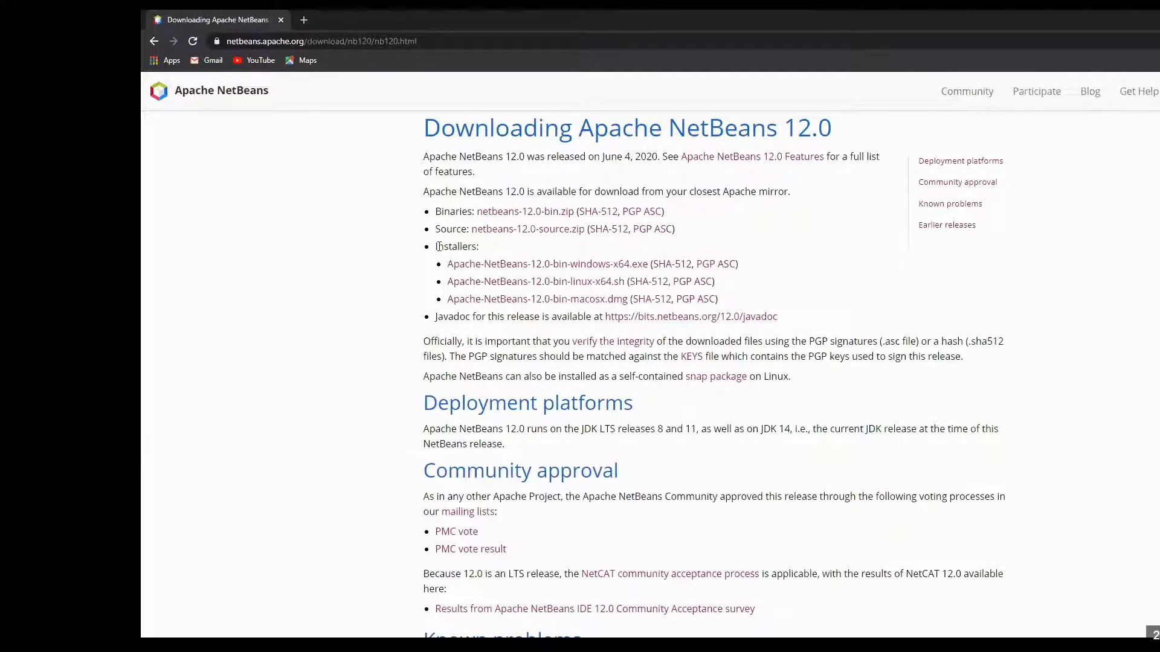
Step: Download the Apache NetBeans 12.0 Windows x64 installer from the apache.mirrors.hoobly.com mirror and keep the flagged file
{"action": "left_click", "coordinate": [474, 266]}
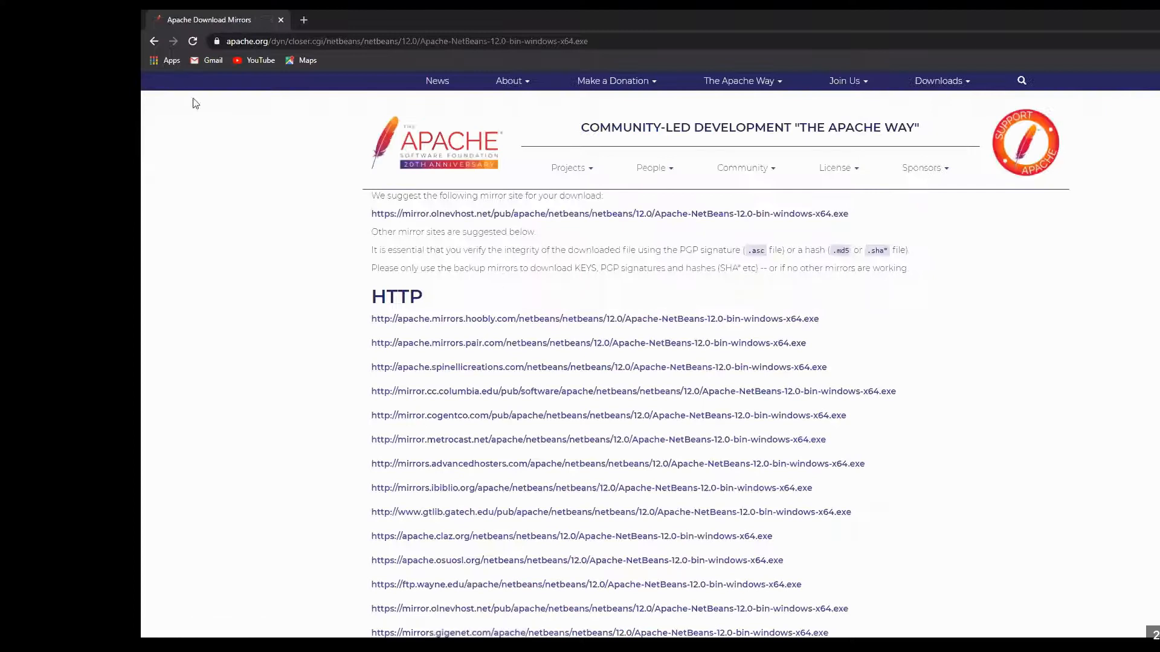
{"action": "left_click", "coordinate": [153, 40]}
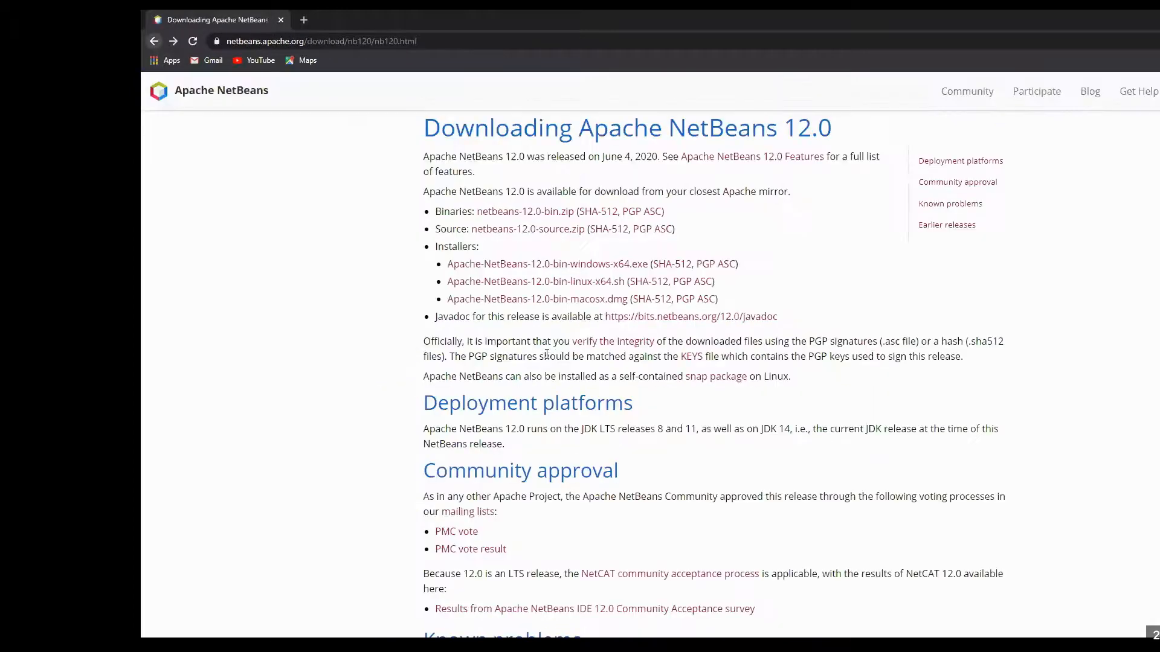
{"action": "left_click", "coordinate": [468, 268]}
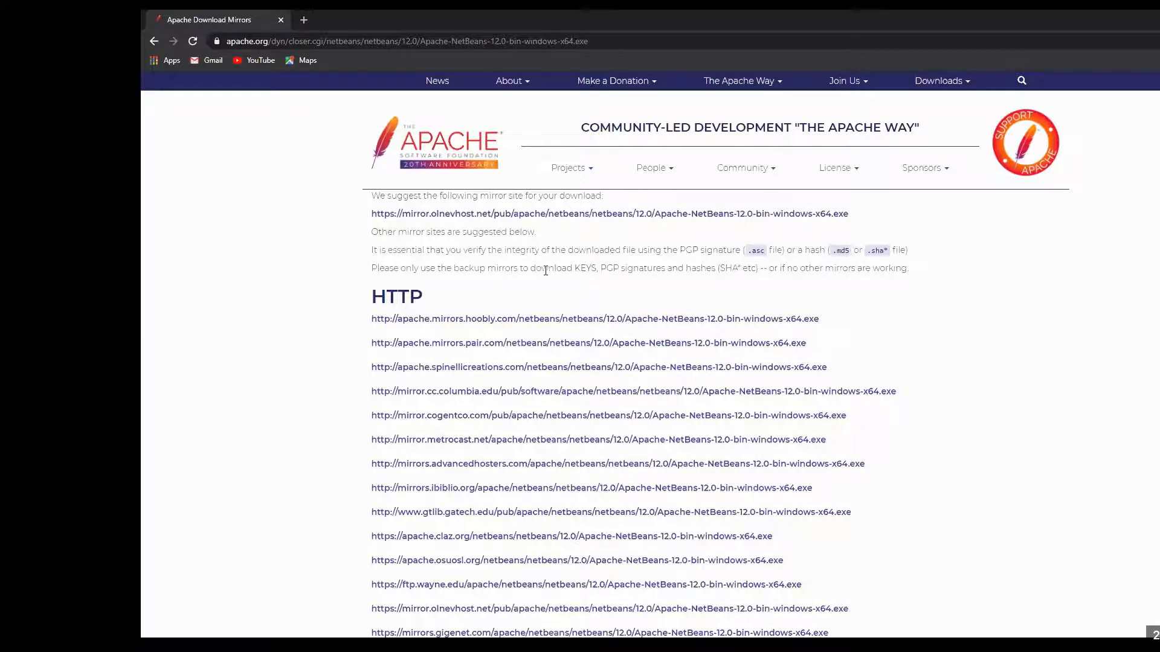
{"action": "left_click", "coordinate": [500, 323]}
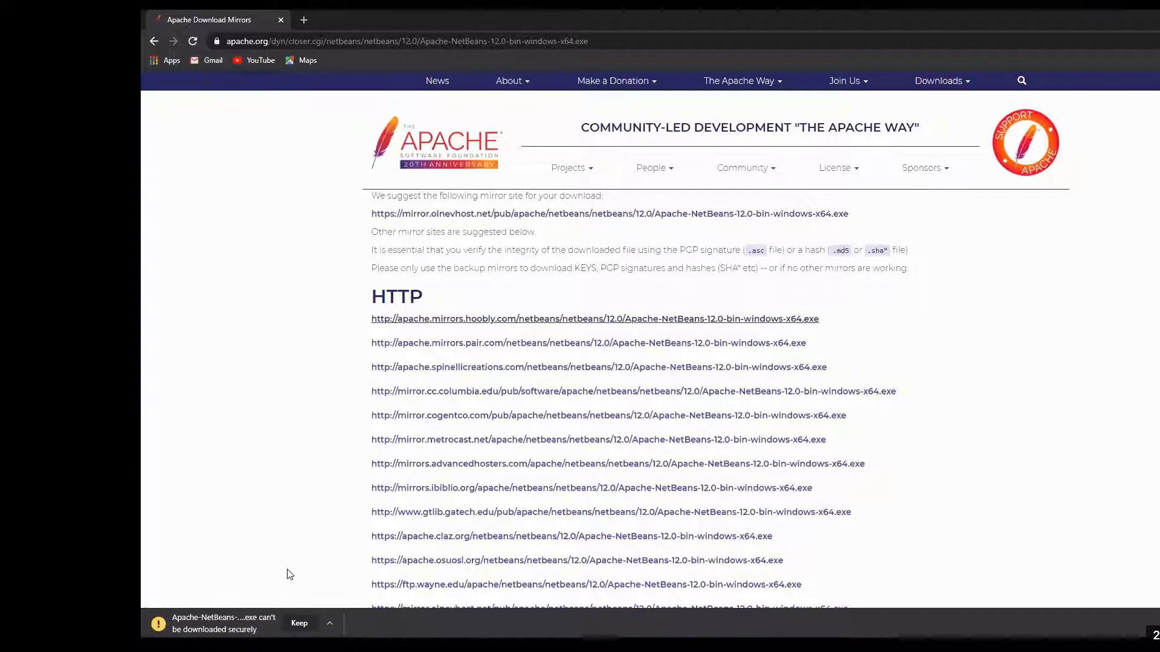
{"action": "left_click", "coordinate": [308, 622]}
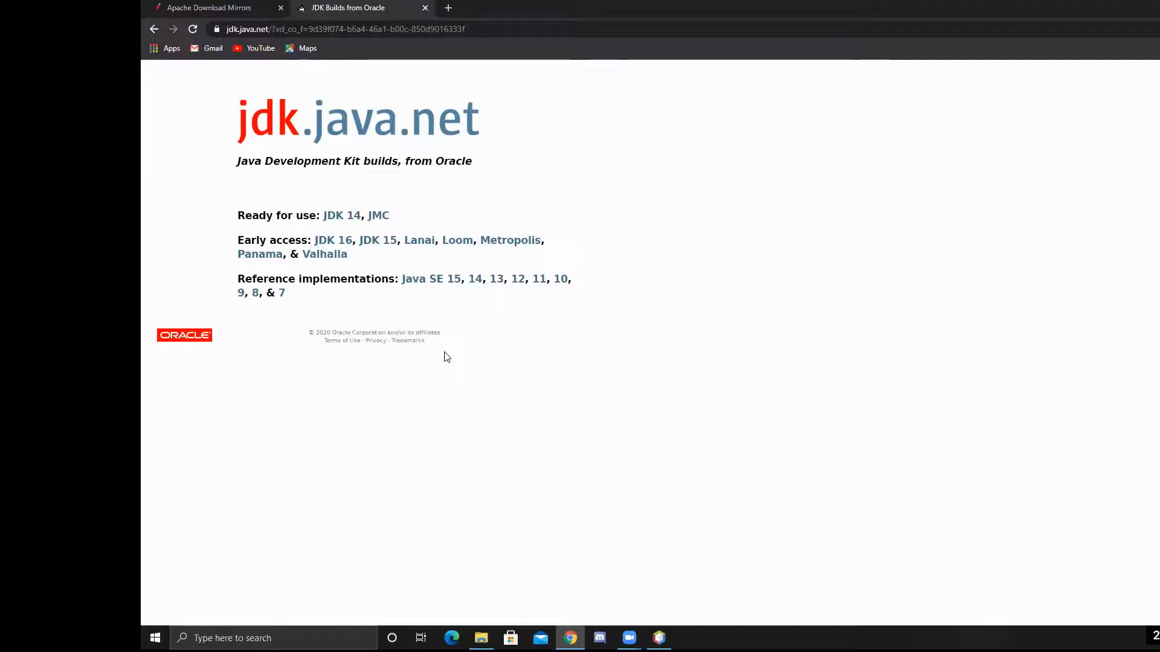
Step: Download the Windows/x64 zip build of JDK 14 from jdk.java.net
{"action": "left_click", "coordinate": [341, 217]}
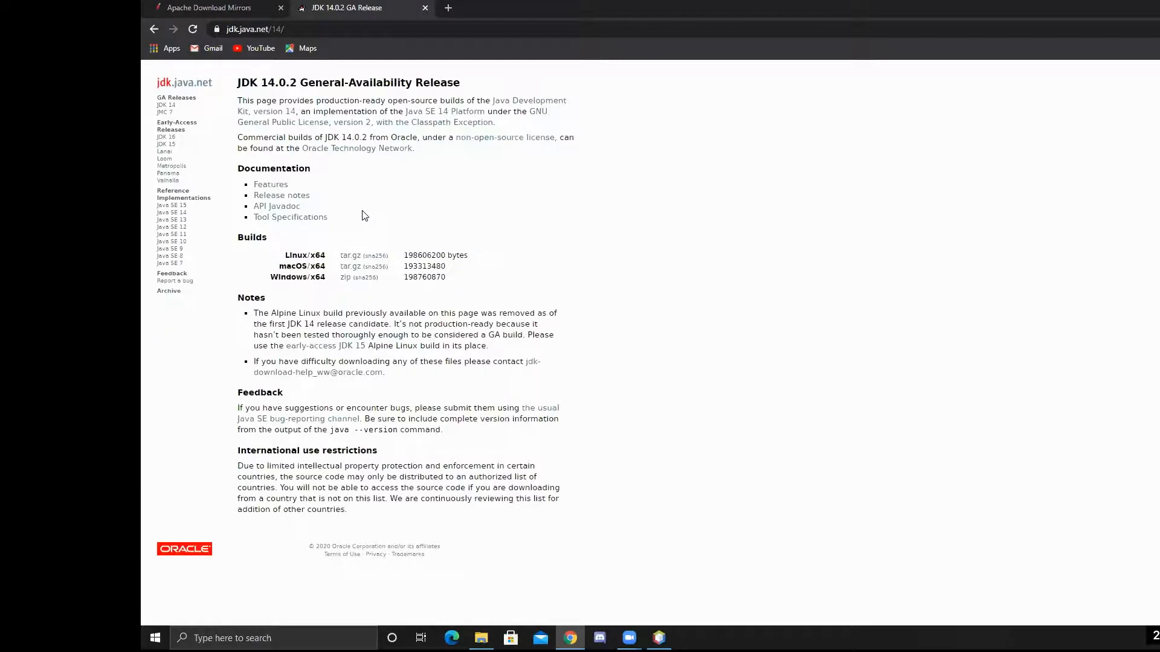
{"action": "left_click", "coordinate": [347, 279]}
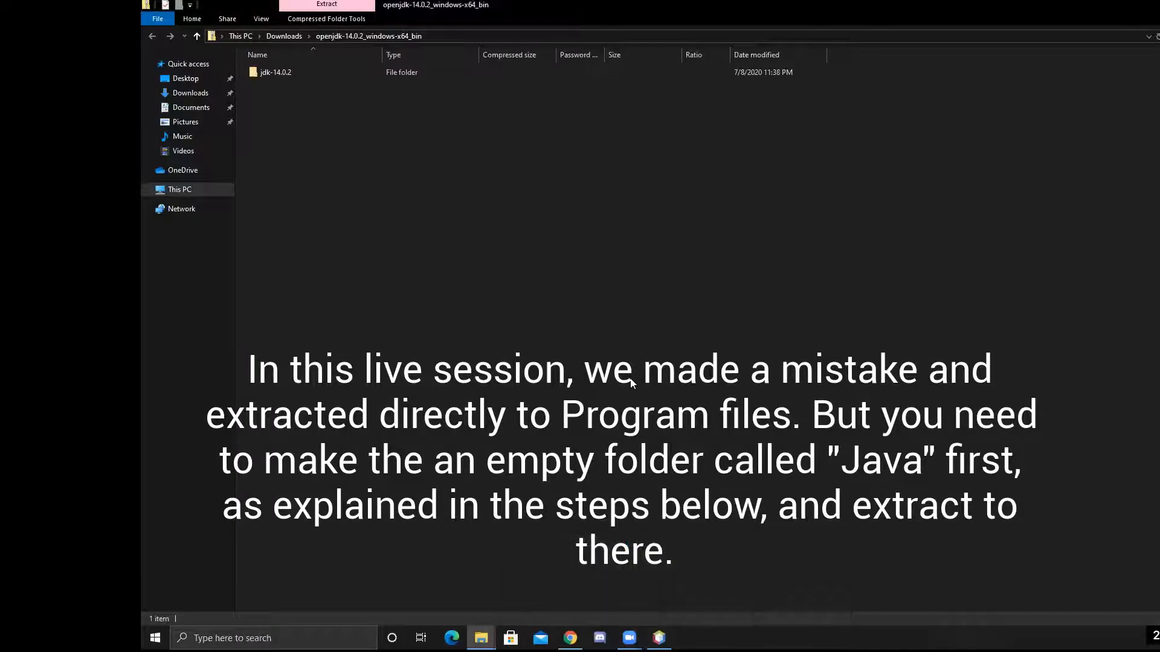
Step: Examine the contents of the jdk-14.0.2 folder inside the downloaded OpenJDK archive
{"action": "double_click", "coordinate": [303, 73]}
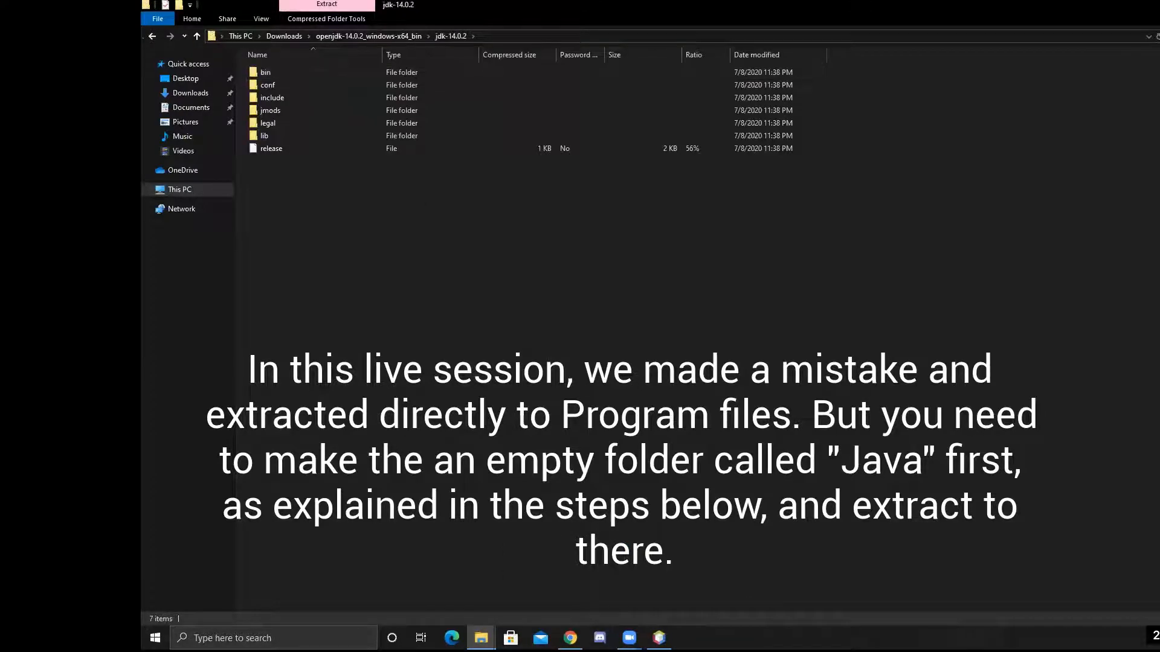
{"action": "left_click", "coordinate": [152, 37]}
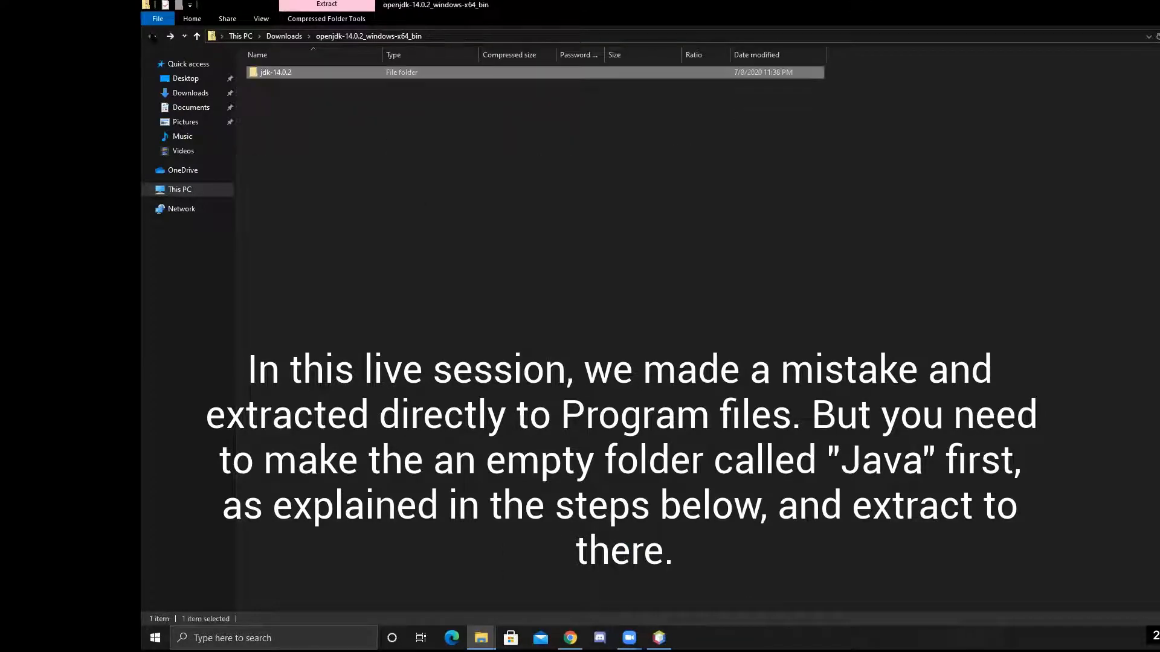
{"action": "double_click", "coordinate": [272, 72]}
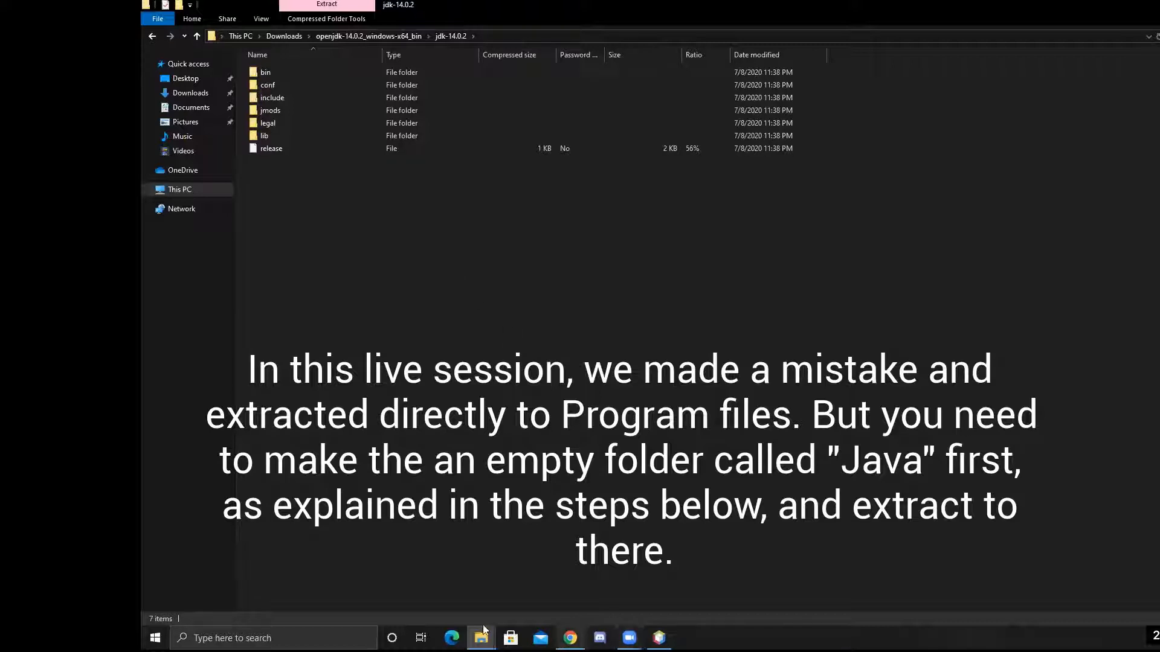
{"action": "left_click", "coordinate": [157, 35]}
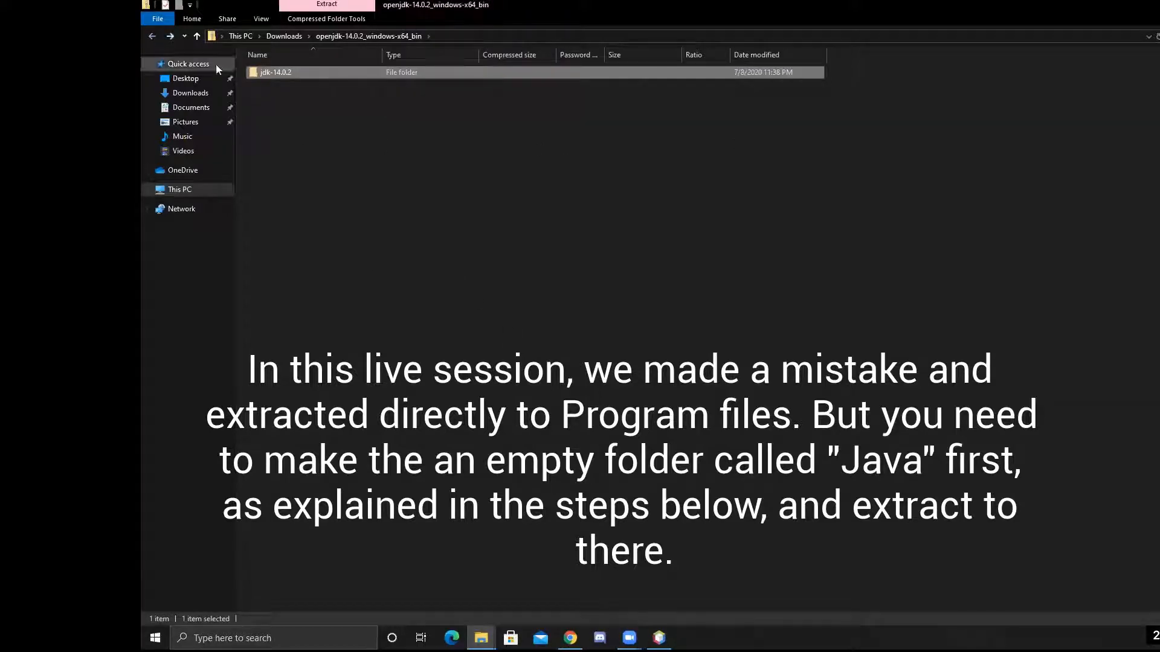
{"action": "right_click", "coordinate": [262, 70]}
{"action": "left_click", "coordinate": [459, 202]}
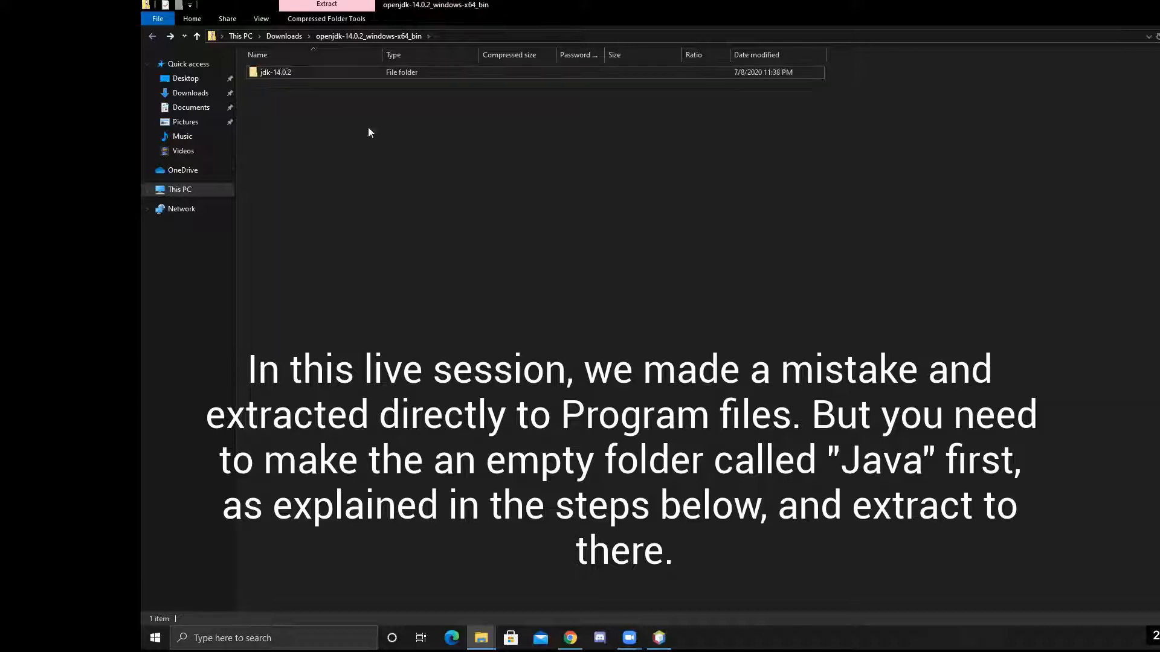
Step: Extract the entire OpenJDK 14.0.2 archive to C:\Program Files, granting administrator permission for the copy
{"action": "double_click", "coordinate": [286, 74]}
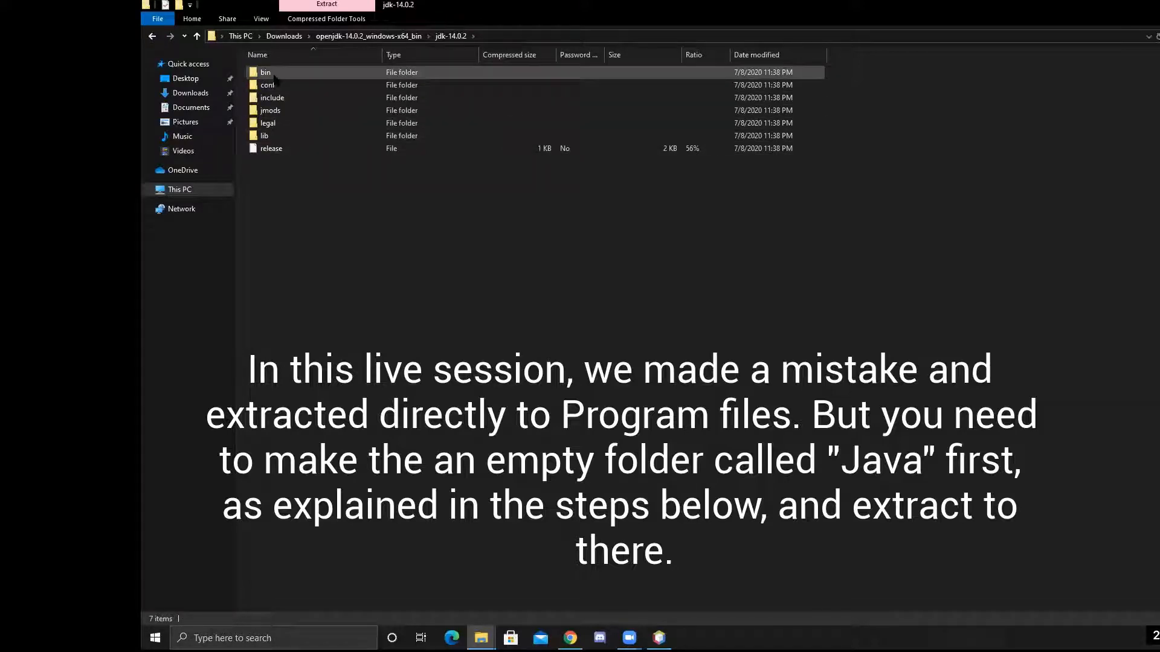
{"action": "left_click", "coordinate": [314, 18]}
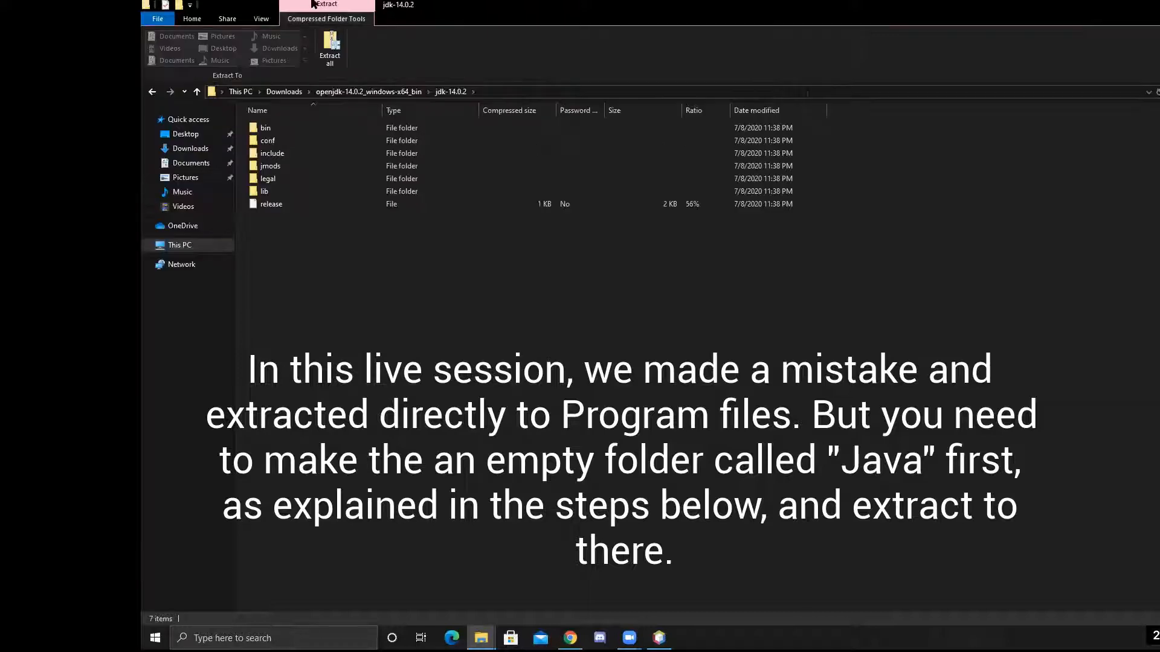
{"action": "left_click", "coordinate": [329, 49]}
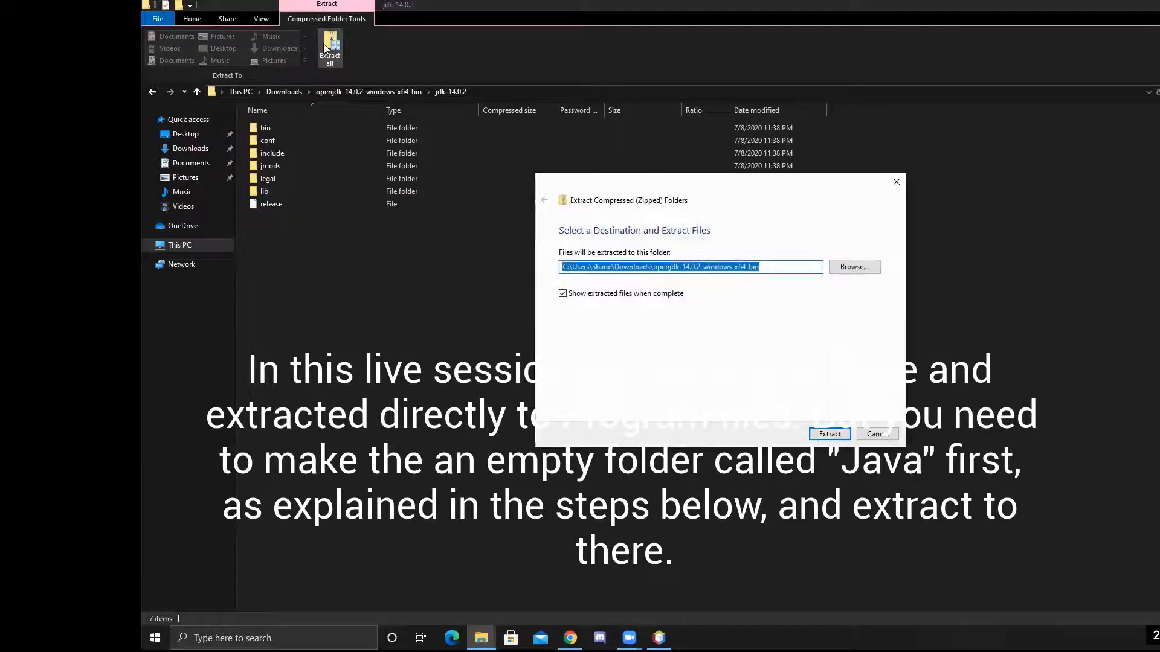
{"action": "left_click", "coordinate": [838, 268]}
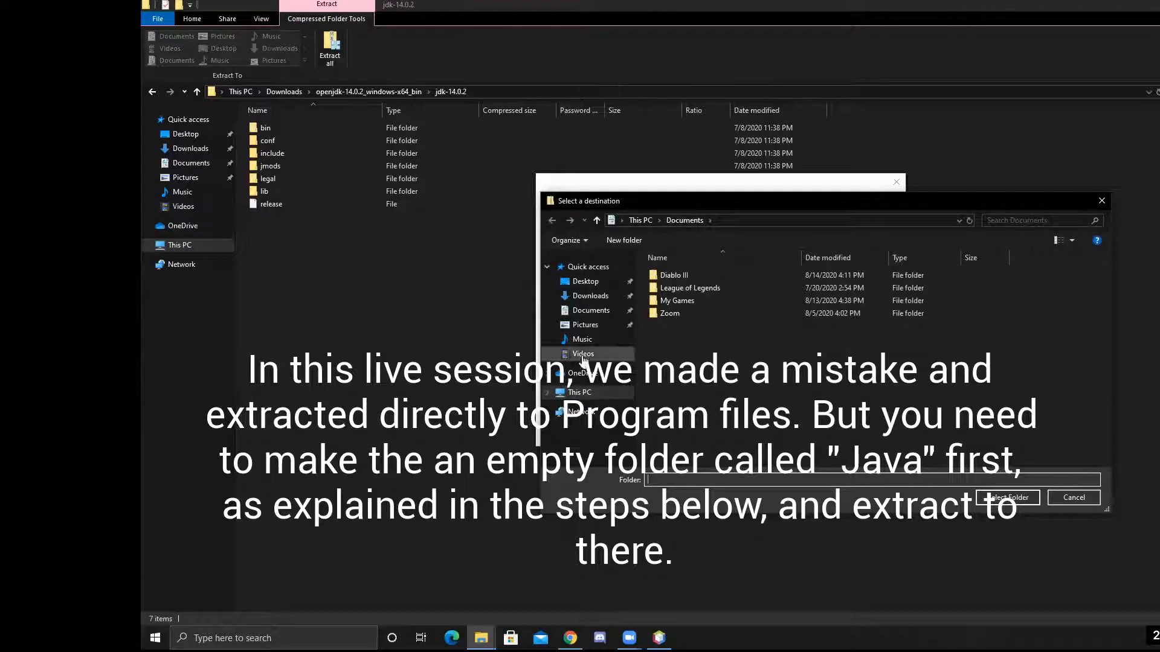
{"action": "left_click", "coordinate": [578, 391]}
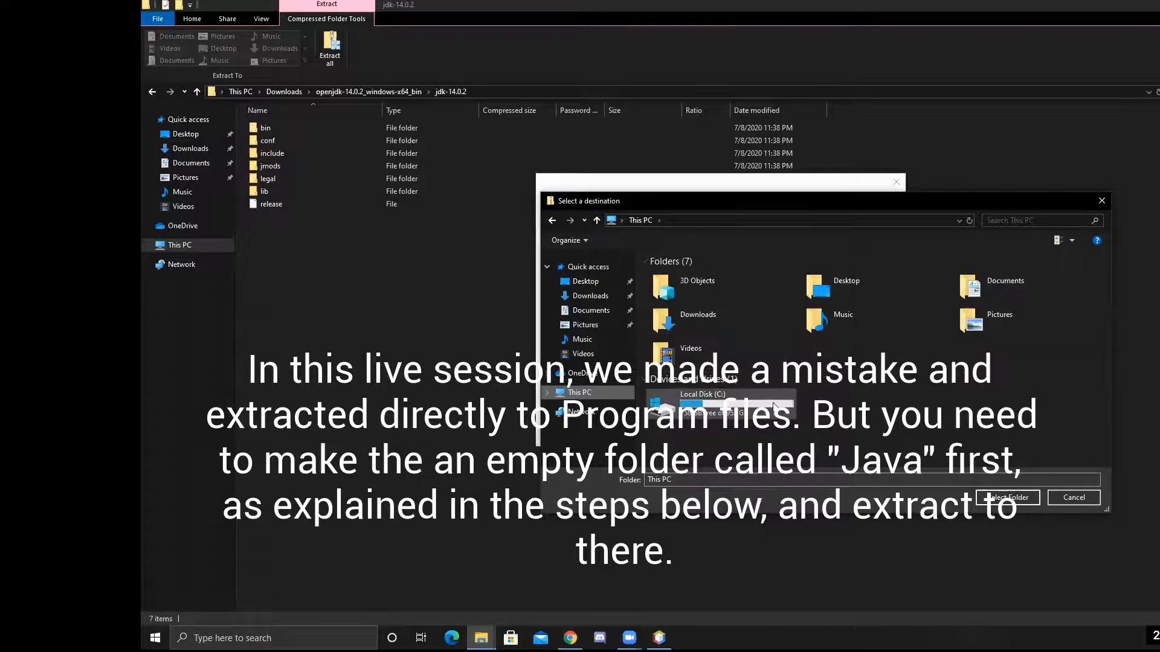
{"action": "double_click", "coordinate": [774, 407]}
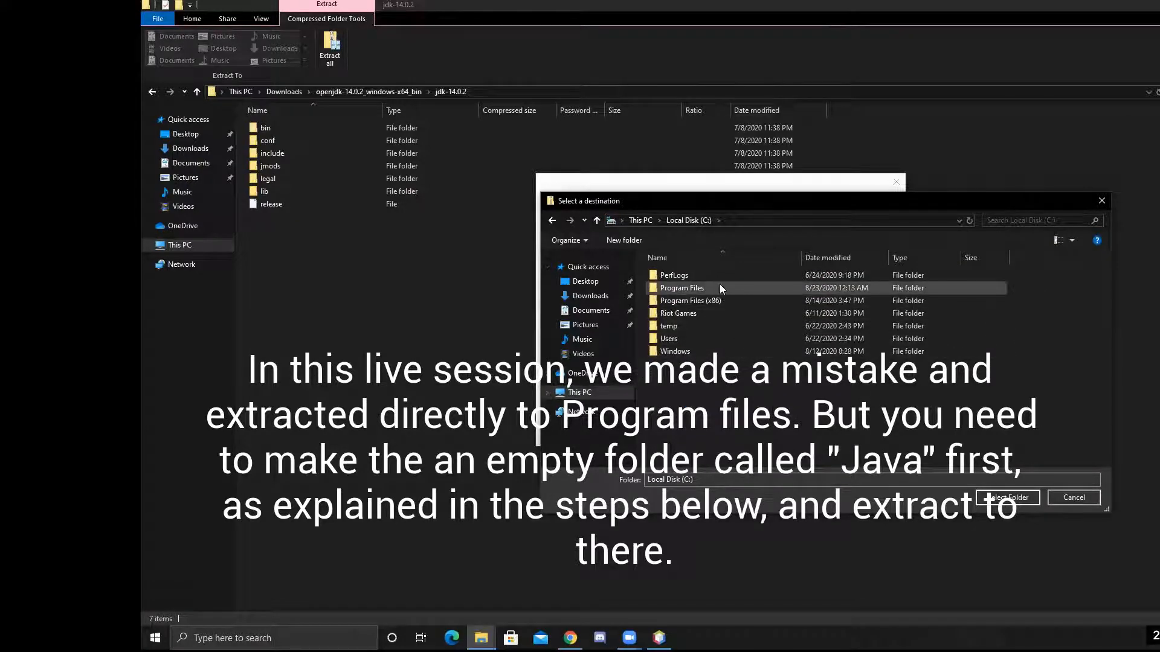
{"action": "double_click", "coordinate": [682, 288]}
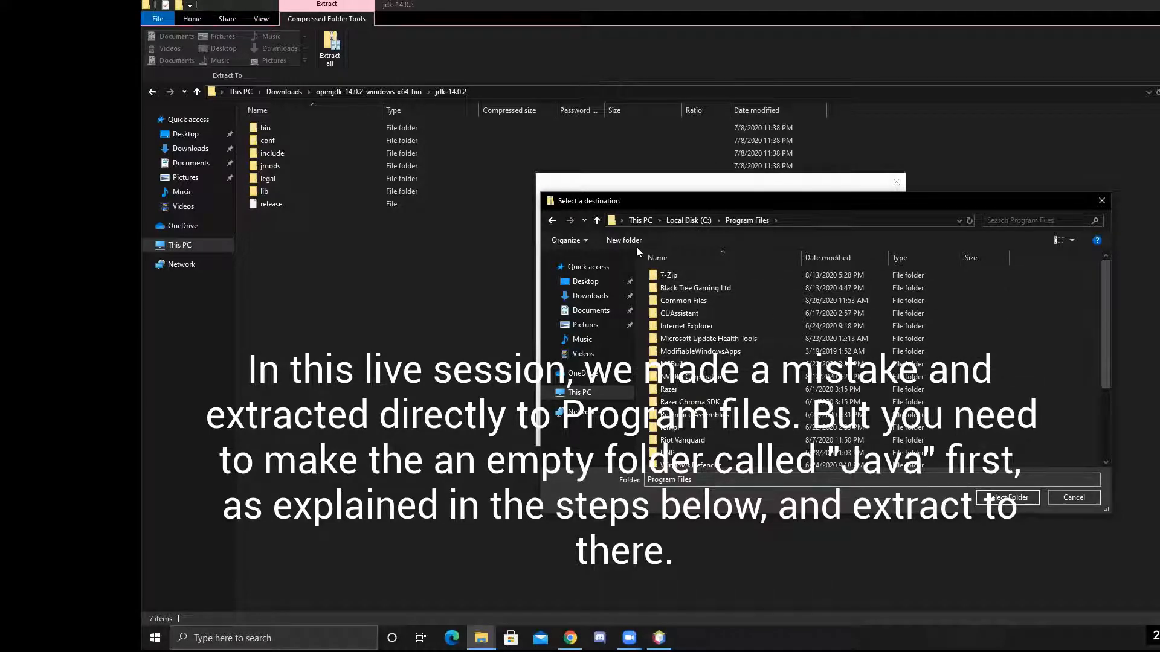
{"action": "left_click", "coordinate": [688, 220]}
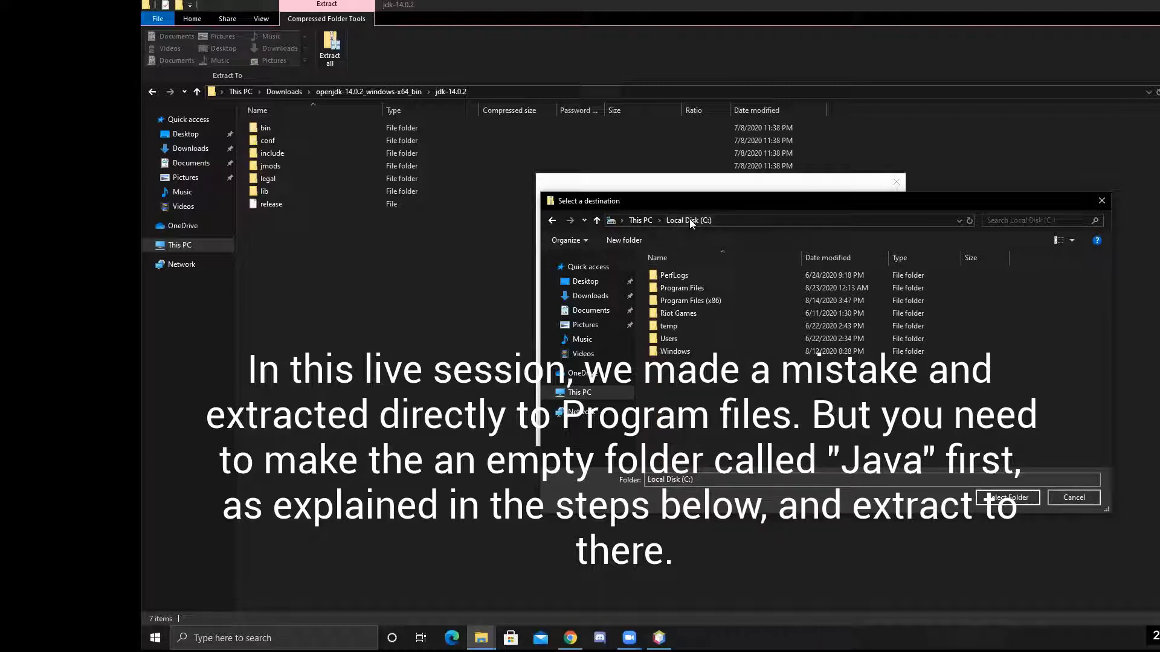
{"action": "left_click", "coordinate": [701, 288]}
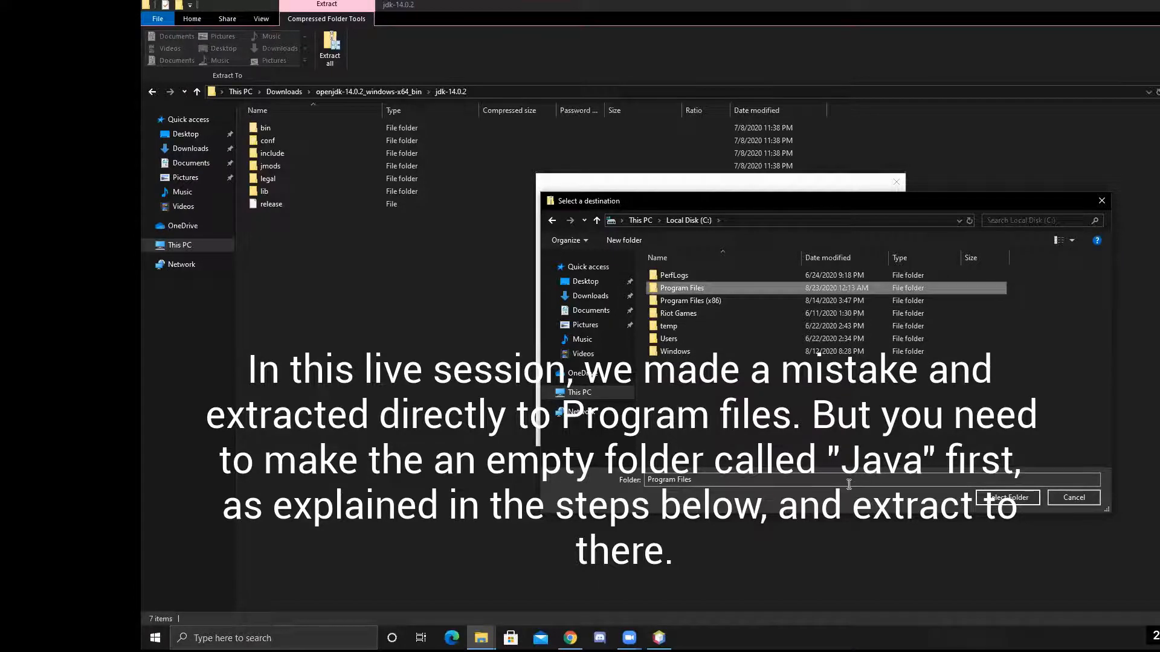
{"action": "left_click", "coordinate": [1008, 497]}
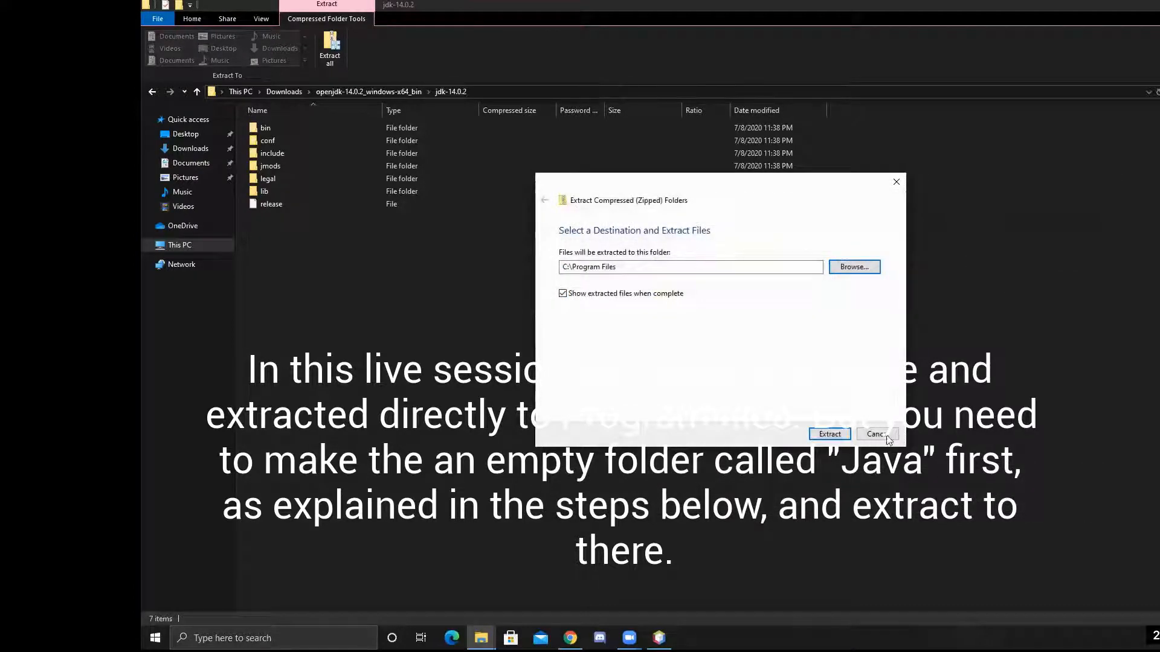
{"action": "left_click", "coordinate": [838, 437]}
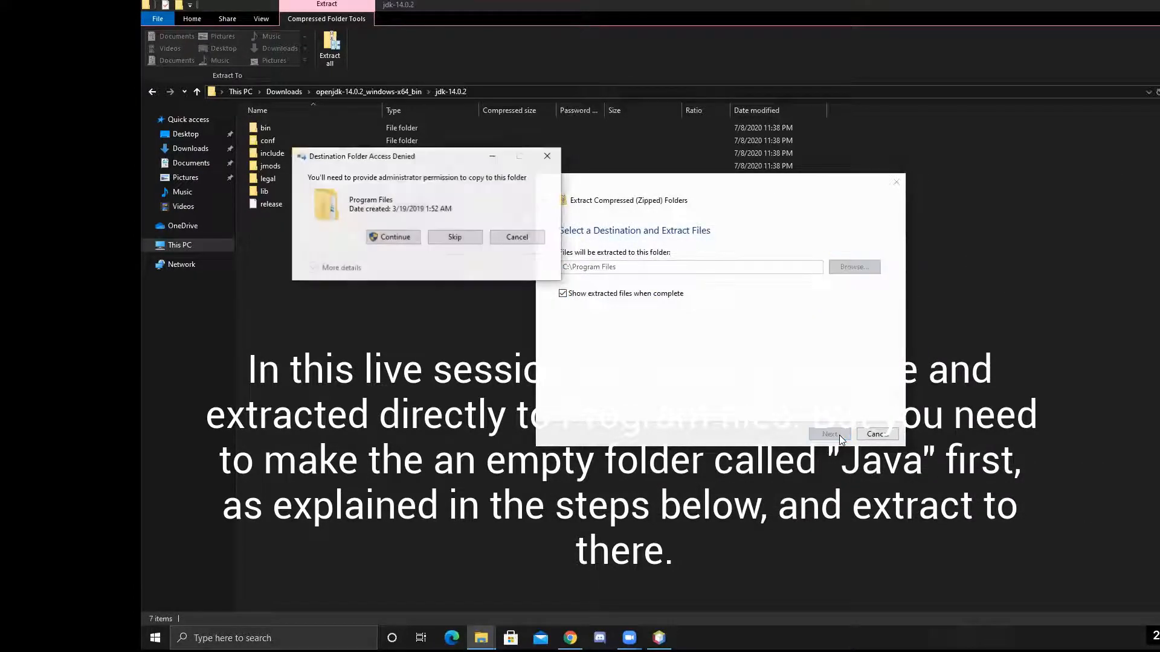
{"action": "left_click", "coordinate": [409, 238]}
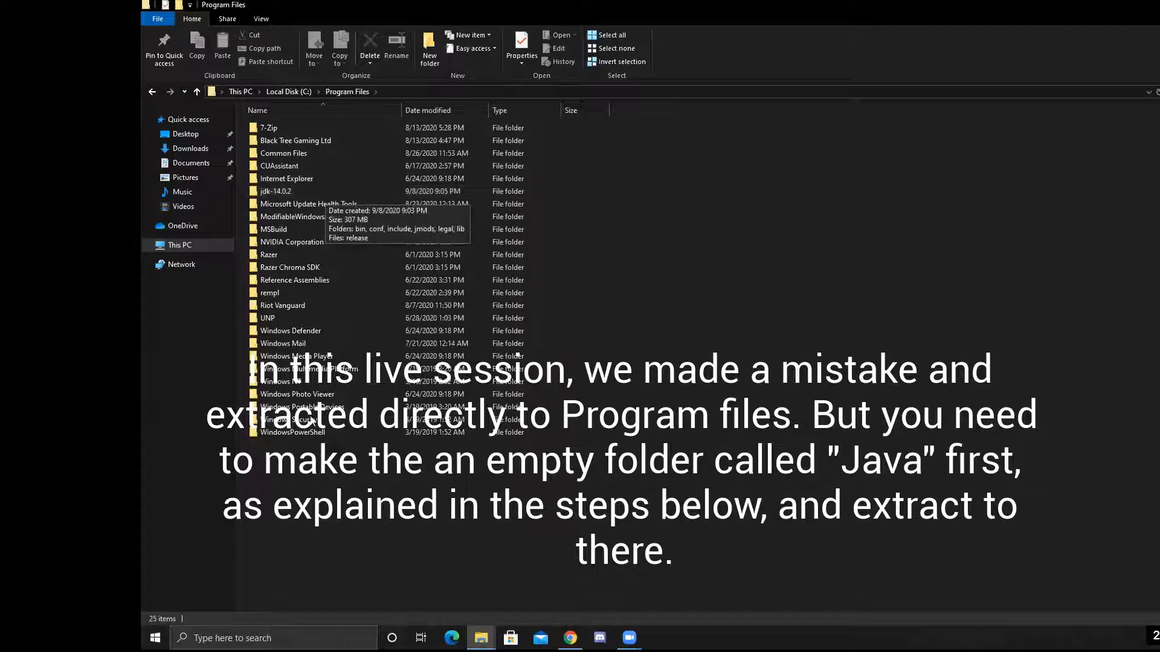
Step: Create a new folder named Java in C:\Program Files
{"action": "right_click", "coordinate": [318, 321]}
{"action": "left_click", "coordinate": [648, 432]}
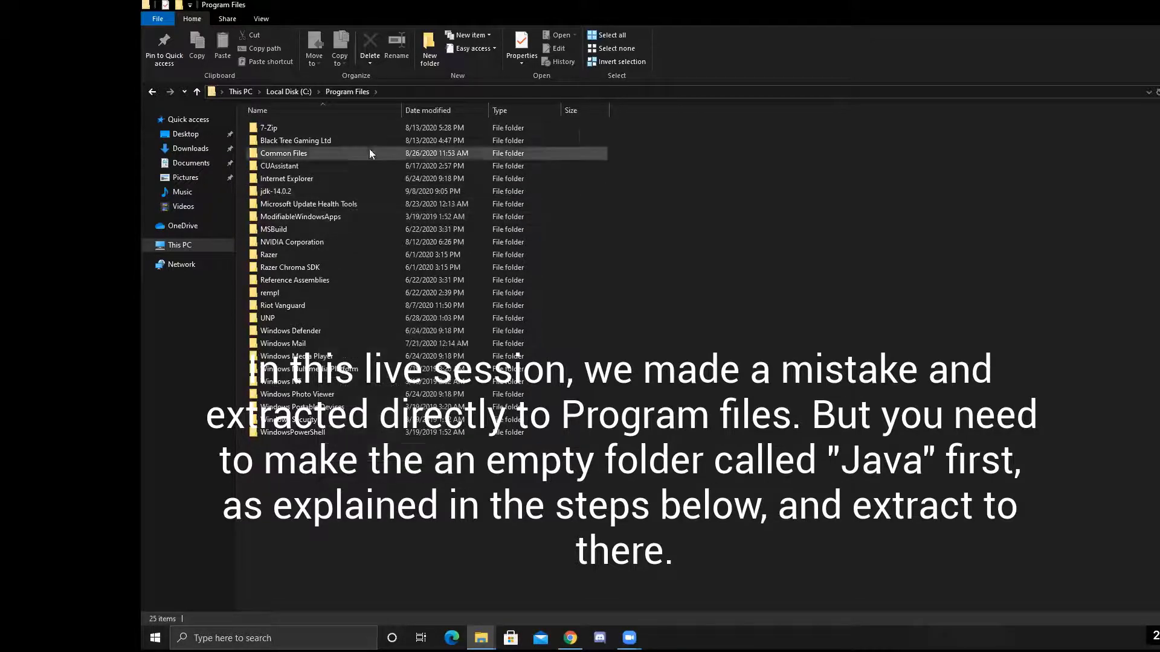
{"action": "right_click", "coordinate": [608, 194]}
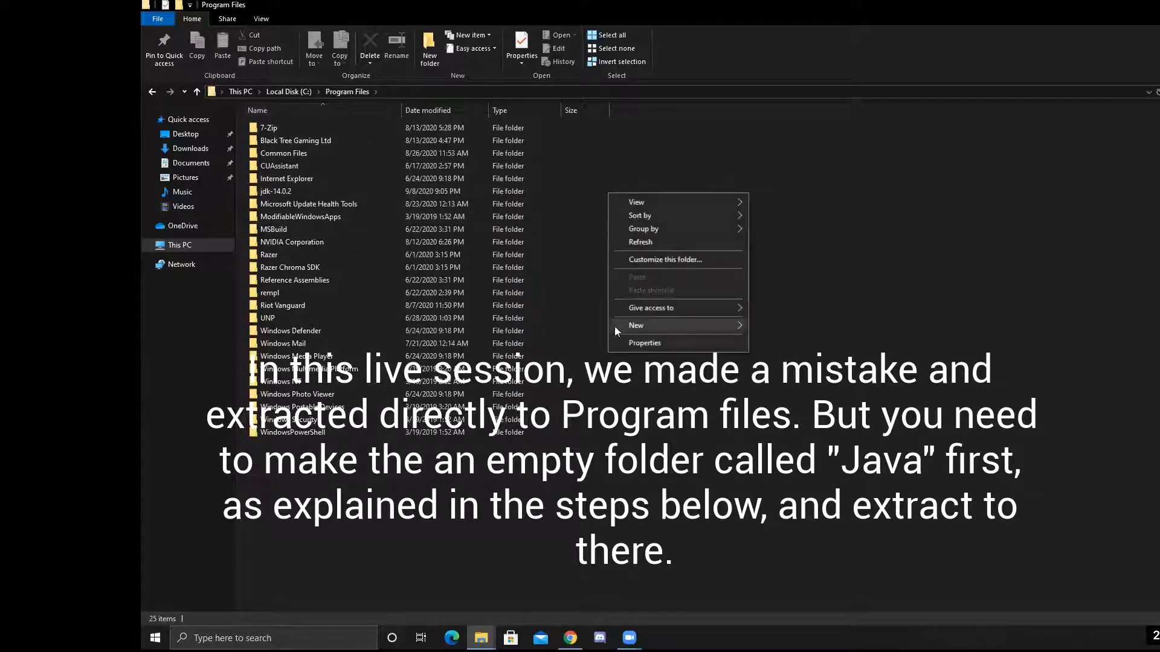
{"action": "left_click", "coordinate": [623, 456]}
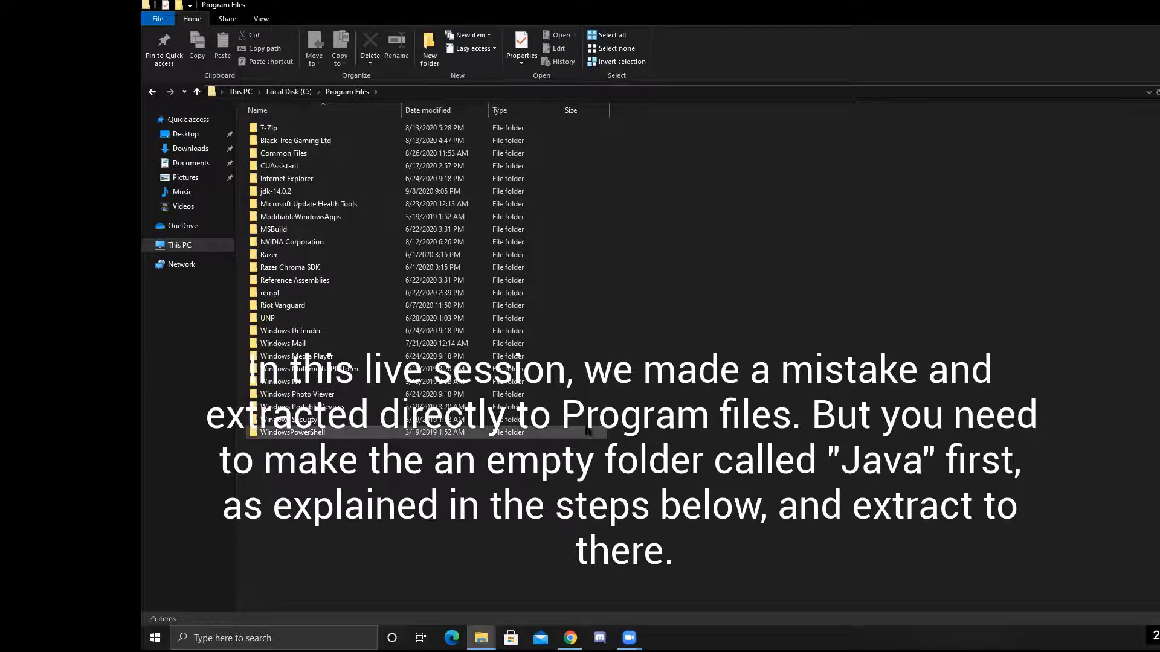
{"action": "right_click", "coordinate": [420, 452]}
{"action": "mouse_move", "coordinate": [439, 585]}
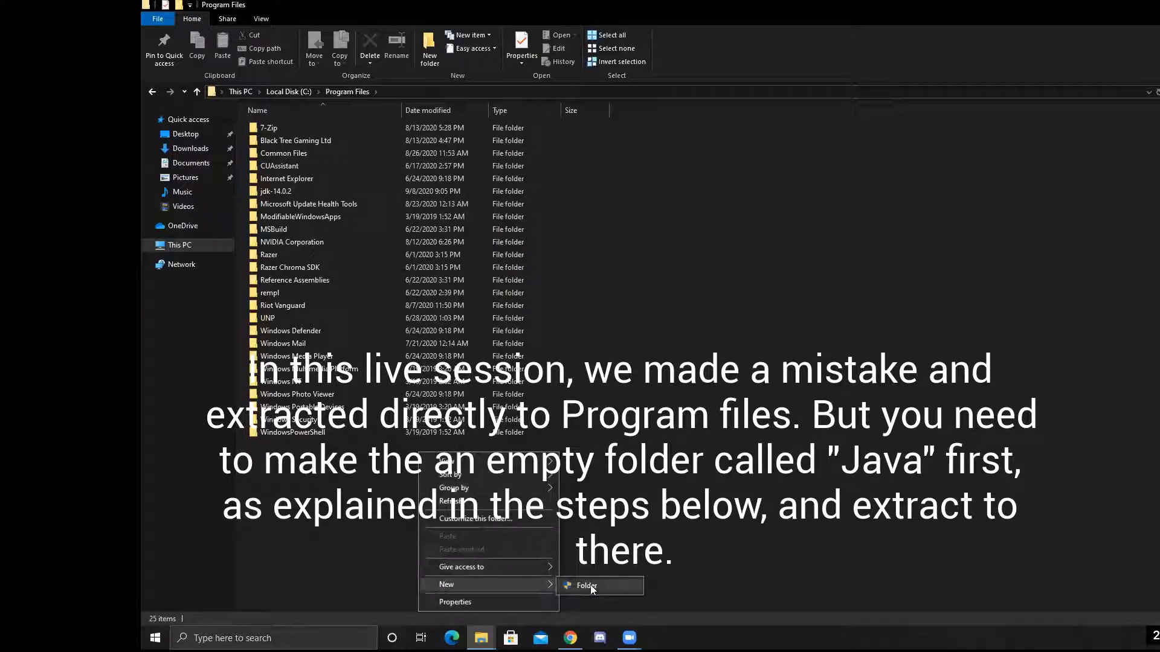
{"action": "left_click", "coordinate": [578, 584]}
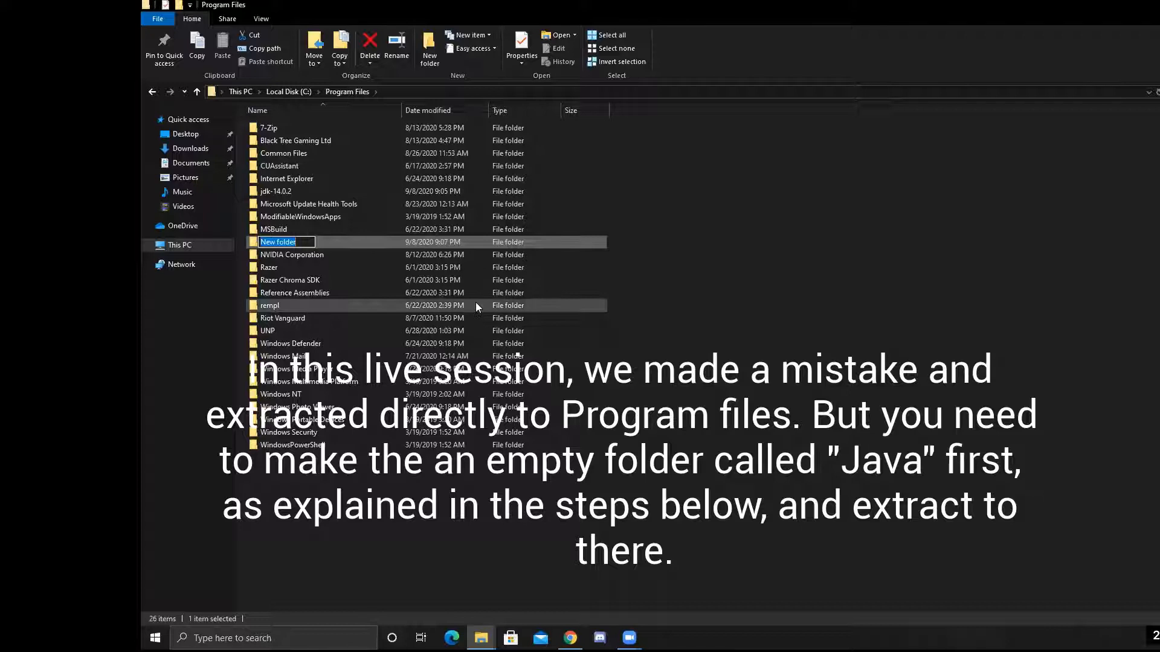
{"action": "type", "text": "Java"}
{"action": "left_click", "coordinate": [683, 258]}
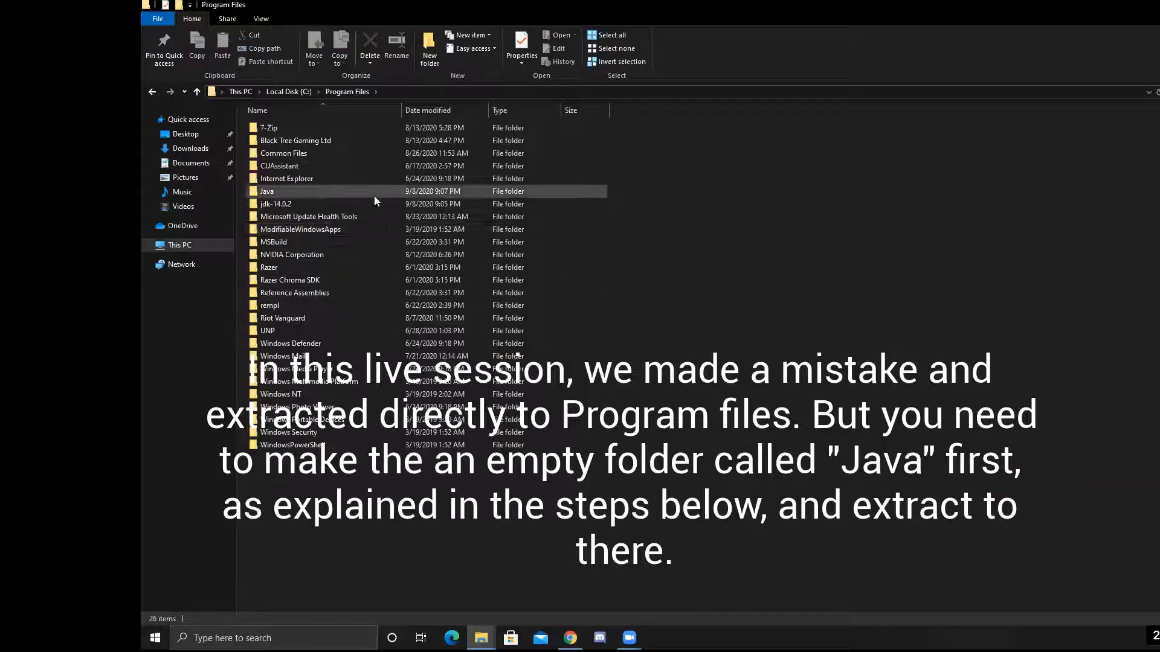
Step: Move the jdk-14.0.2 folder into the Java folder, granting administrator permission for the move
{"action": "left_click_drag", "start_coordinate": [339, 205], "coordinate": [268, 194]}
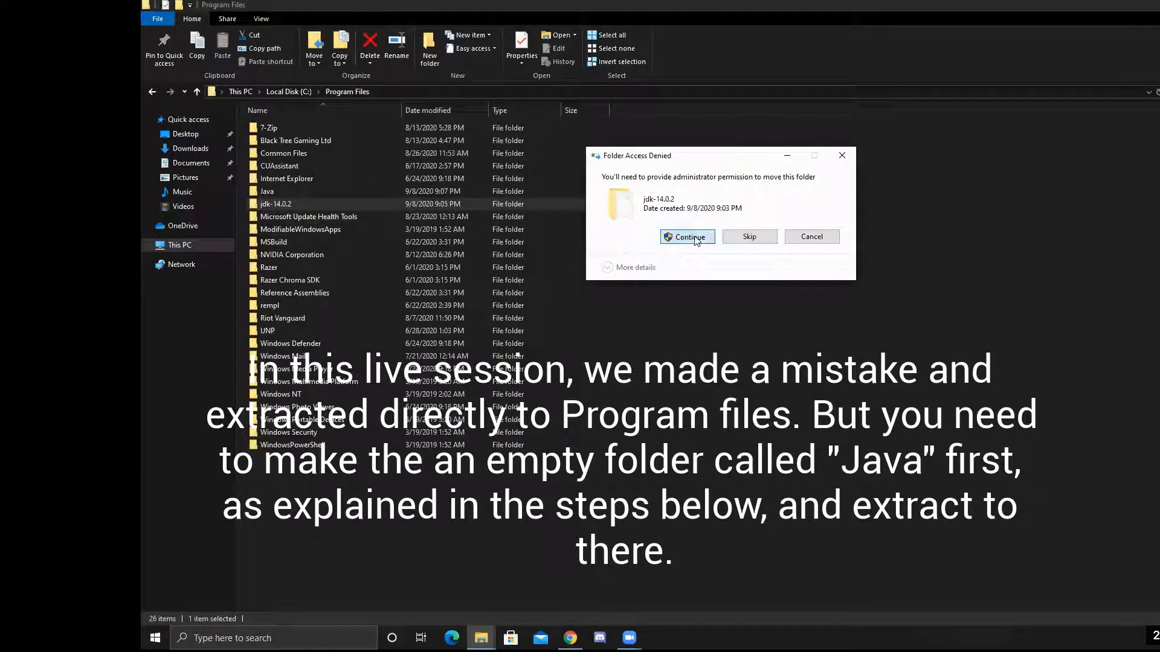
{"action": "left_click", "coordinate": [689, 237]}
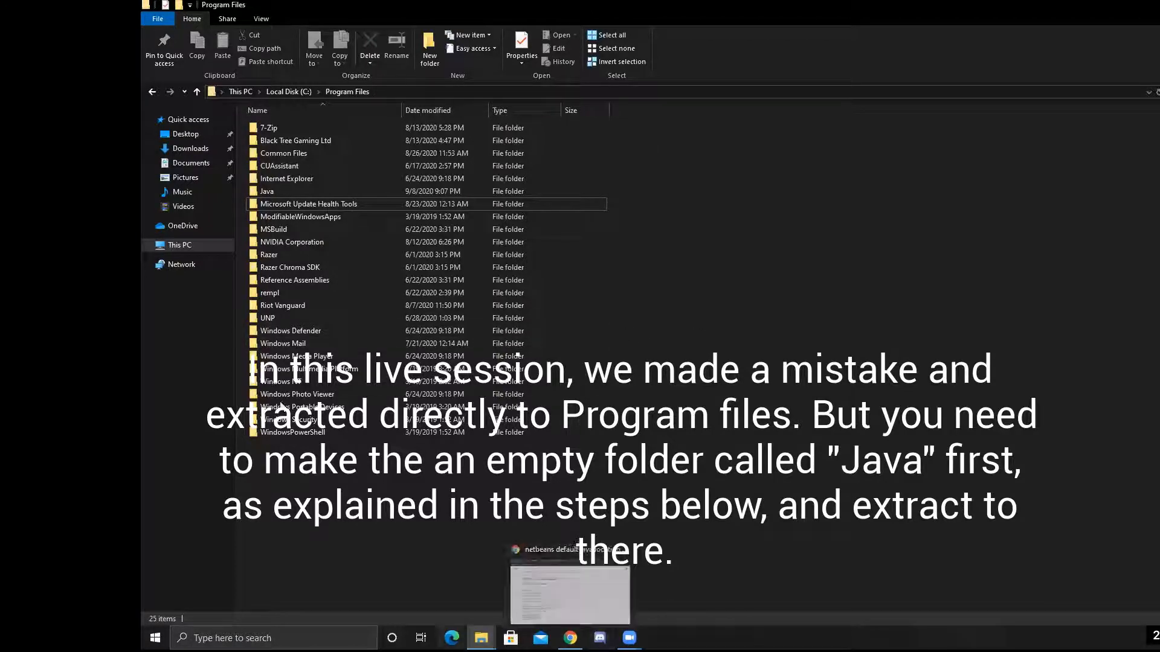
Step: Try to run the Apache NetBeans 12.0 installer from the Downloads folder, and exit the installer
{"action": "left_click", "coordinate": [192, 149]}
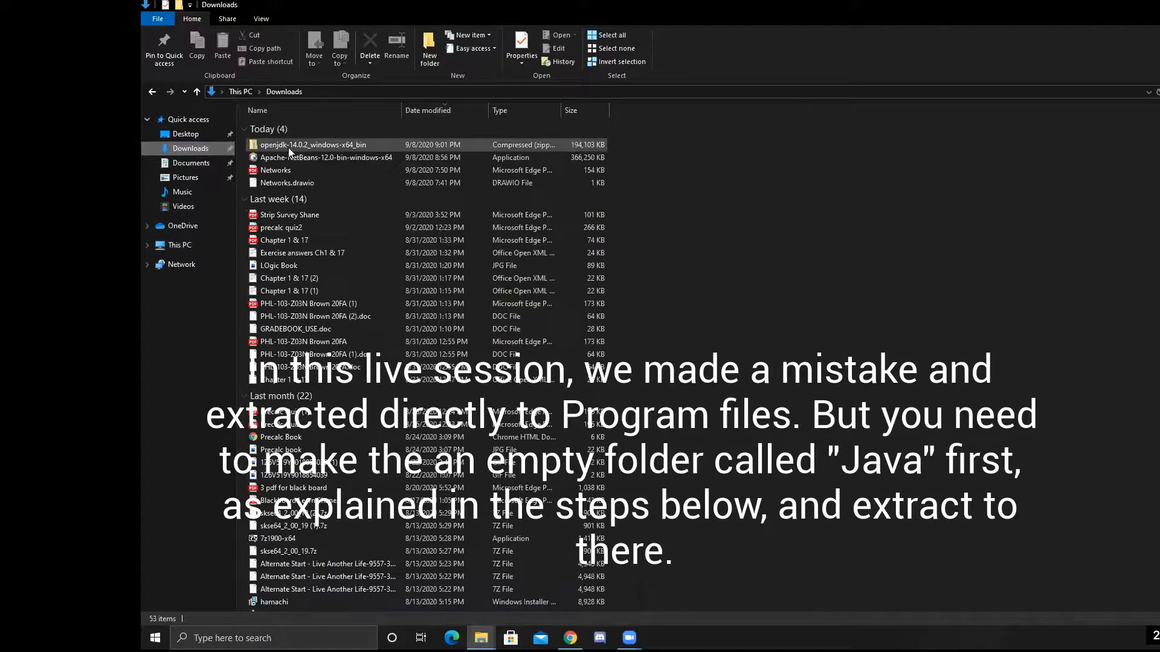
{"action": "left_click", "coordinate": [292, 159]}
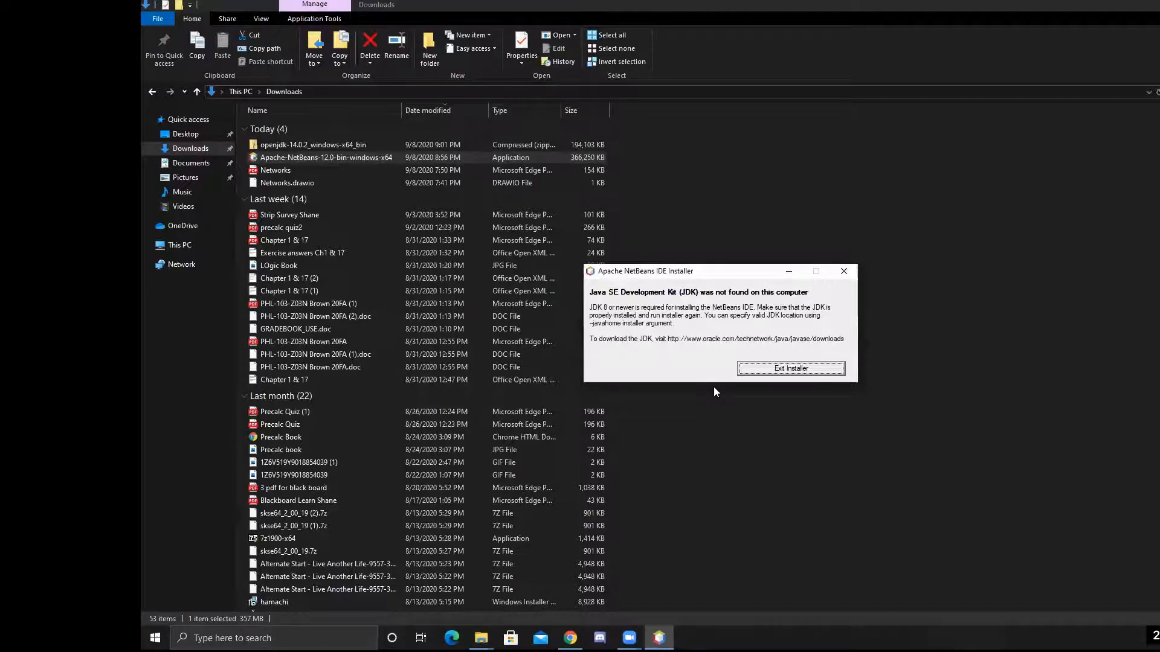
{"action": "left_click", "coordinate": [763, 370]}
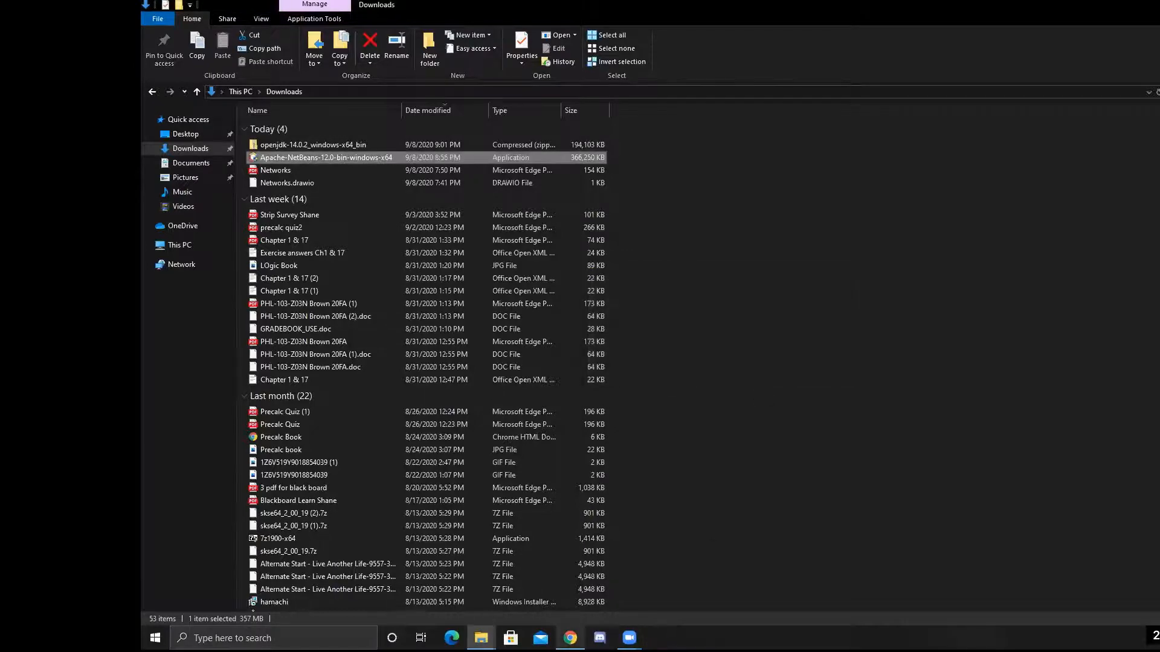
{"action": "mouse_move", "coordinate": [571, 638]}
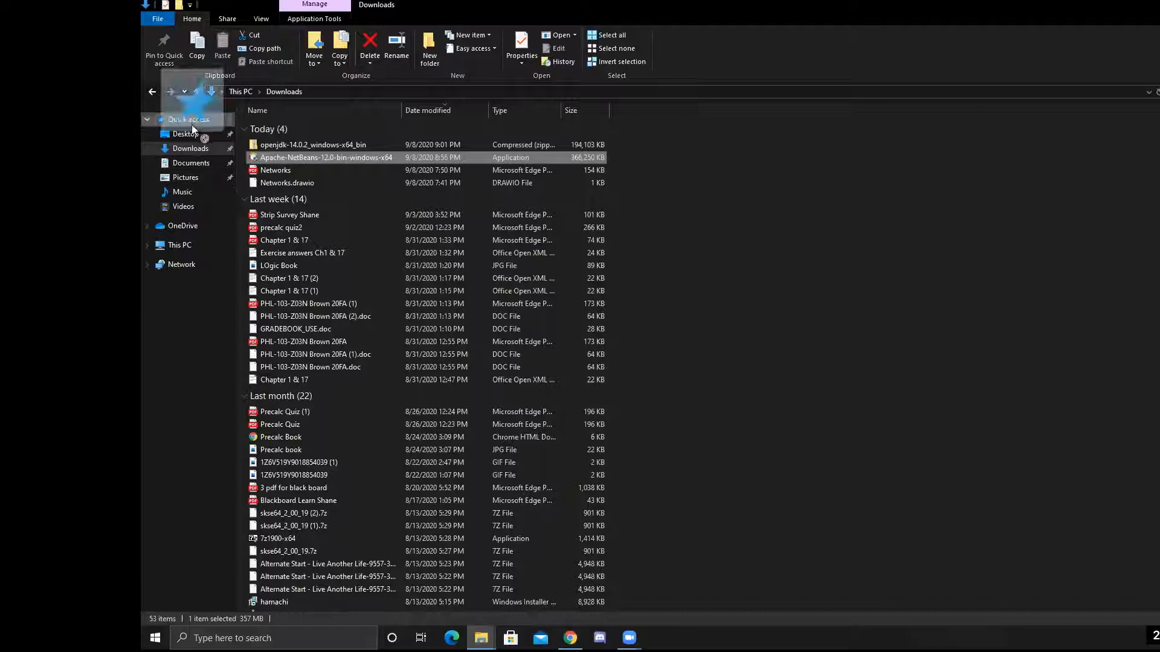
{"action": "left_click", "coordinate": [217, 133]}
{"action": "key", "text": "alt+Tab"}
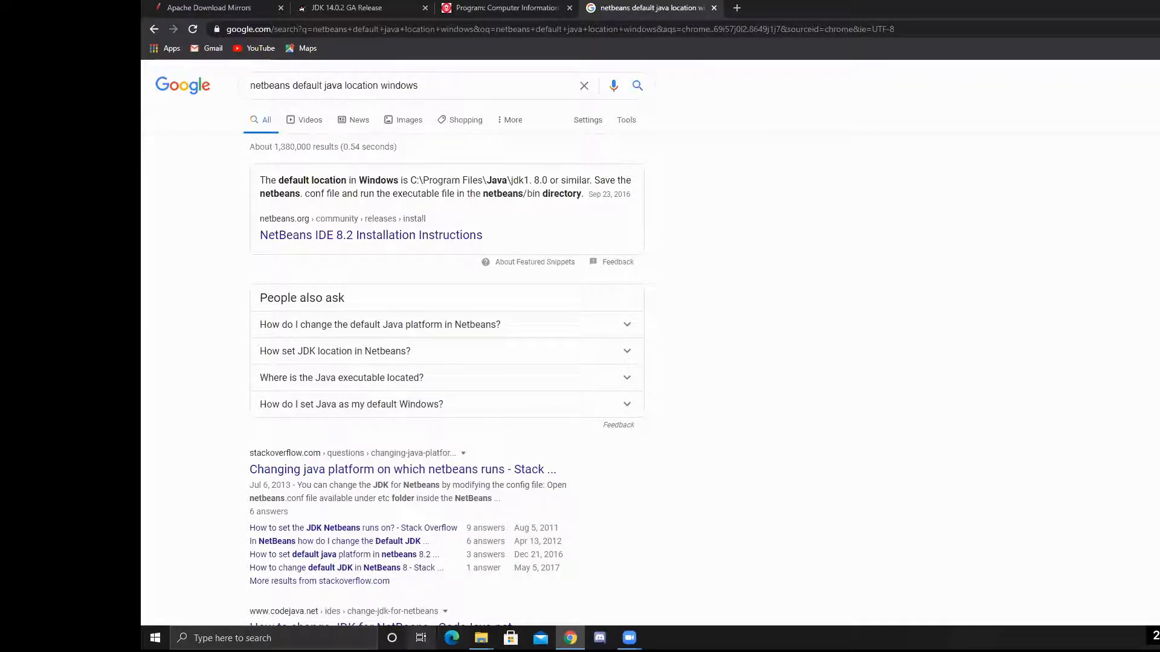
{"action": "left_click", "coordinate": [481, 638]}
{"action": "left_click", "coordinate": [164, 112]}
{"action": "left_click", "coordinate": [1090, 7]}
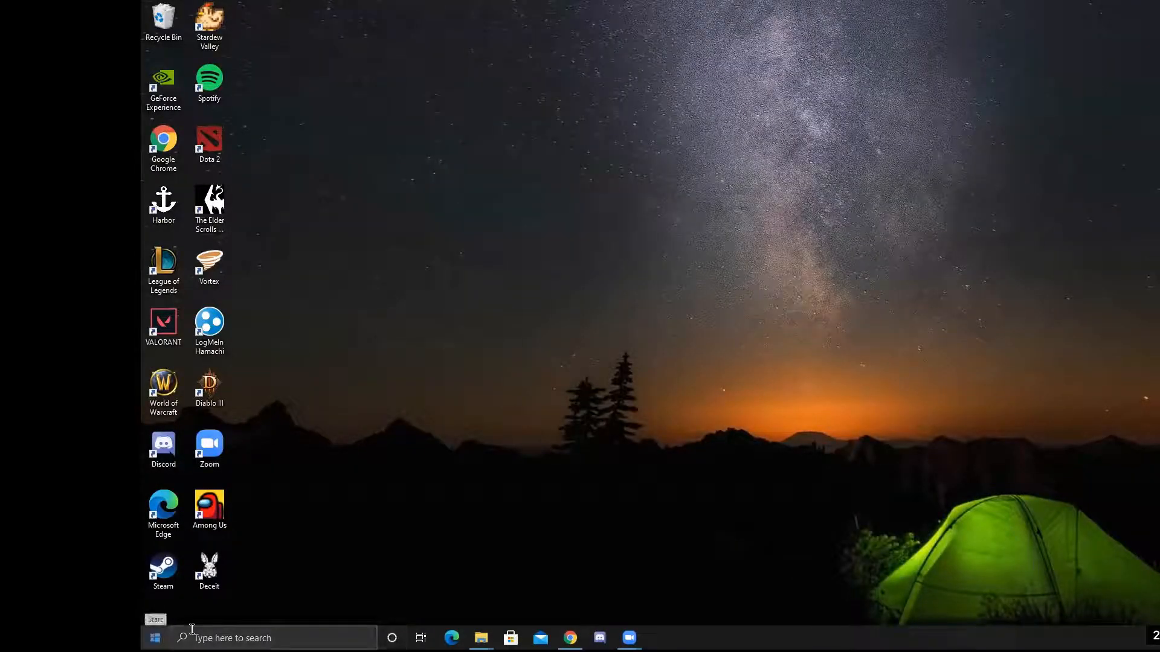
{"action": "mouse_move", "coordinate": [481, 640]}
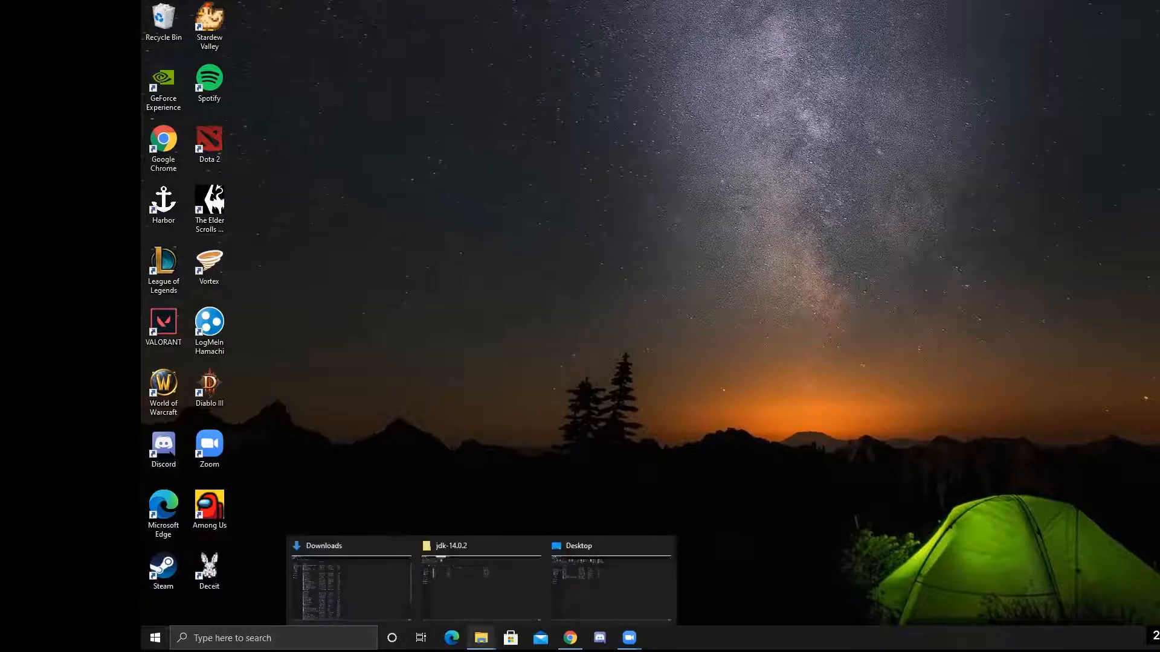
Step: Search Windows for "my com" and open This PC
{"action": "left_click", "coordinate": [344, 638]}
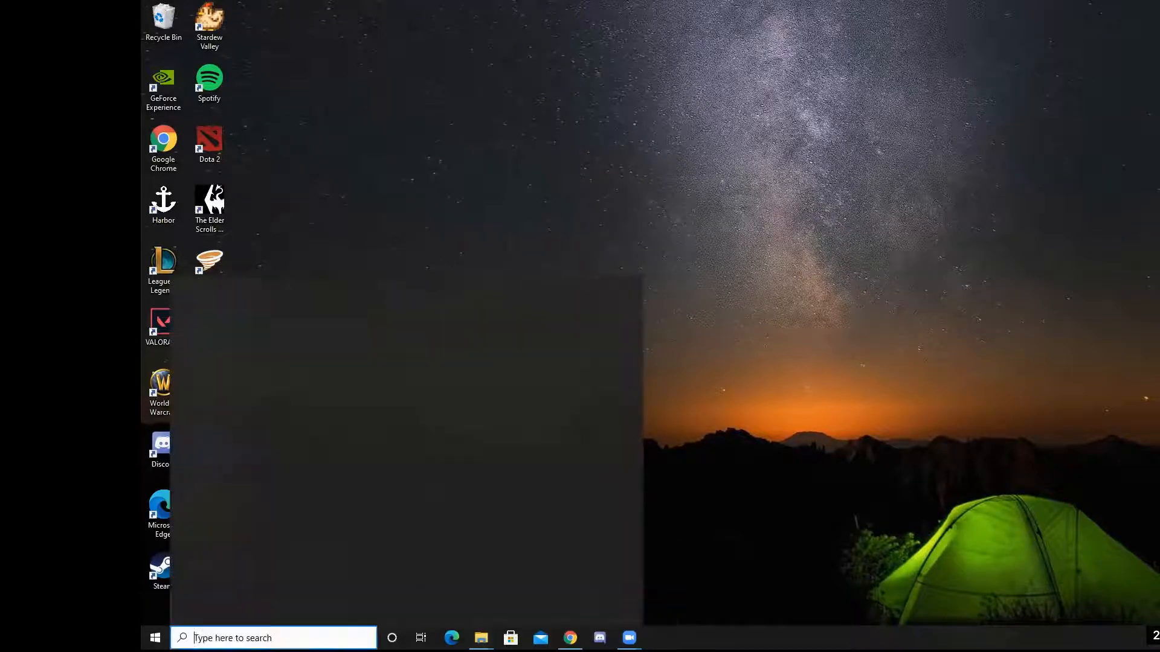
{"action": "type", "text": "my com"}
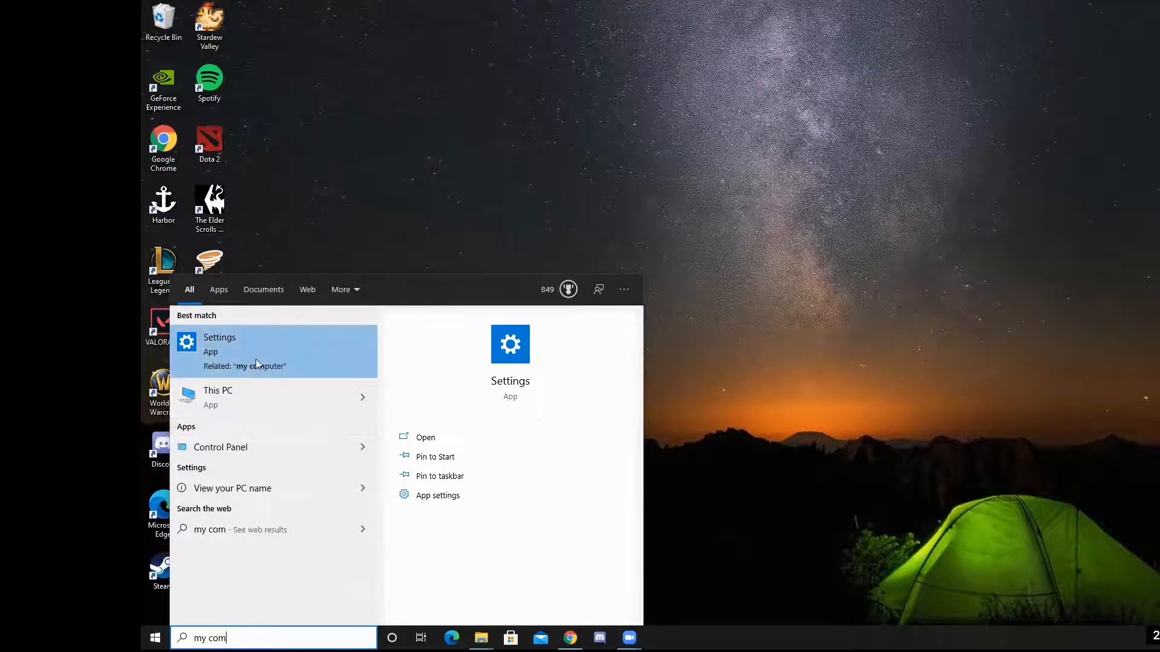
{"action": "left_click", "coordinate": [245, 392]}
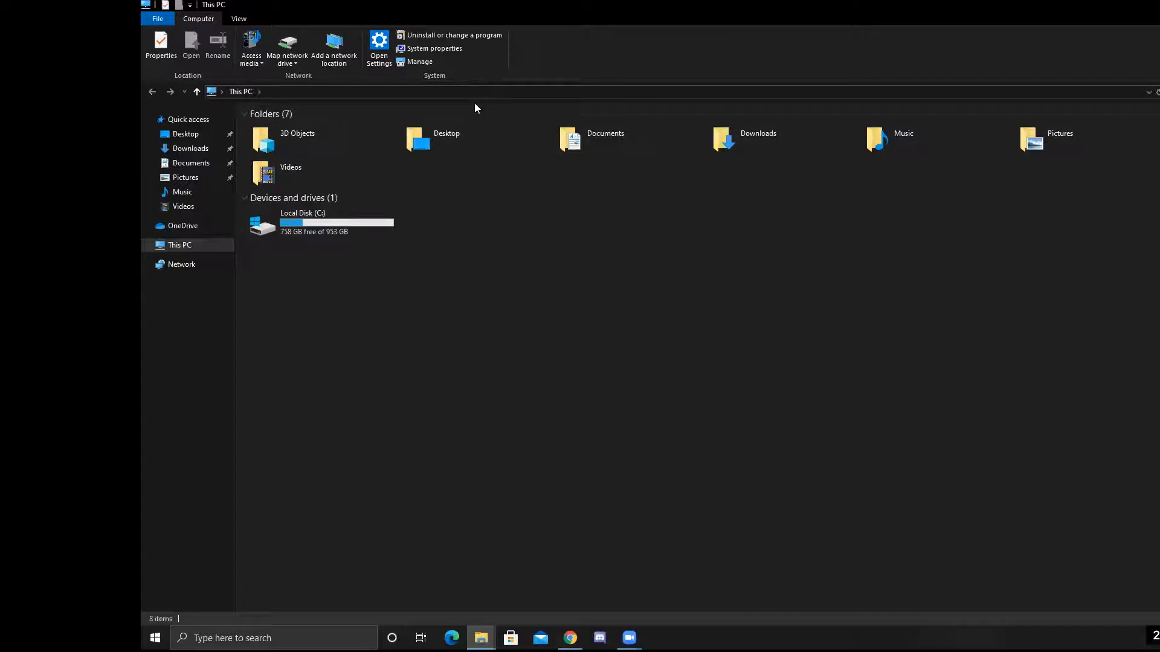
Step: Open Windows Settings, search for "enviro", and open the environment variables editor for the current account
{"action": "left_click", "coordinate": [379, 46]}
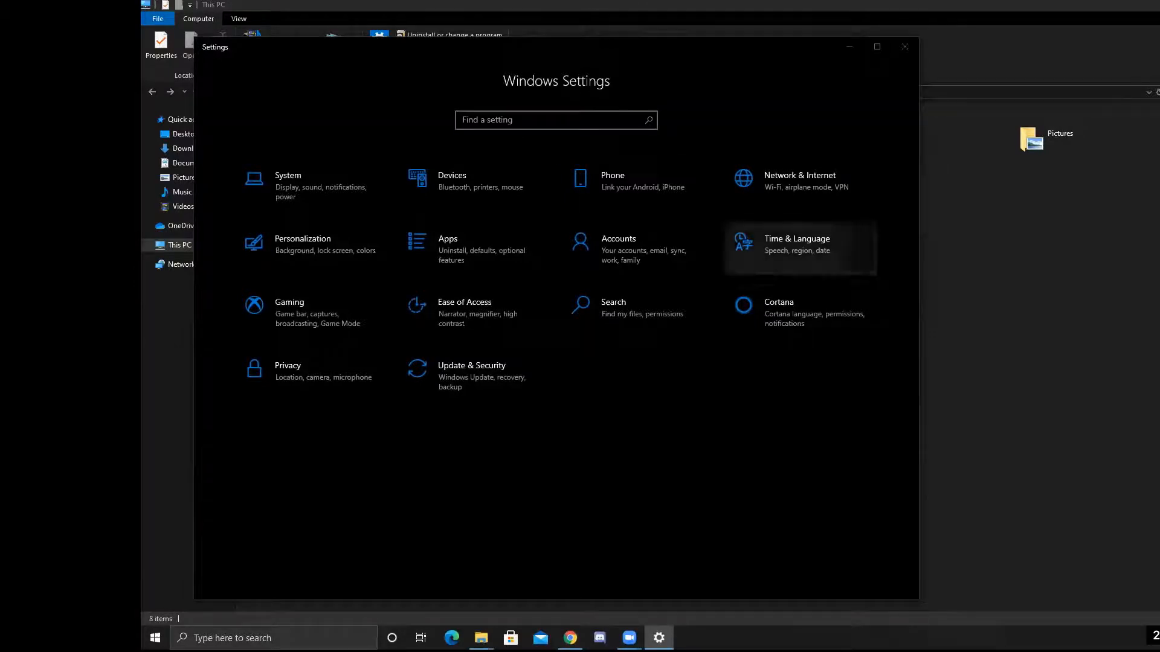
{"action": "type", "text": "e"}
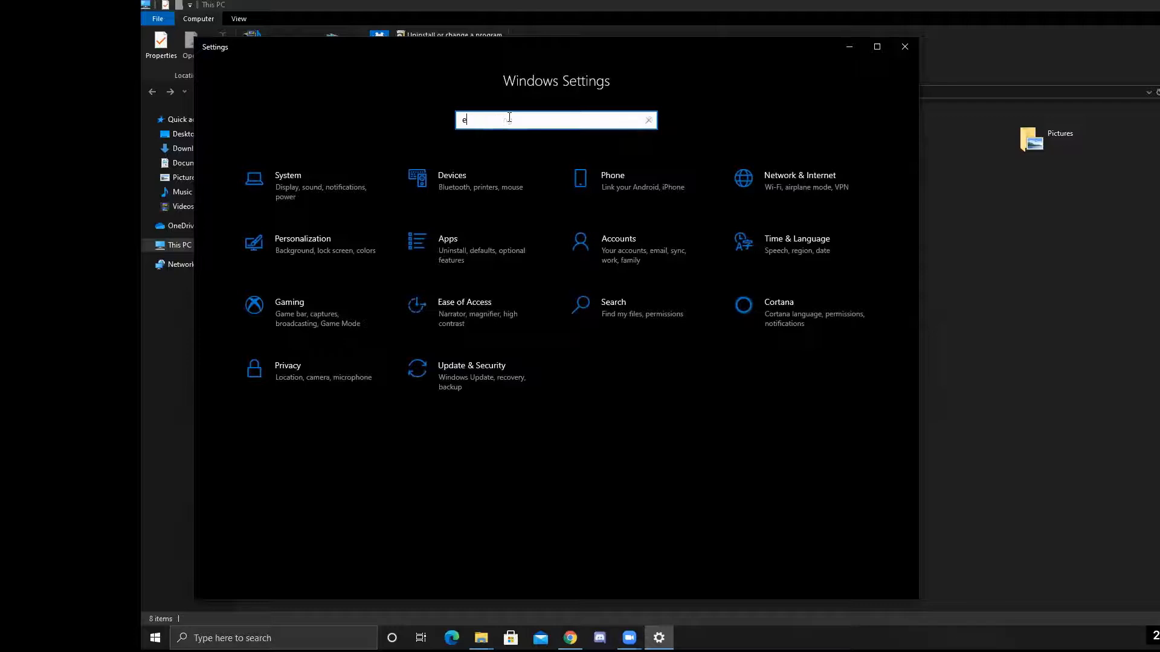
{"action": "type", "text": "nviro"}
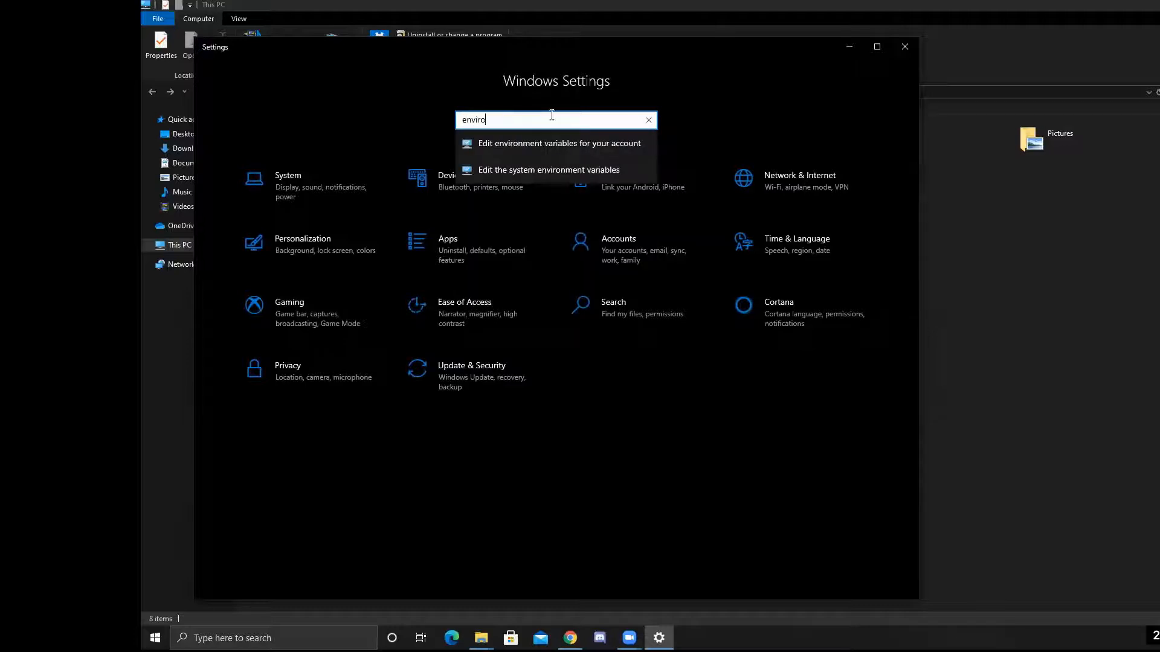
{"action": "left_click", "coordinate": [520, 146]}
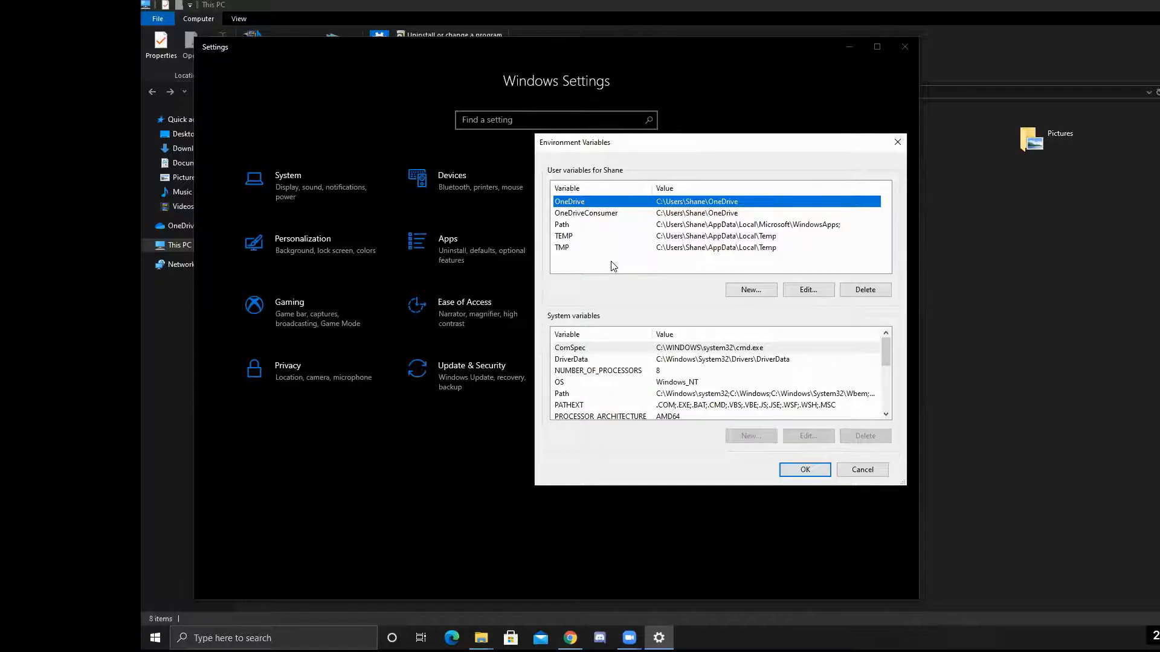
Step: Look through the full list of system variables for a Java entry
{"action": "scroll", "coordinate": [767, 360], "scroll_direction": "down", "scroll_amount": 1}
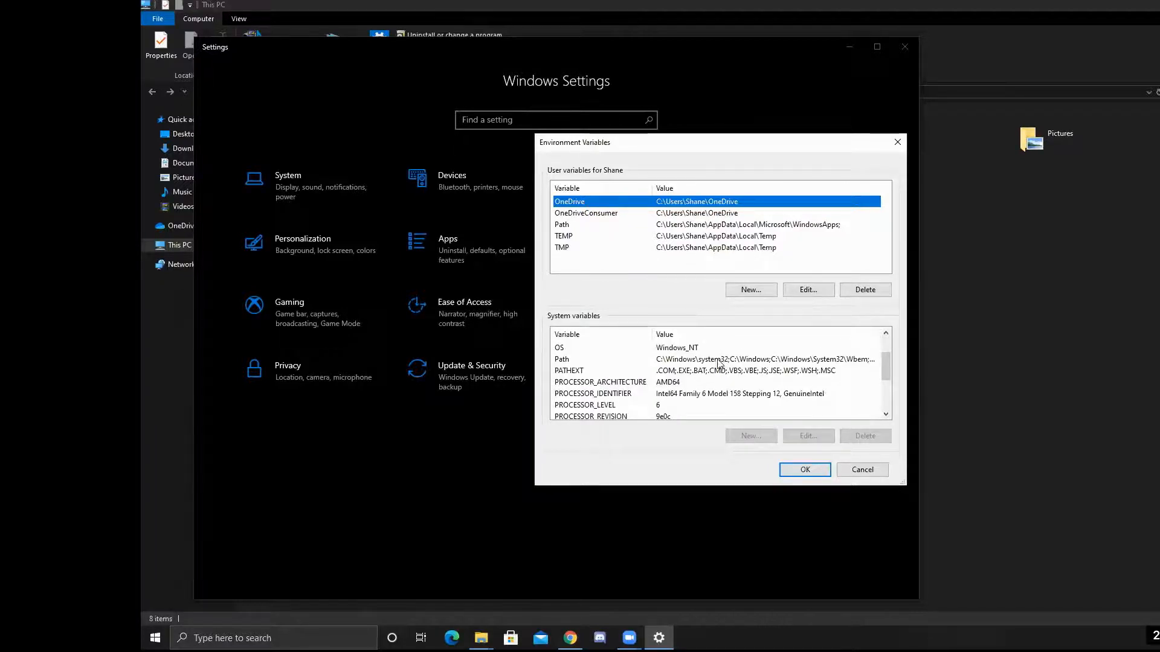
{"action": "scroll", "coordinate": [719, 363], "scroll_direction": "down", "scroll_amount": 2}
{"action": "scroll", "coordinate": [718, 362], "scroll_direction": "up", "scroll_amount": 1}
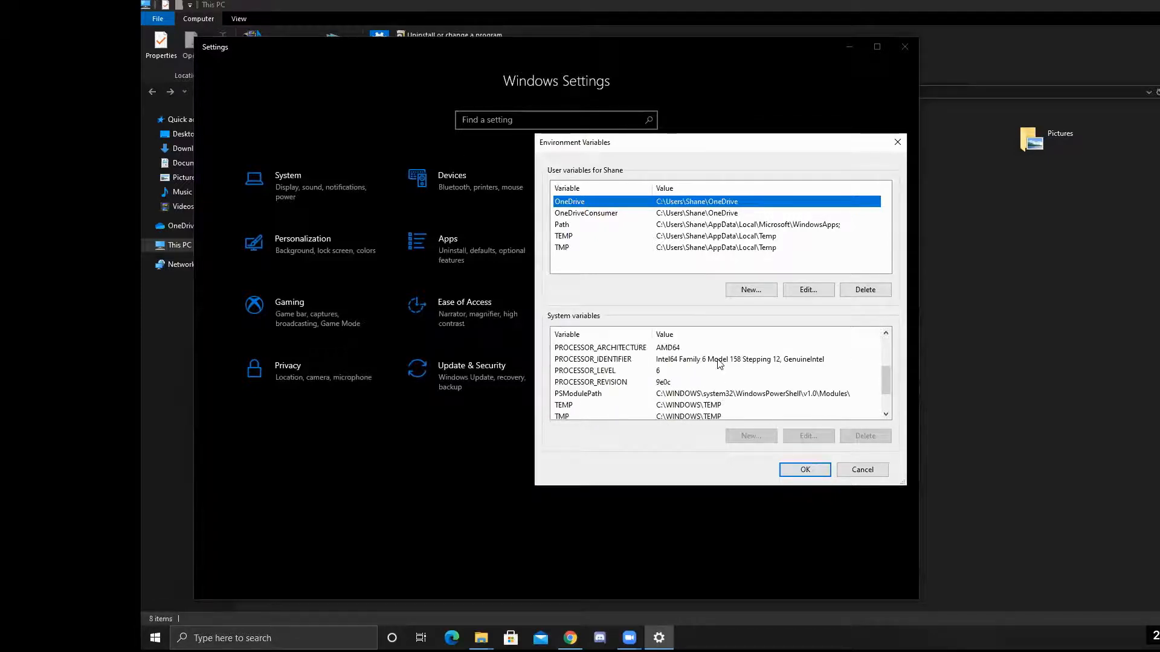
{"action": "scroll", "coordinate": [719, 363], "scroll_direction": "up", "scroll_amount": 2}
{"action": "scroll", "coordinate": [719, 363], "scroll_direction": "down", "scroll_amount": 3}
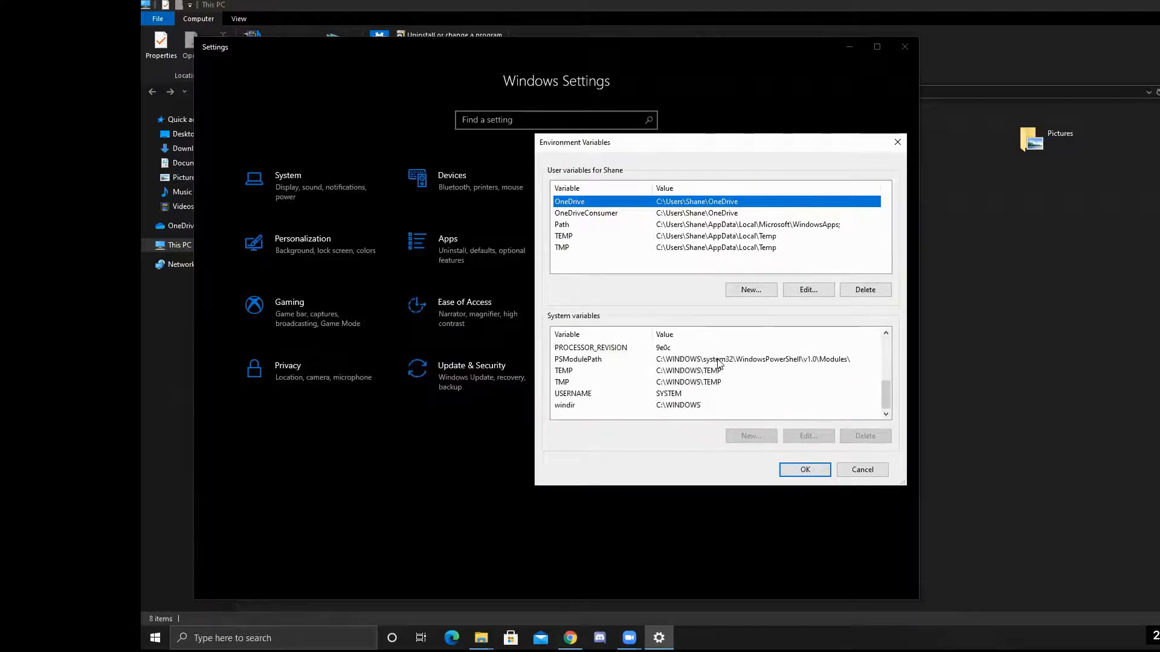
{"action": "scroll", "coordinate": [719, 363], "scroll_direction": "up", "scroll_amount": 3}
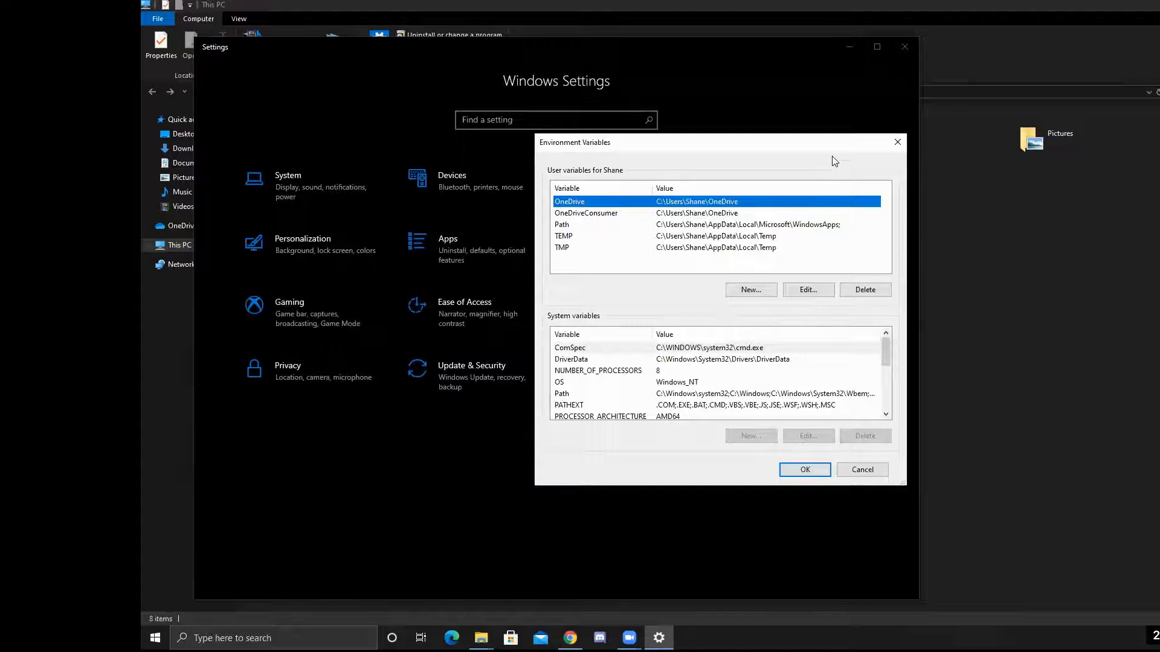
{"action": "scroll", "coordinate": [764, 373], "scroll_direction": "down", "scroll_amount": 2}
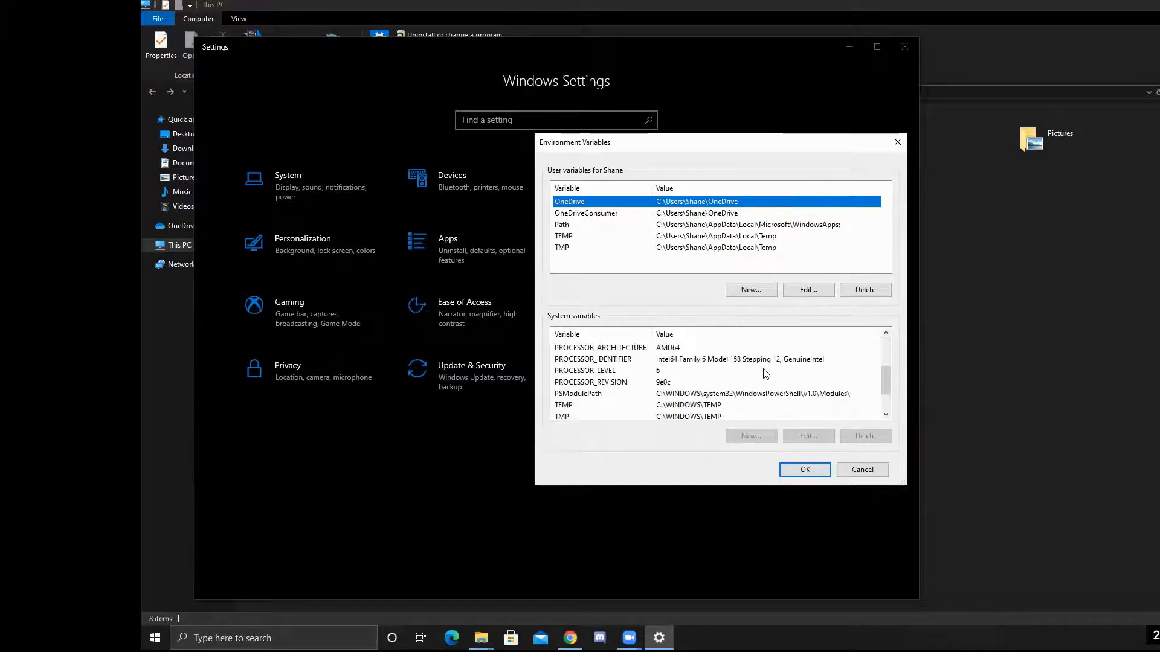
{"action": "scroll", "coordinate": [764, 373], "scroll_direction": "down", "scroll_amount": 1}
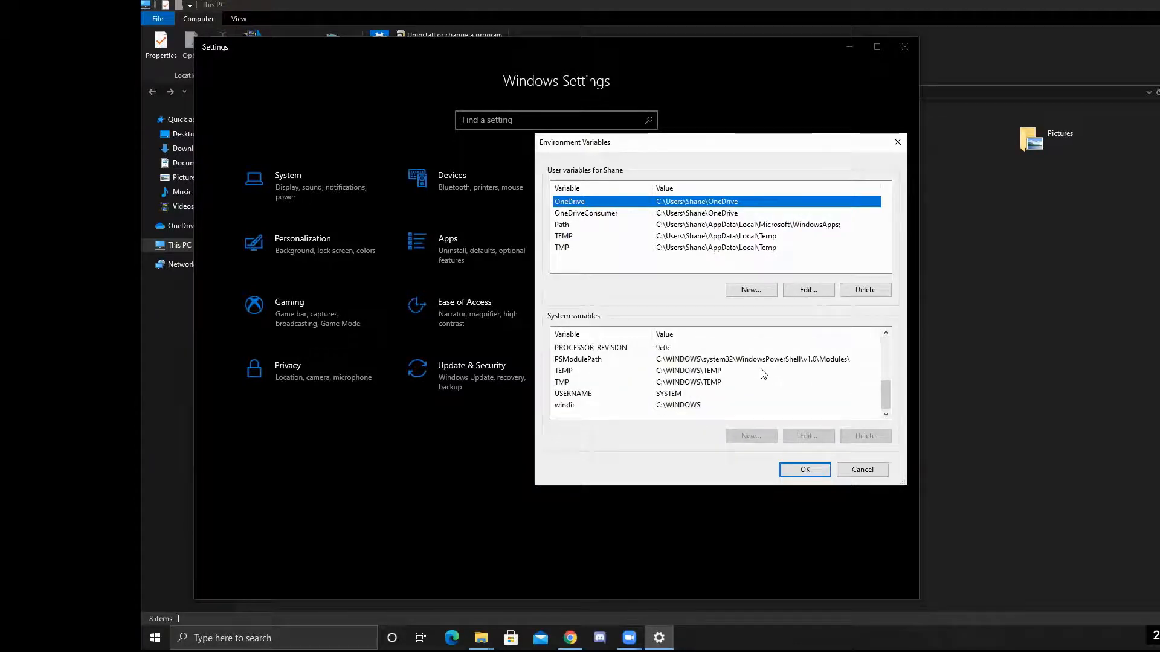
{"action": "scroll", "coordinate": [765, 373], "scroll_direction": "up", "scroll_amount": 2}
{"action": "scroll", "coordinate": [765, 372], "scroll_direction": "up", "scroll_amount": 1}
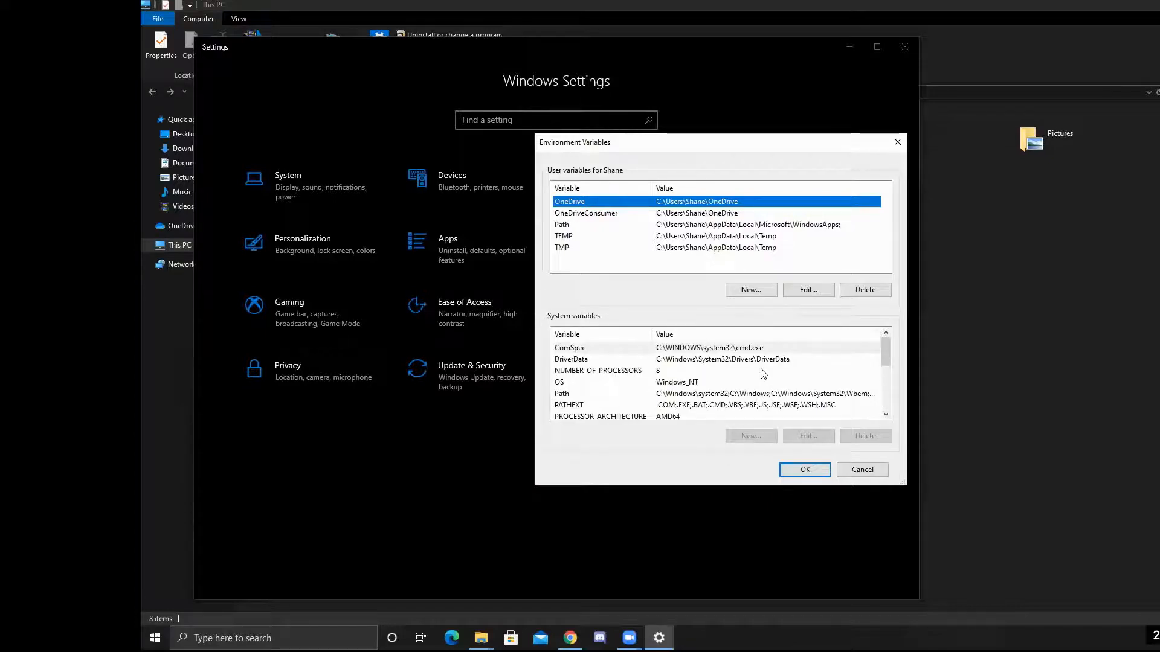
{"action": "scroll", "coordinate": [762, 373], "scroll_direction": "down", "scroll_amount": 1}
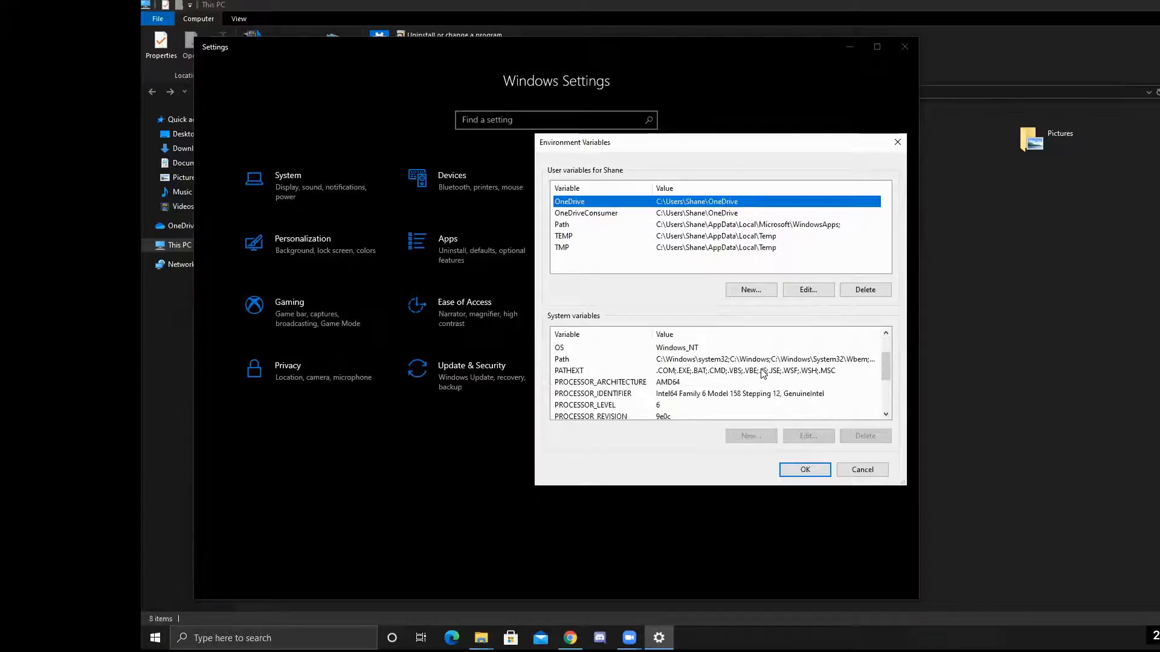
{"action": "scroll", "coordinate": [763, 373], "scroll_direction": "down", "scroll_amount": 2}
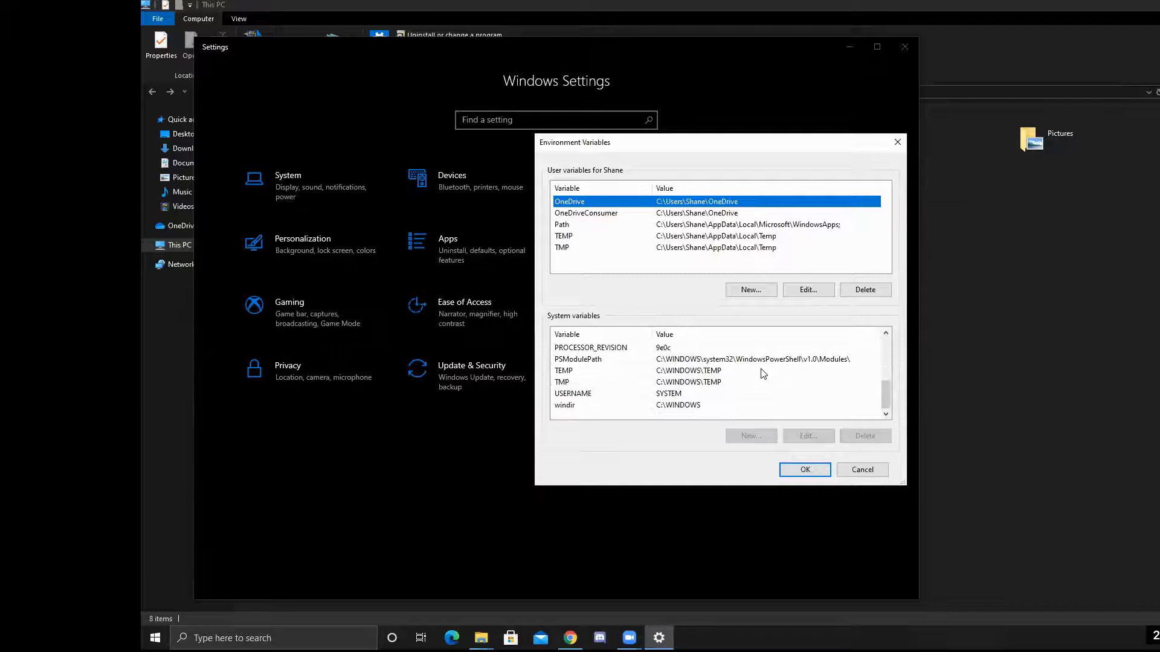
{"action": "scroll", "coordinate": [763, 373], "scroll_direction": "up", "scroll_amount": 3}
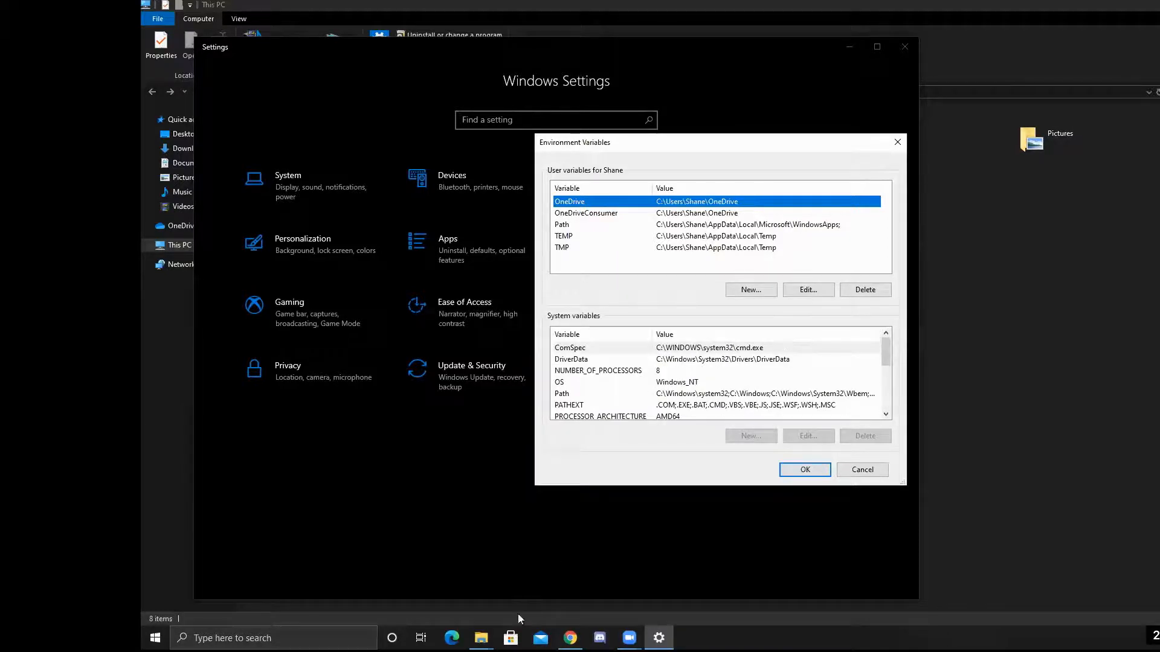
Step: Switch to Chrome and search Google for the Java home environment variable, refining the query to "java environment variables windows 10"
{"action": "left_click", "coordinate": [570, 637]}
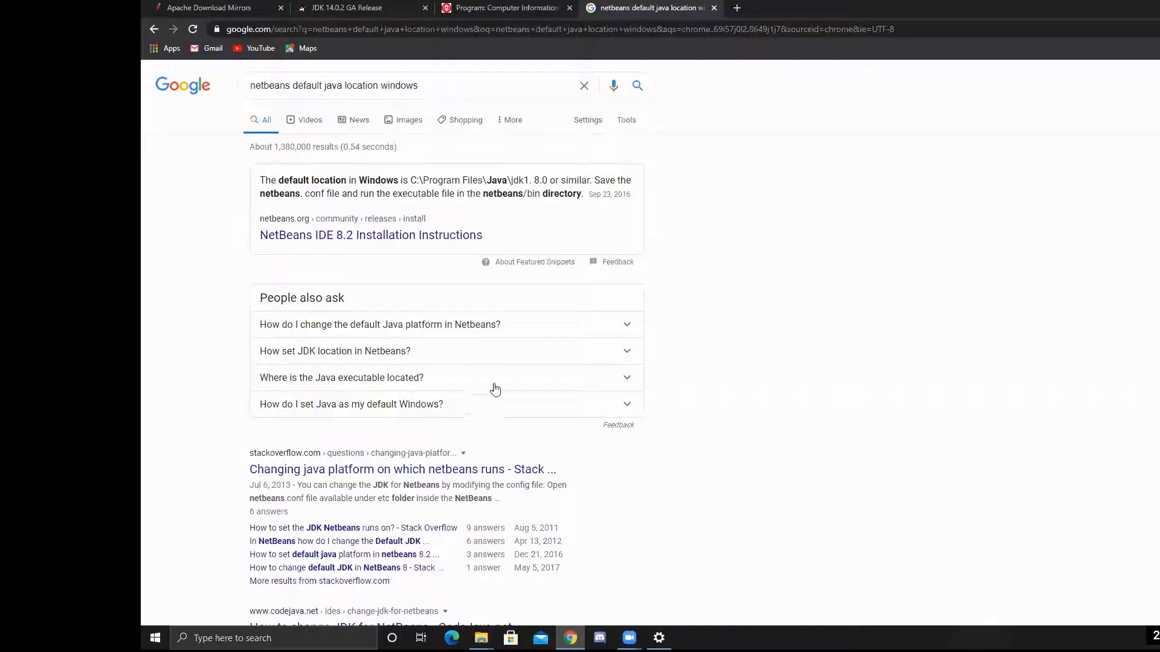
{"action": "left_click_drag", "start_coordinate": [436, 86], "coordinate": [241, 86]}
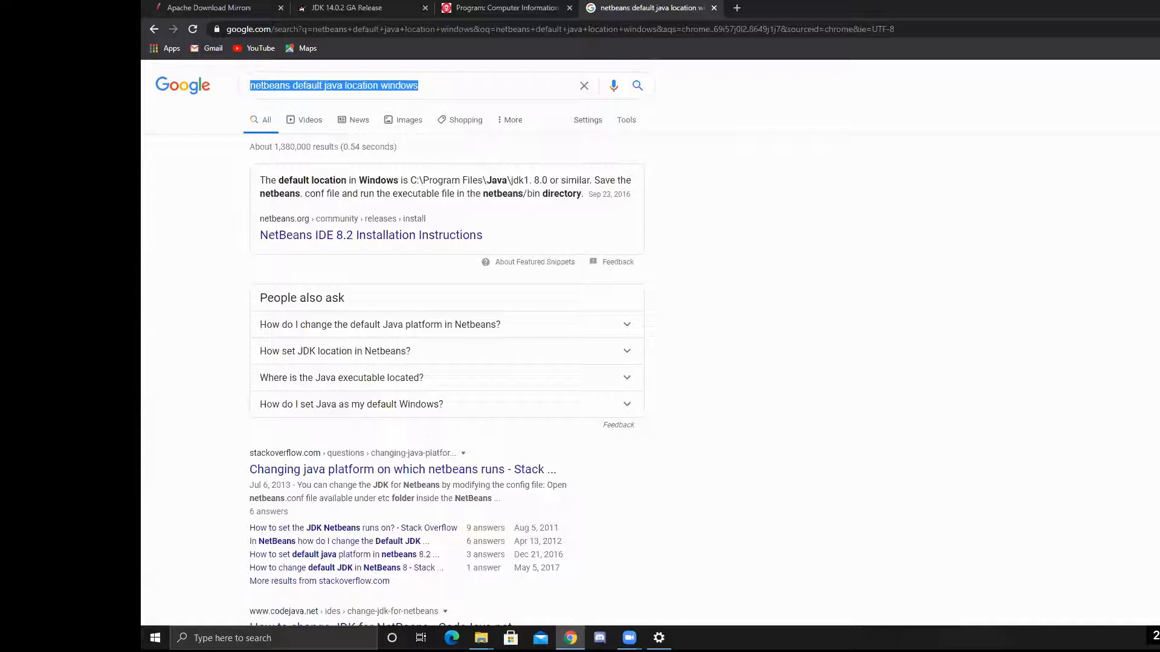
{"action": "type", "text": "java home"}
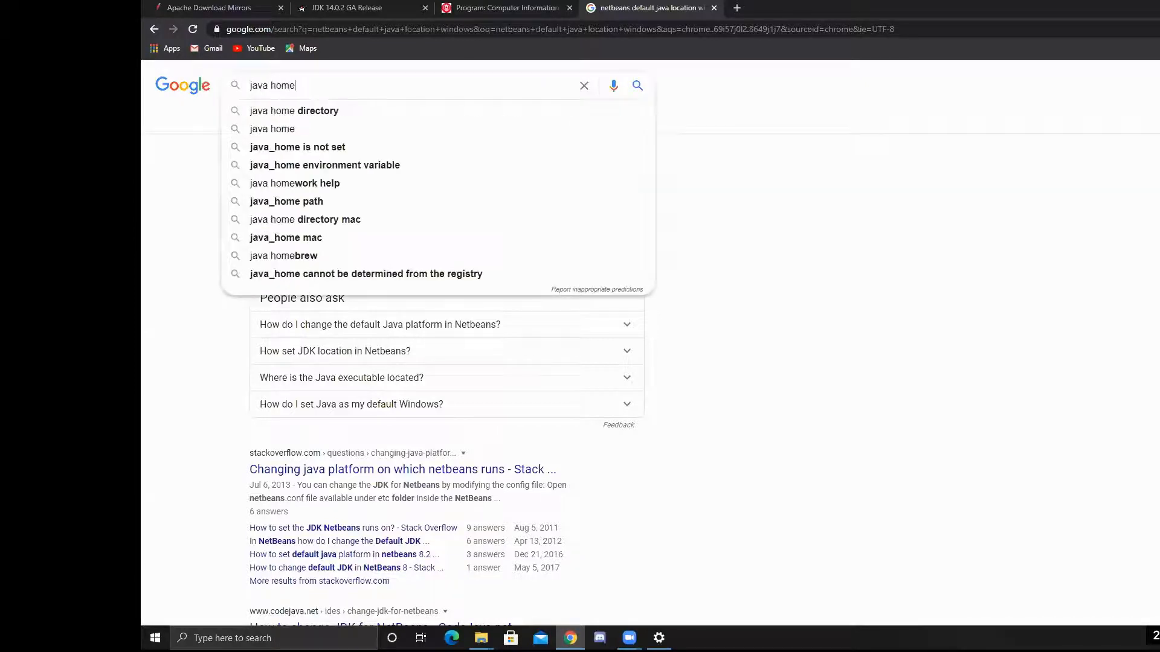
{"action": "type", "text": " envi"}
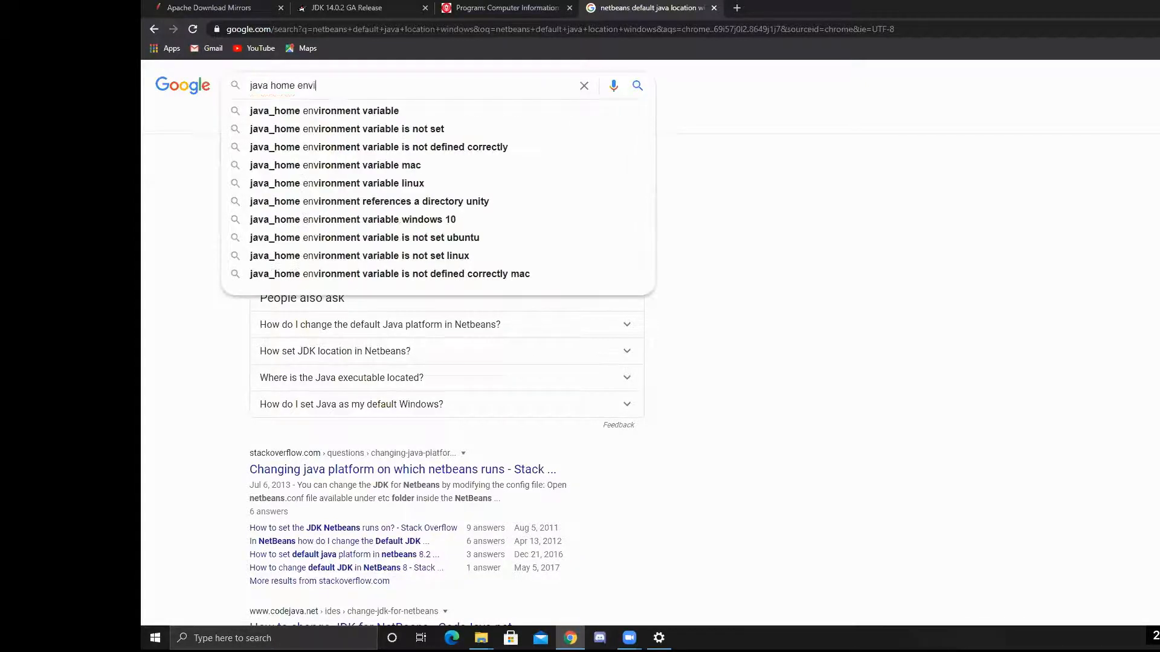
{"action": "type", "text": "orment vai"}
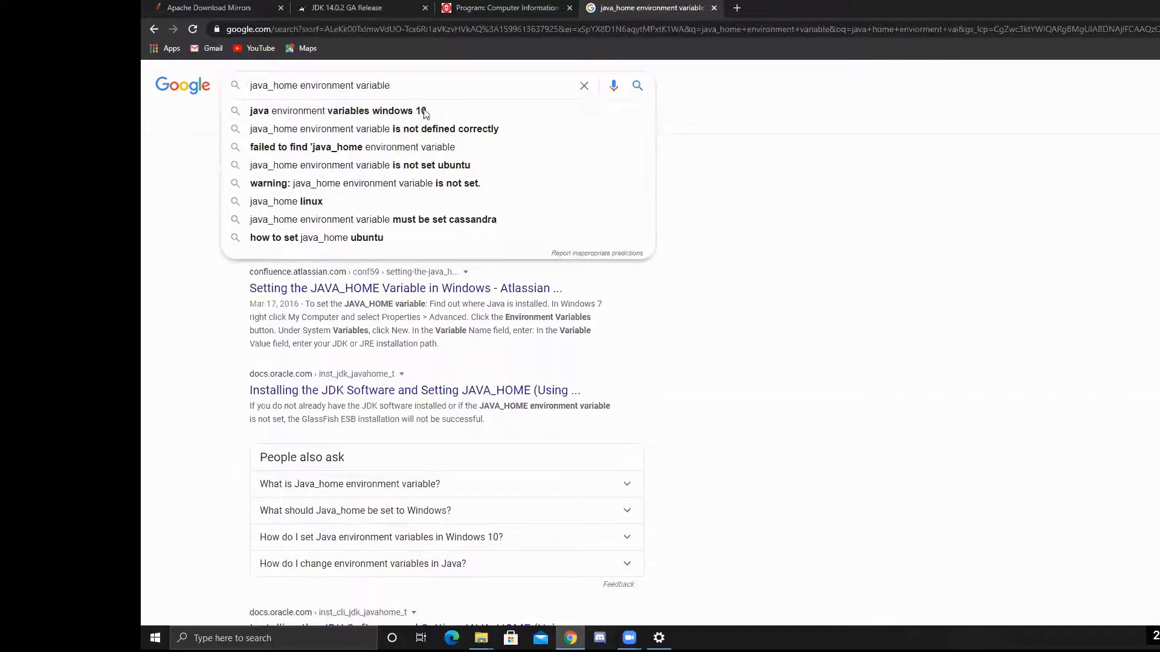
{"action": "left_click", "coordinate": [417, 111]}
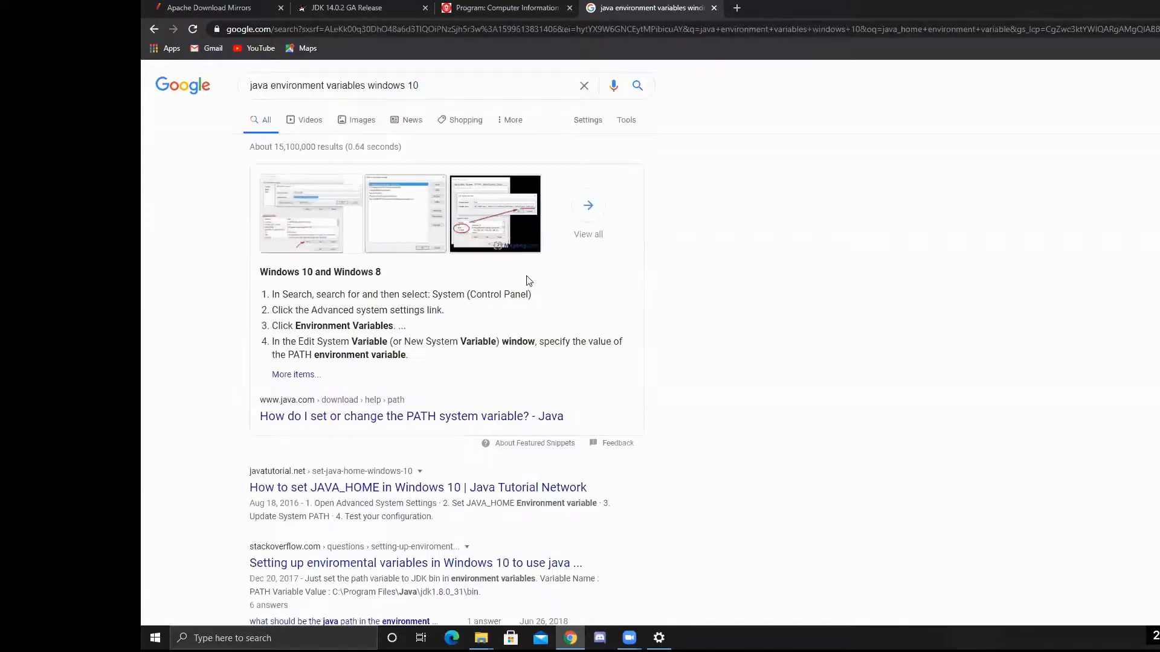
Step: Open the Java Tutorial Network article "How to set JAVA_HOME in Windows 10" from the Google results
{"action": "left_click", "coordinate": [528, 392]}
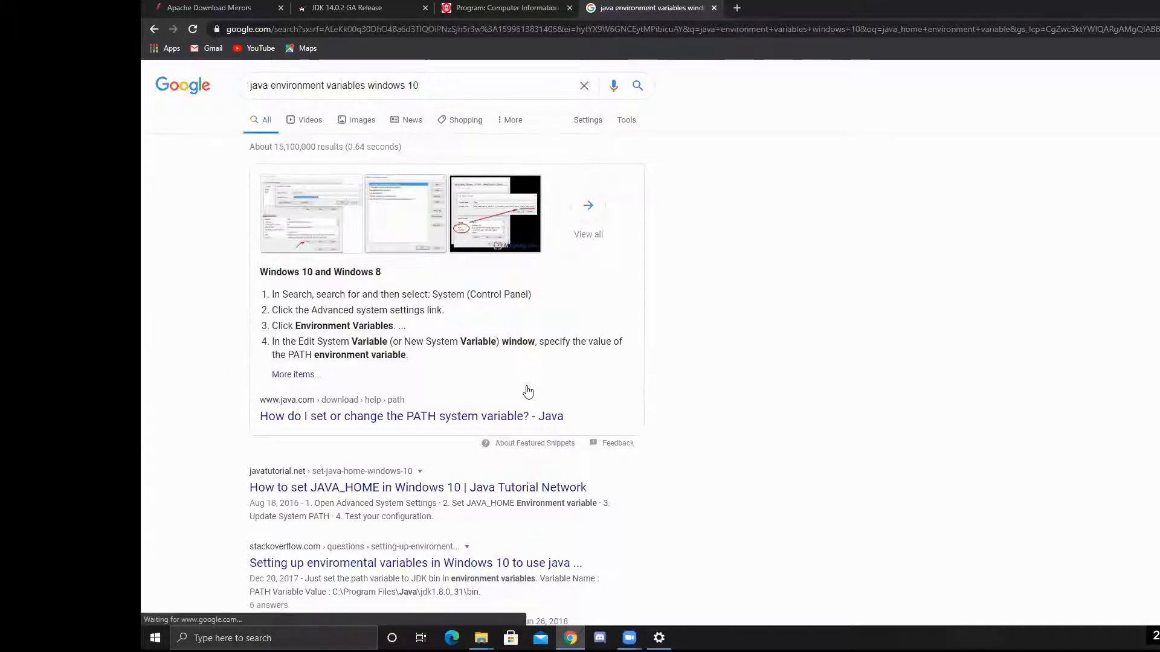
{"action": "scroll", "coordinate": [528, 393], "scroll_direction": "down", "scroll_amount": 1}
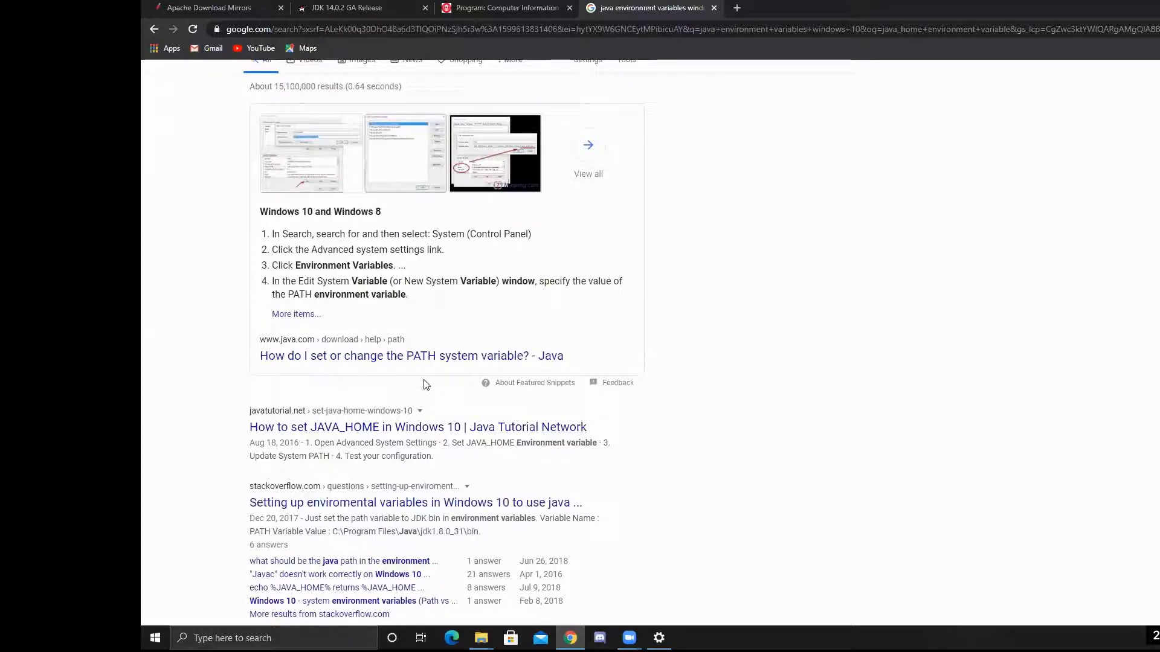
{"action": "left_click", "coordinate": [416, 427]}
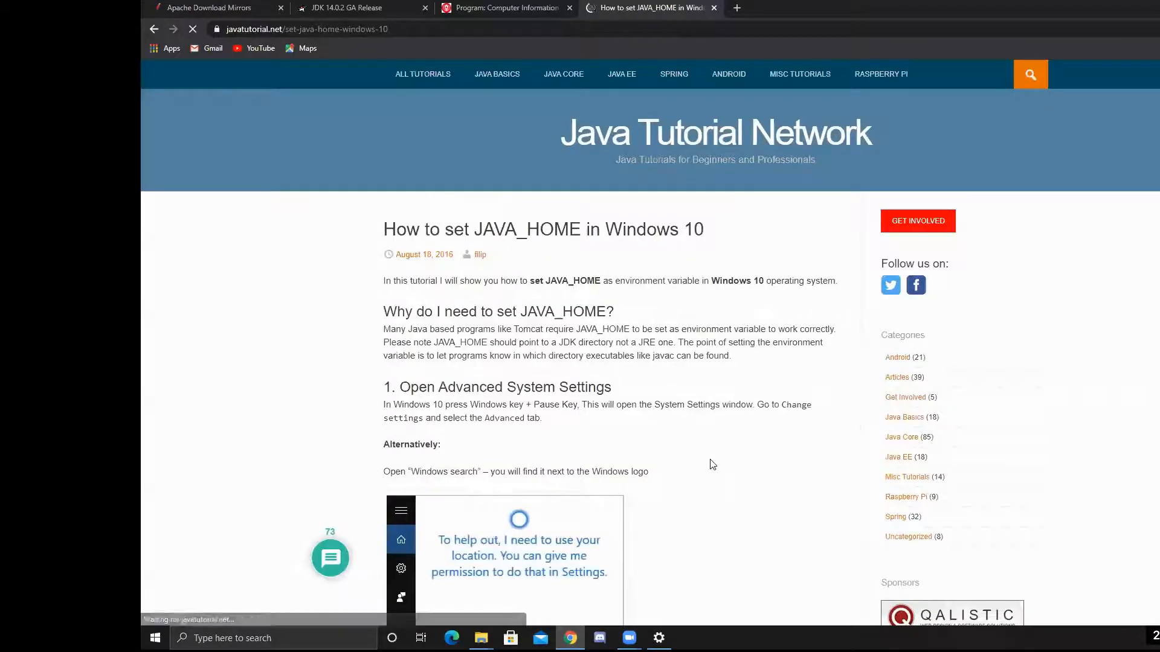
Step: Read the article's instructions for opening the advanced system settings and adding JAVA_HOME as a system variable
{"action": "scroll", "coordinate": [713, 458], "scroll_direction": "down", "scroll_amount": 2}
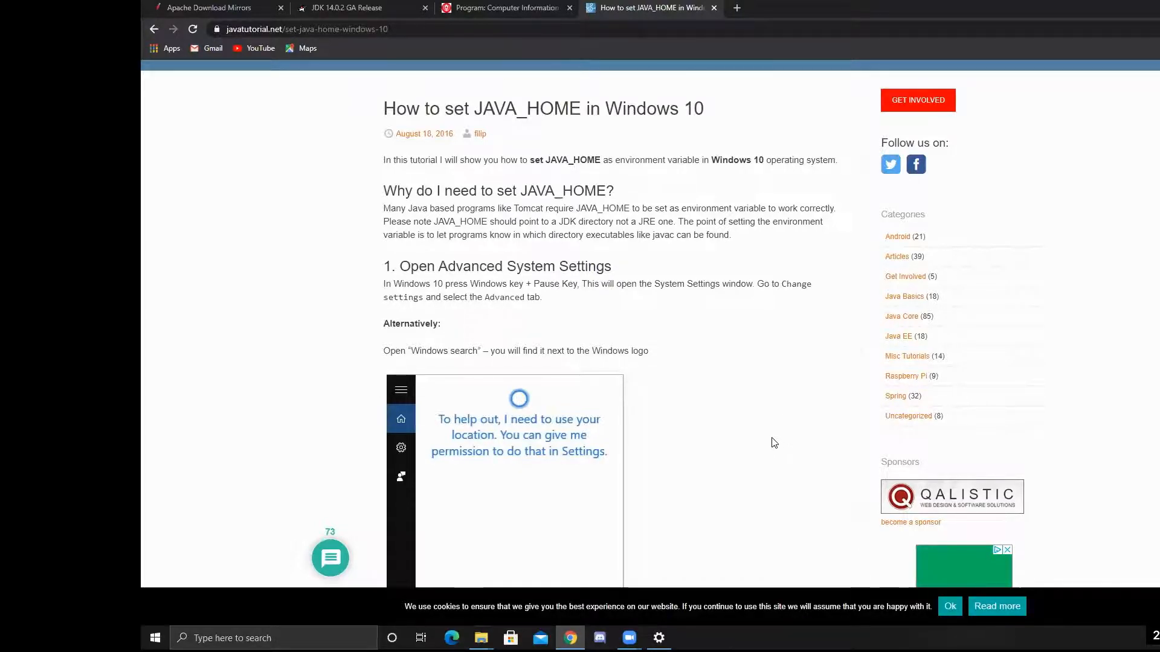
{"action": "scroll", "coordinate": [745, 437], "scroll_direction": "down", "scroll_amount": 6}
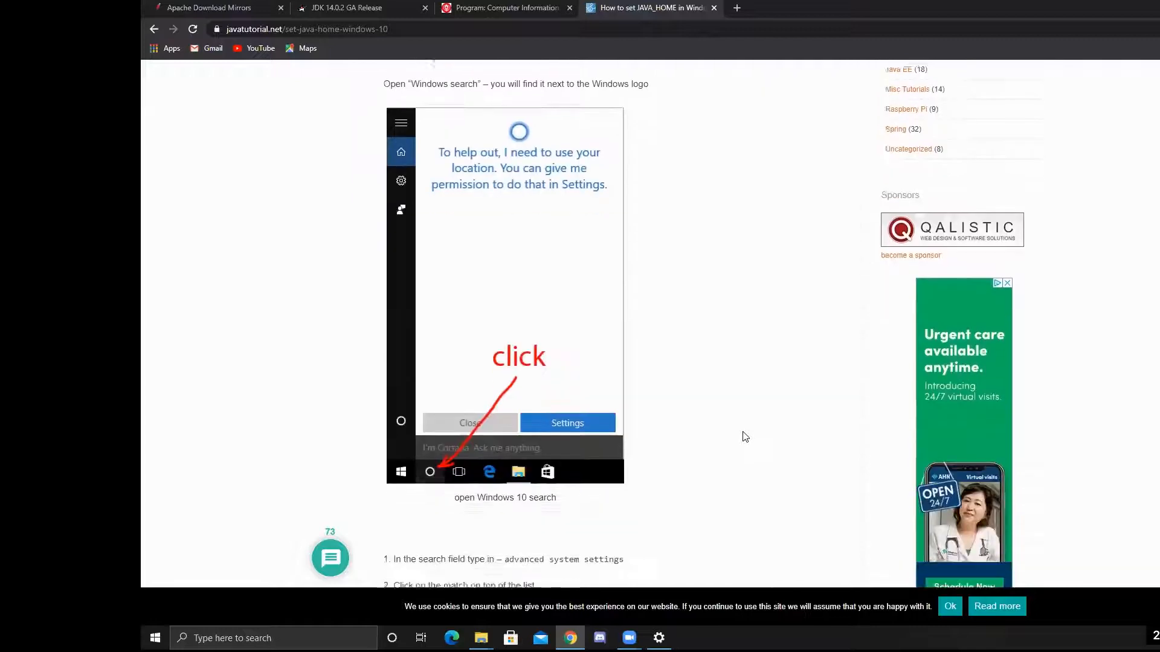
{"action": "scroll", "coordinate": [745, 436], "scroll_direction": "down", "scroll_amount": 5}
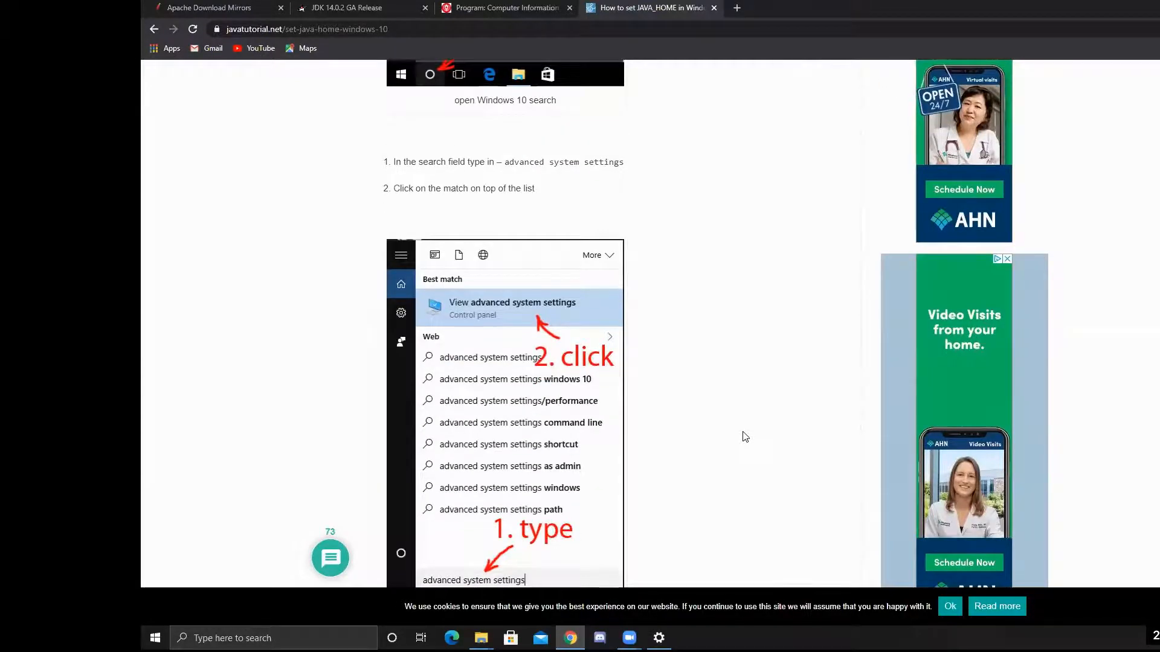
{"action": "scroll", "coordinate": [746, 437], "scroll_direction": "down", "scroll_amount": 4}
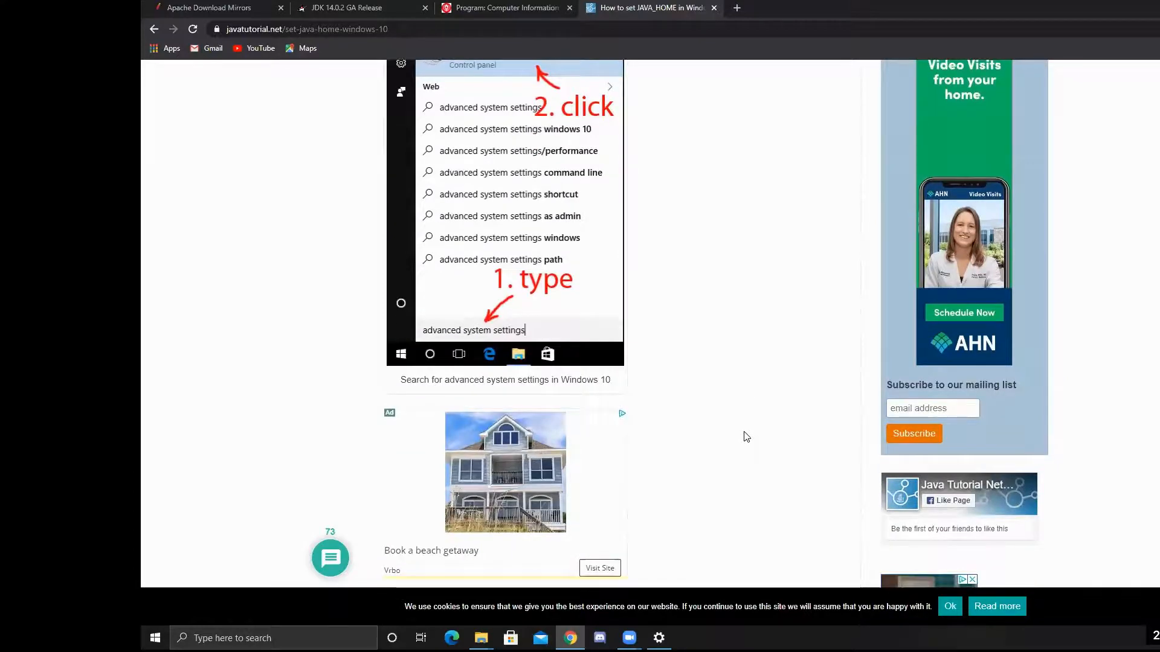
{"action": "scroll", "coordinate": [745, 437], "scroll_direction": "down", "scroll_amount": 9}
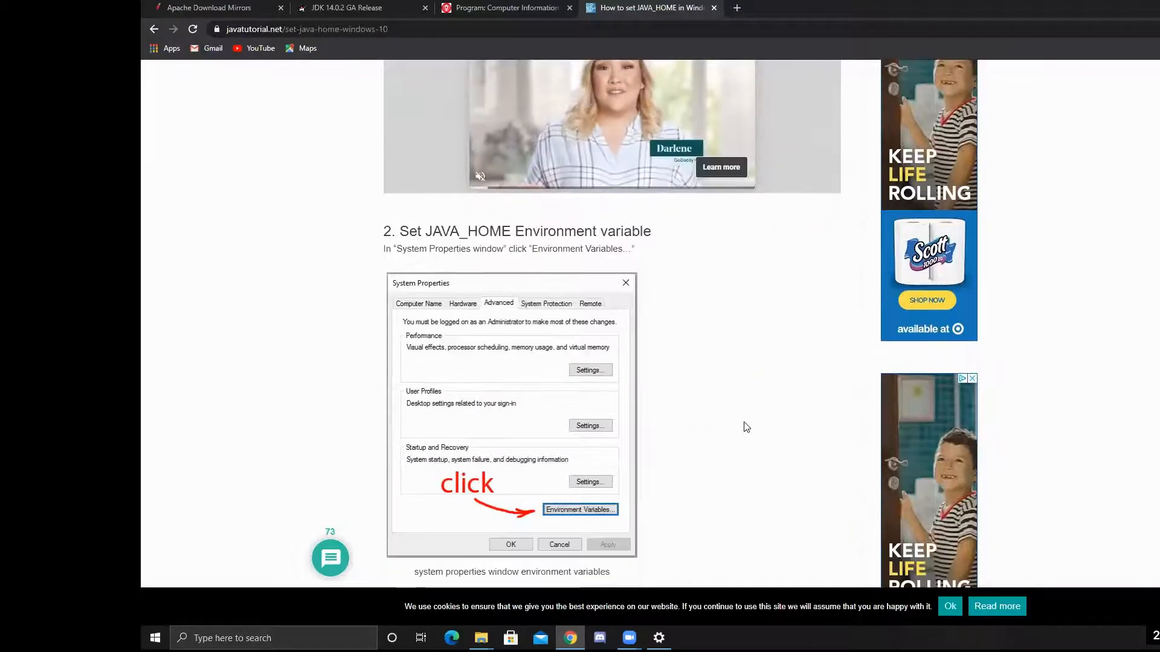
{"action": "scroll", "coordinate": [744, 432], "scroll_direction": "down", "scroll_amount": 1}
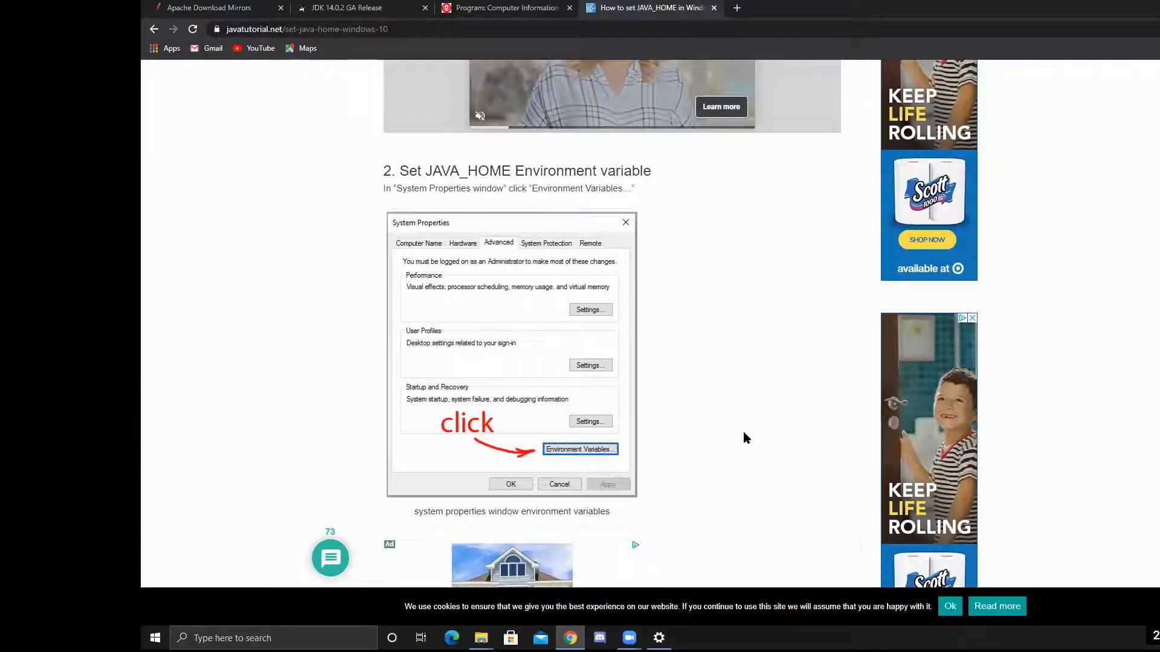
{"action": "scroll", "coordinate": [747, 437], "scroll_direction": "down", "scroll_amount": 2}
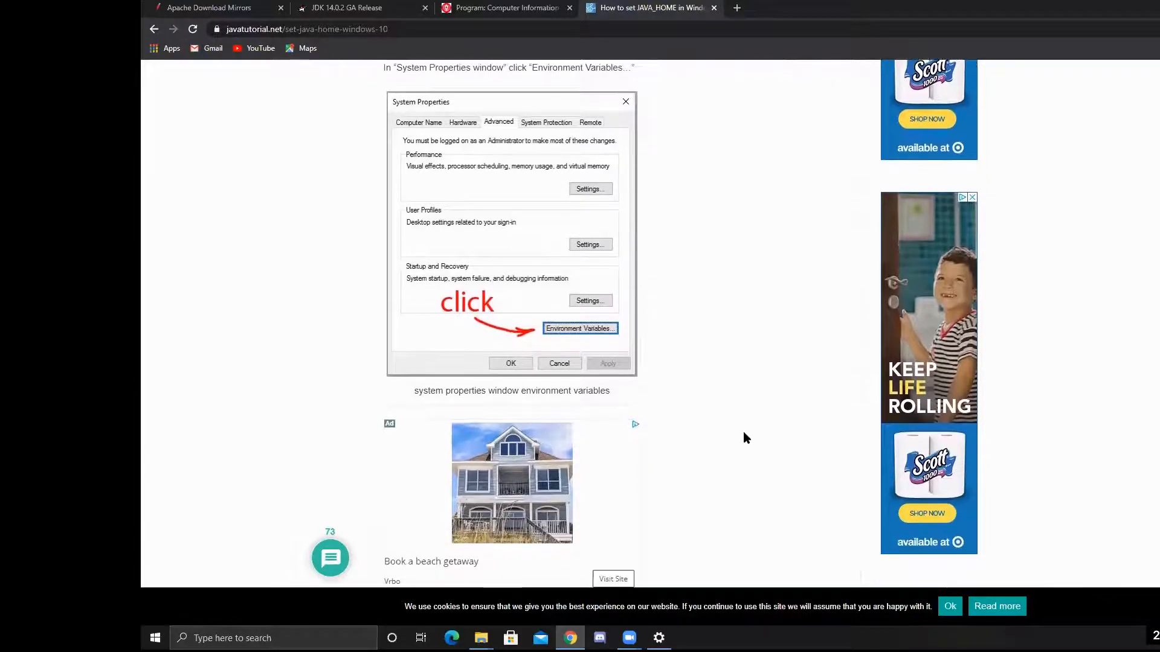
{"action": "scroll", "coordinate": [744, 433], "scroll_direction": "down", "scroll_amount": 5}
{"action": "scroll", "coordinate": [744, 437], "scroll_direction": "down", "scroll_amount": 2}
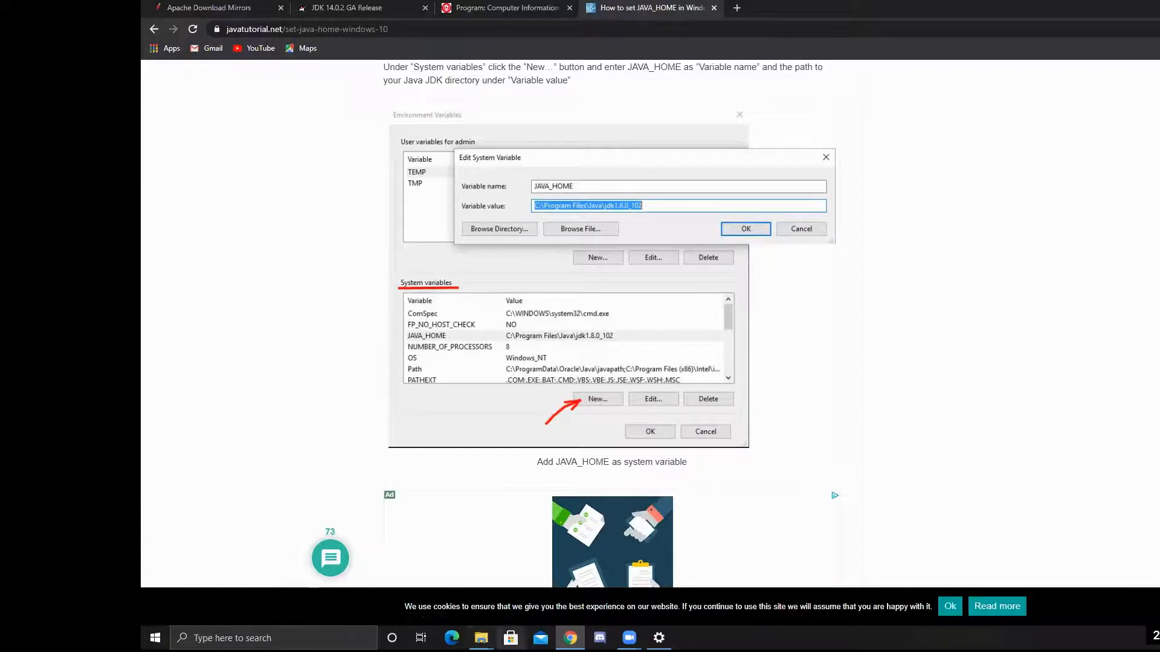
{"action": "left_click", "coordinate": [256, 634]}
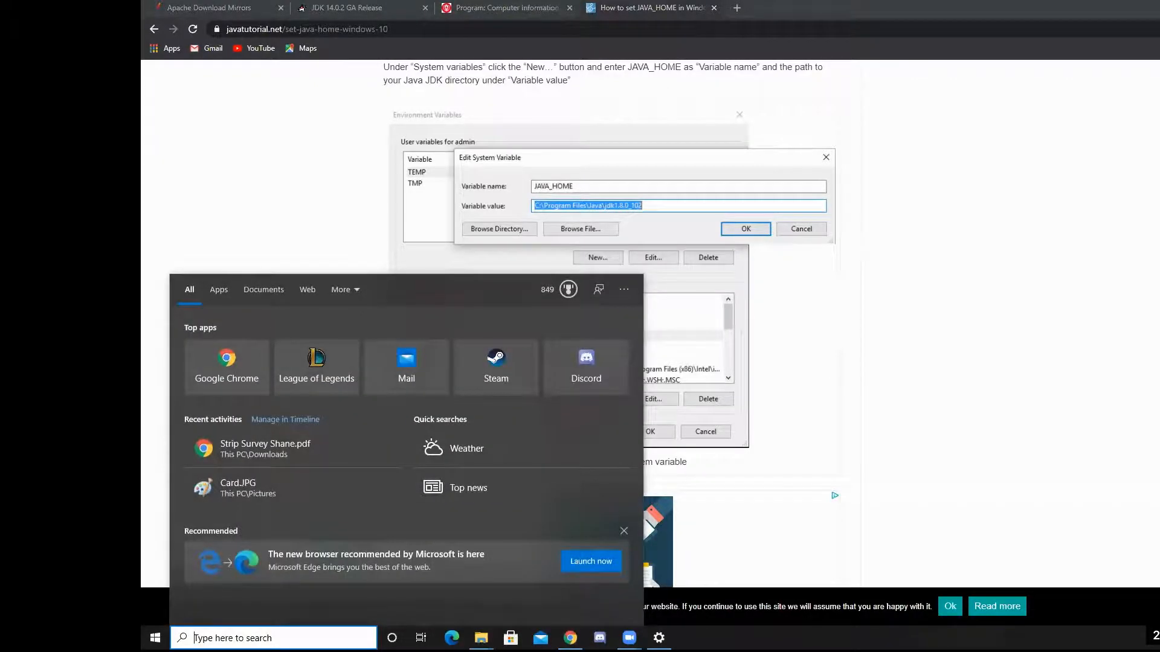
{"action": "type", "text": "new env"}
{"action": "key", "text": "BackSpace"}
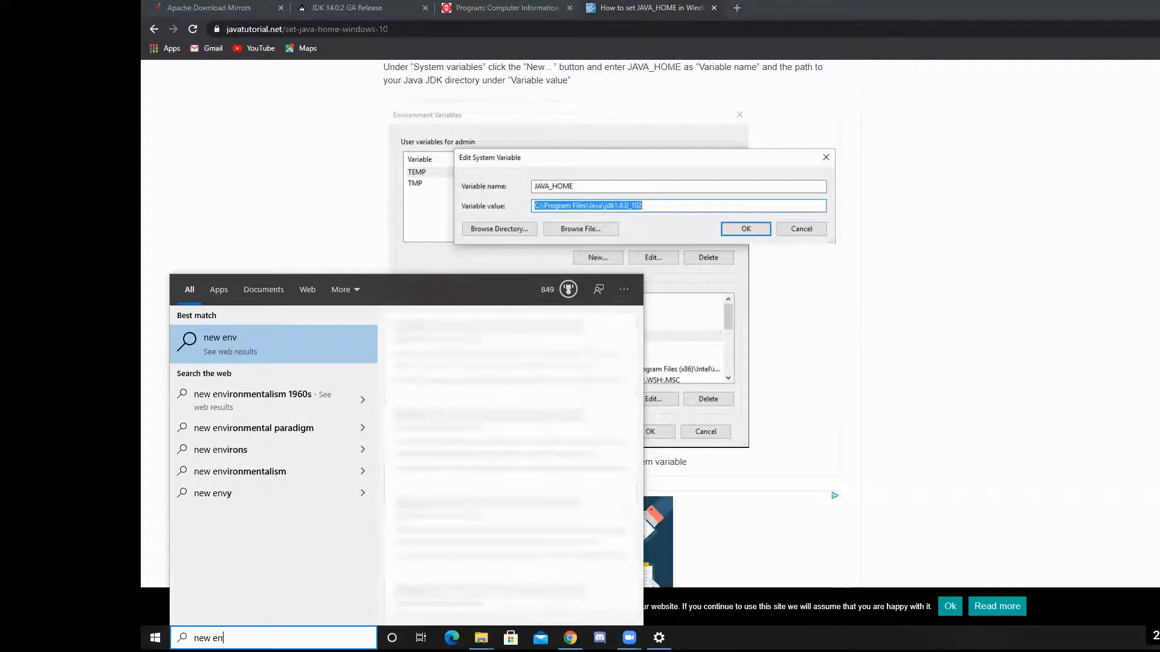
{"action": "left_click", "coordinate": [749, 471]}
{"action": "scroll", "coordinate": [749, 471], "scroll_direction": "down", "scroll_amount": 8}
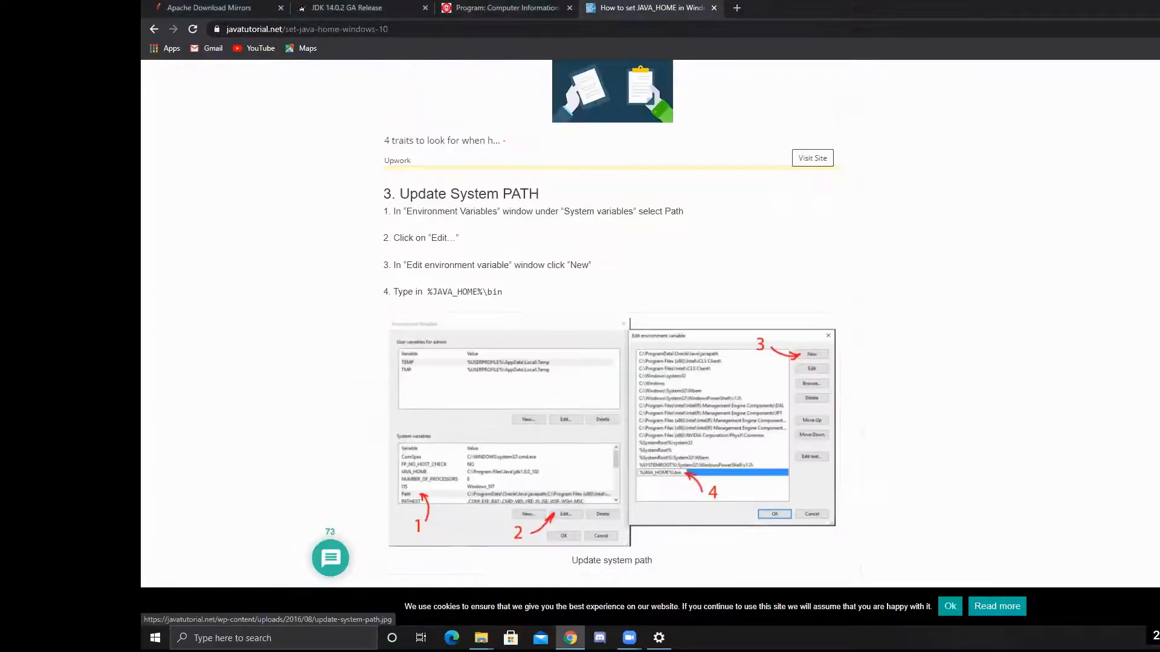
Step: Switch to the This PC window in File Explorer, open Windows Settings from it, and search for "new environment"
{"action": "left_click", "coordinate": [480, 638]}
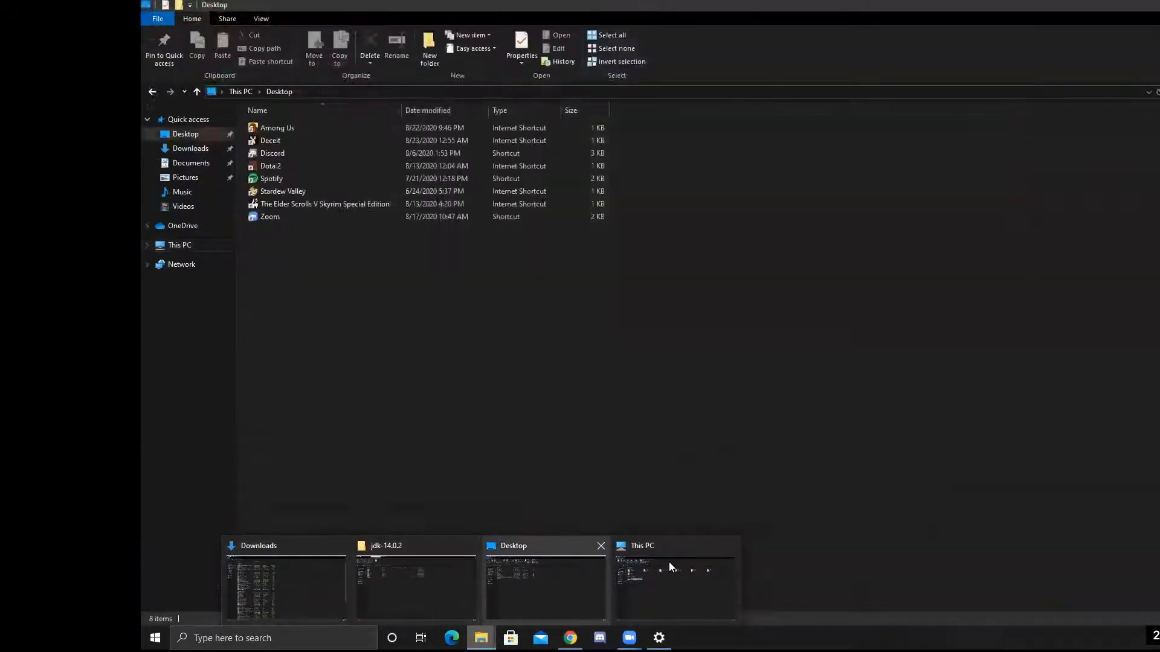
{"action": "mouse_move", "coordinate": [660, 563]}
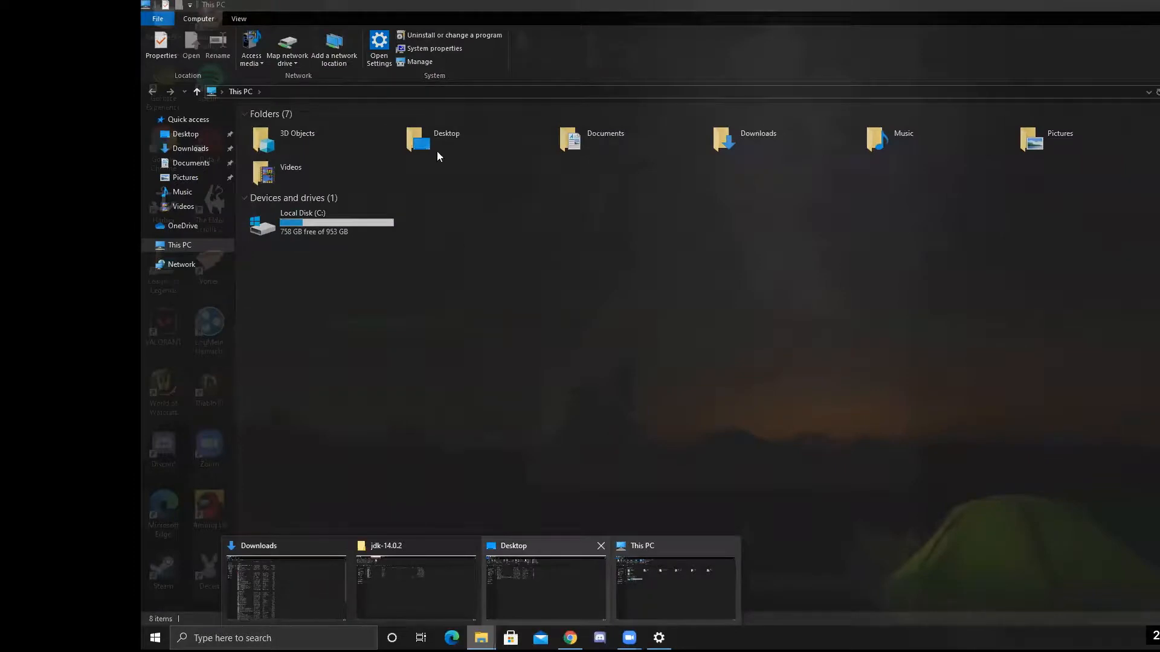
{"action": "left_click", "coordinate": [383, 55]}
{"action": "type", "text": "new enviroment"}
{"action": "key", "text": "BackSpace"}
{"action": "key", "text": "BackSpace"}
{"action": "key", "text": "BackSpace"}
{"action": "key", "text": "BackSpace"}
{"action": "type", "text": "nment"}
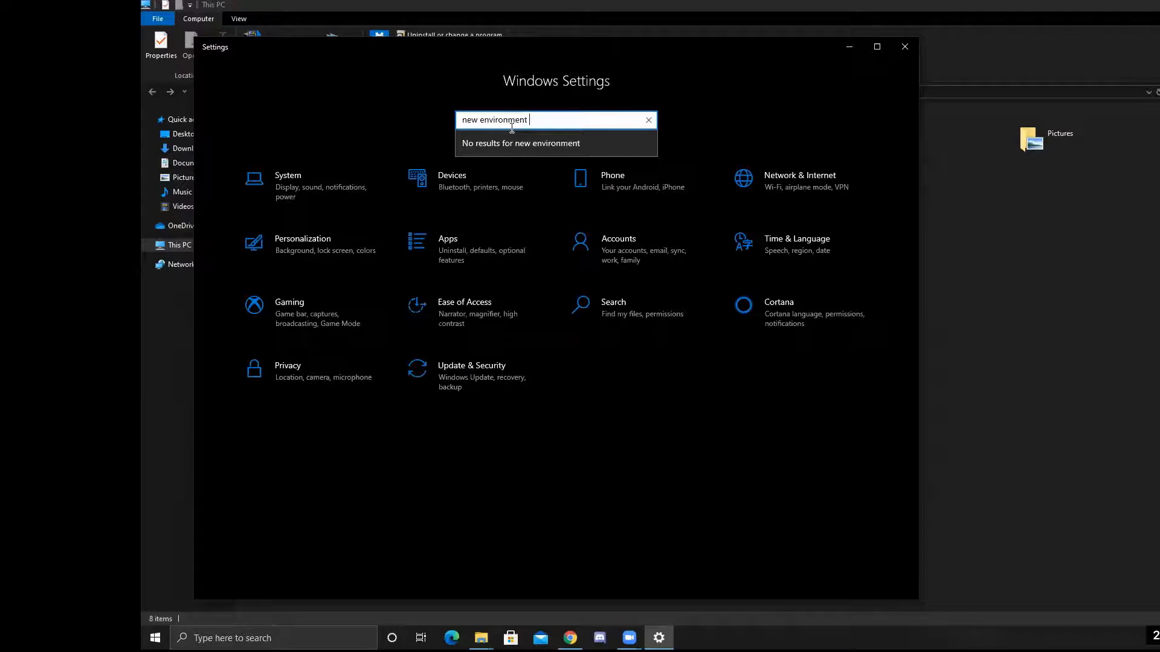
{"action": "key", "text": "Return"}
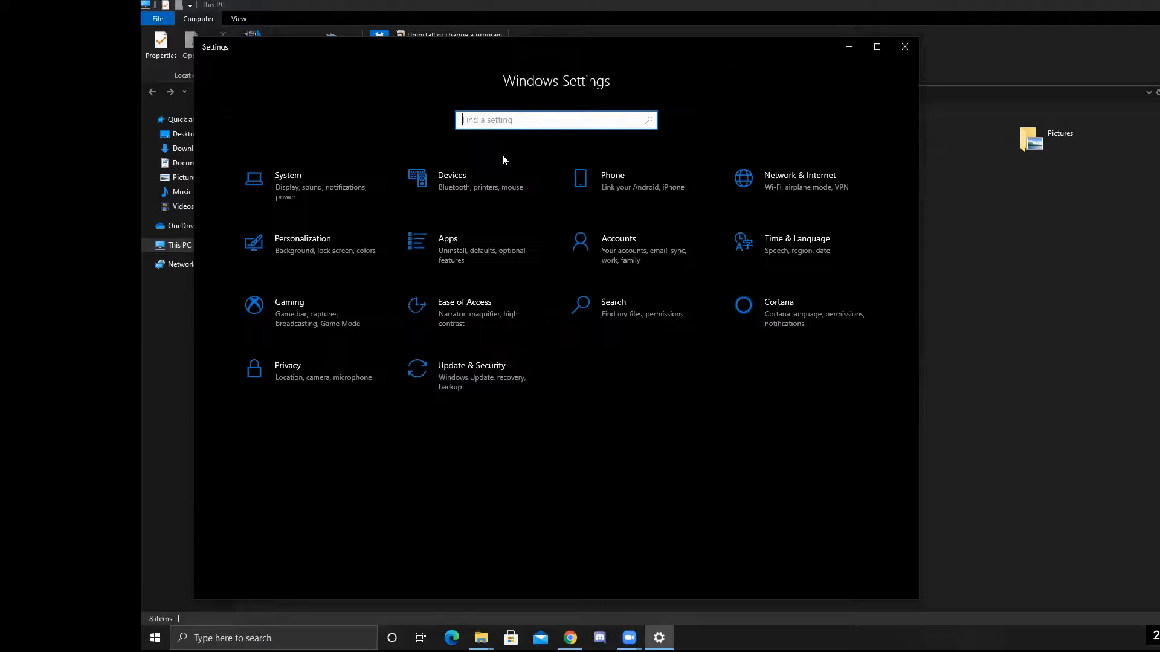
Step: Search Windows Settings for "envi" and try to open the environment variables editor for the current account
{"action": "type", "text": "envio"}
{"action": "key", "text": "BackSpace"}
{"action": "type", "text": "ormenty"}
{"action": "key", "text": "BackSpace"}
{"action": "key", "text": "BackSpace"}
{"action": "key", "text": "BackSpace"}
{"action": "key", "text": "BackSpace"}
{"action": "key", "text": "BackSpace"}
{"action": "key", "text": "BackSpace"}
{"action": "key", "text": "BackSpace"}
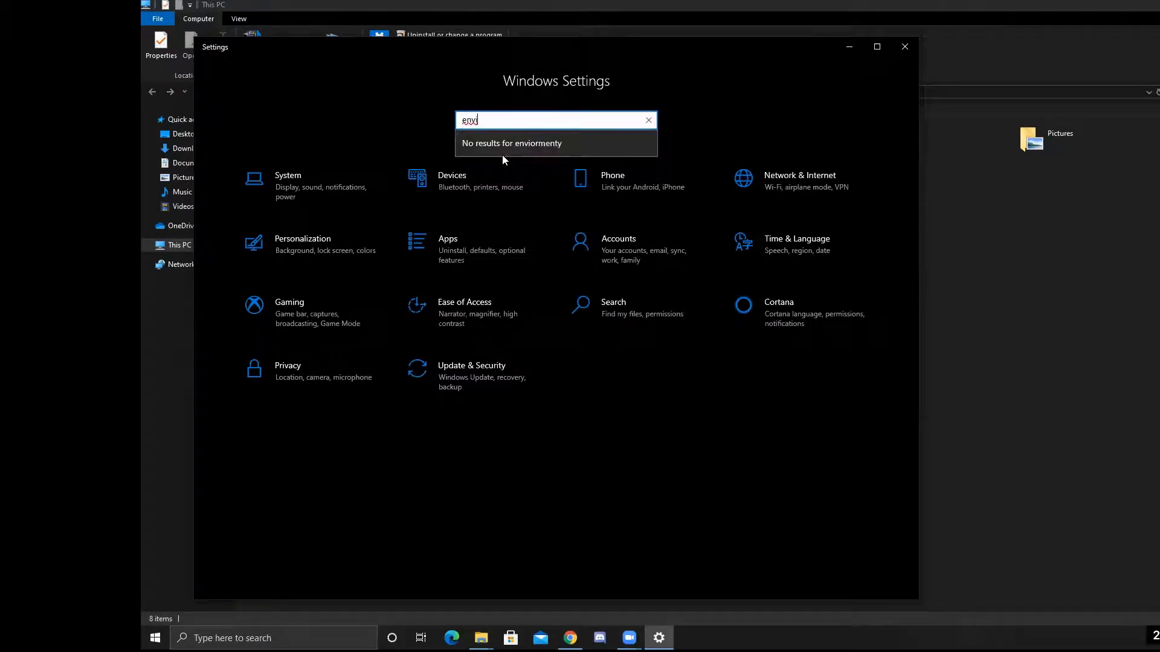
{"action": "left_click", "coordinate": [503, 143]}
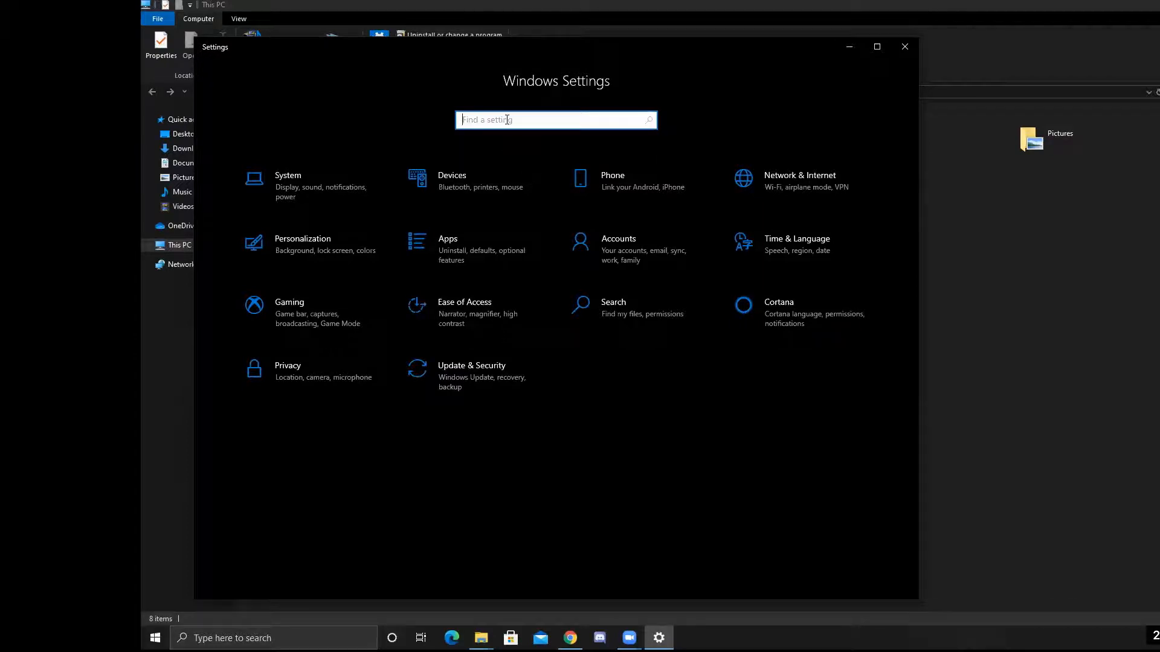
{"action": "type", "text": "envi"}
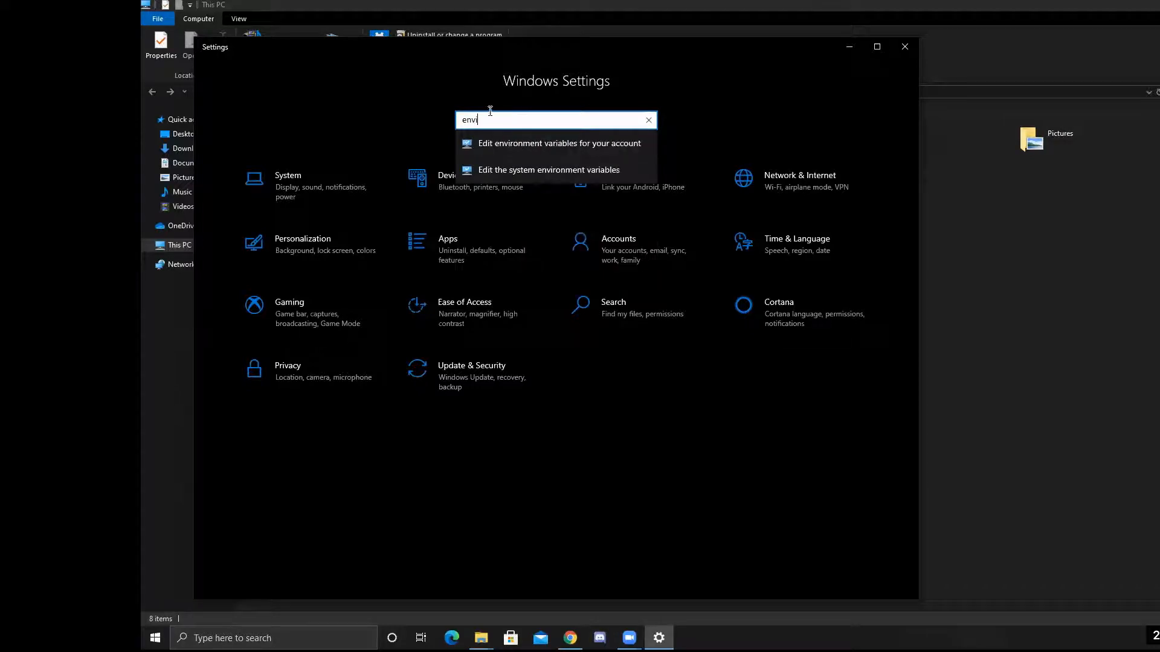
{"action": "left_click", "coordinate": [529, 140]}
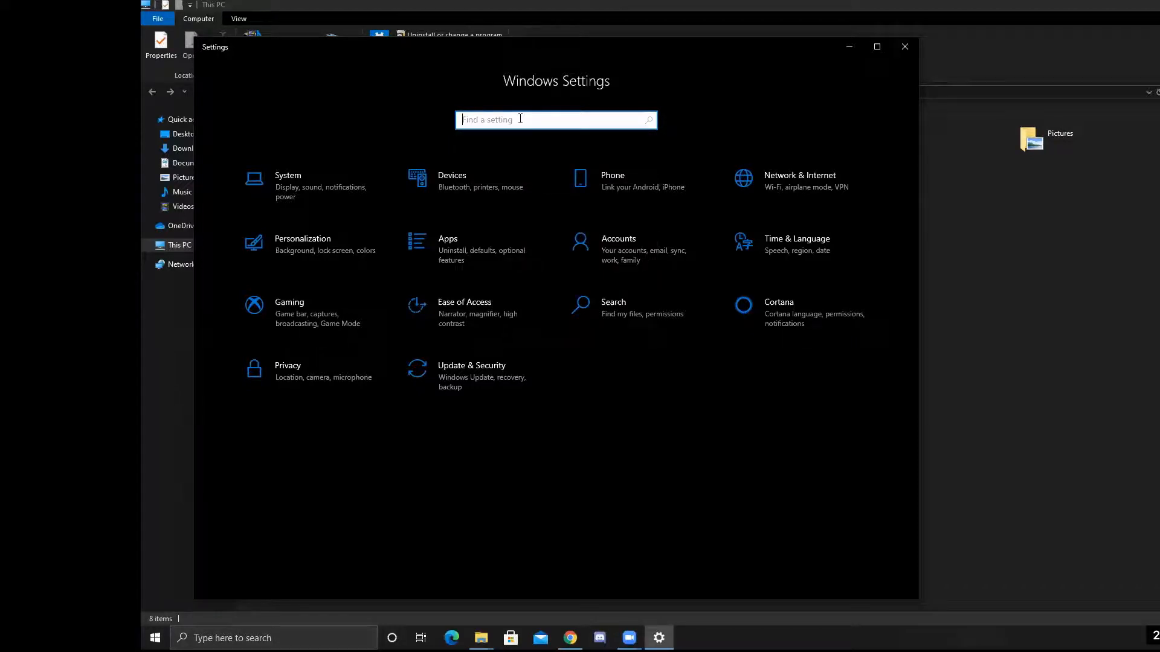
Step: Search Windows Settings for "envi", open the system environment variables entry, and bring up the Environment Variables dialog
{"action": "type", "text": "envi"}
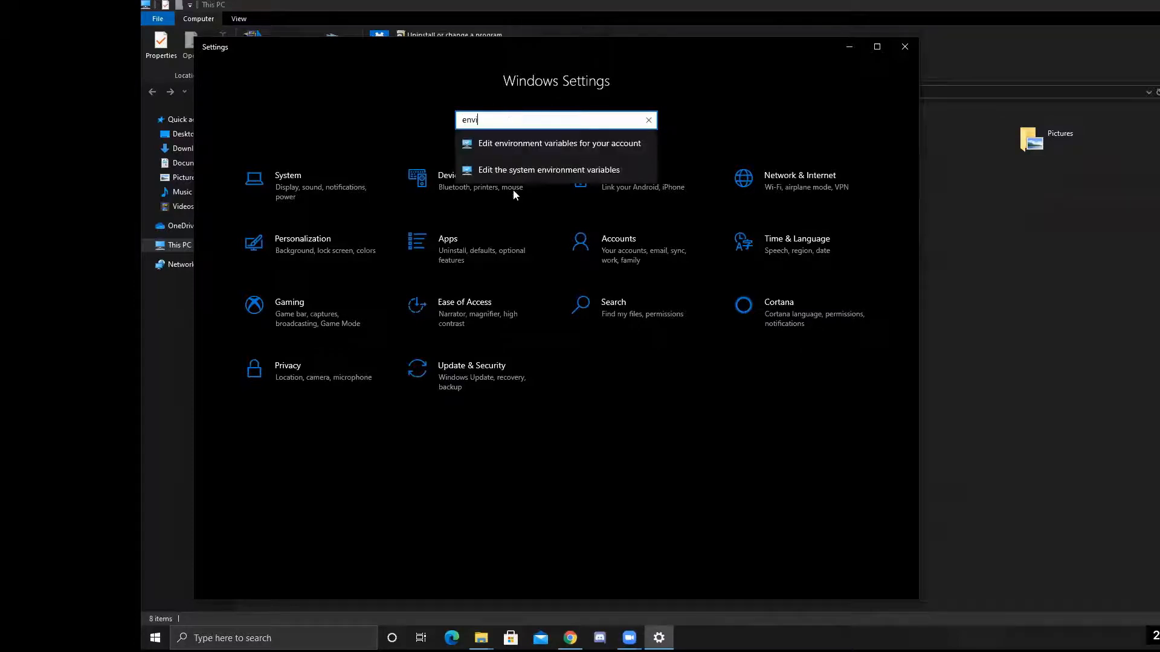
{"action": "left_click", "coordinate": [520, 171]}
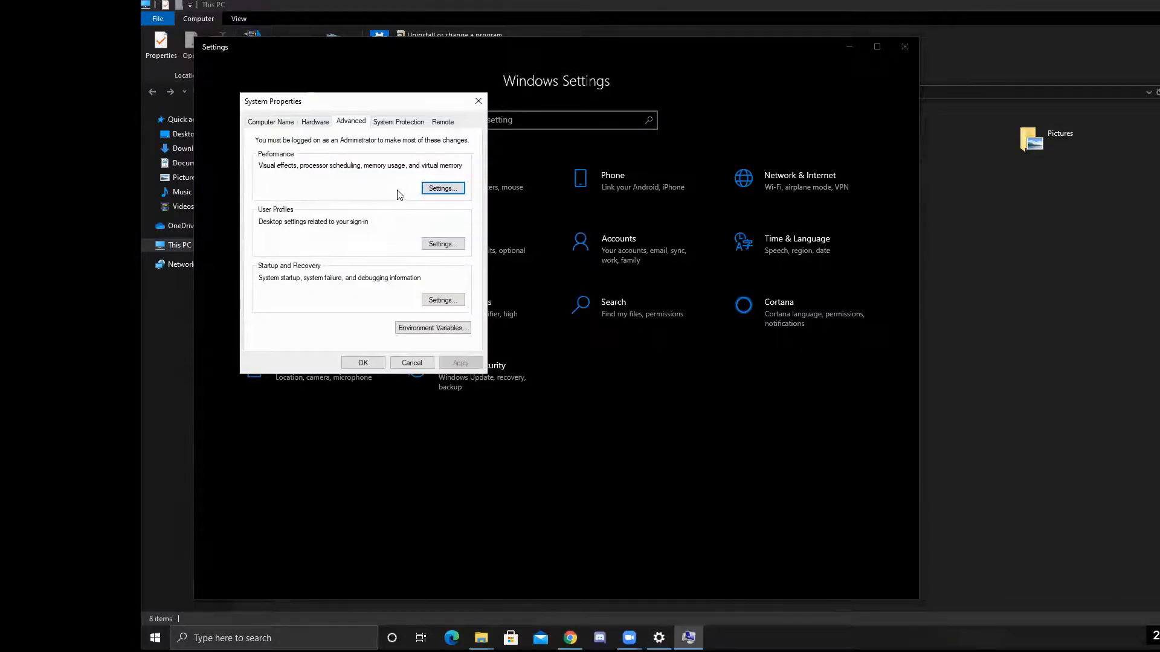
{"action": "left_click", "coordinate": [405, 329]}
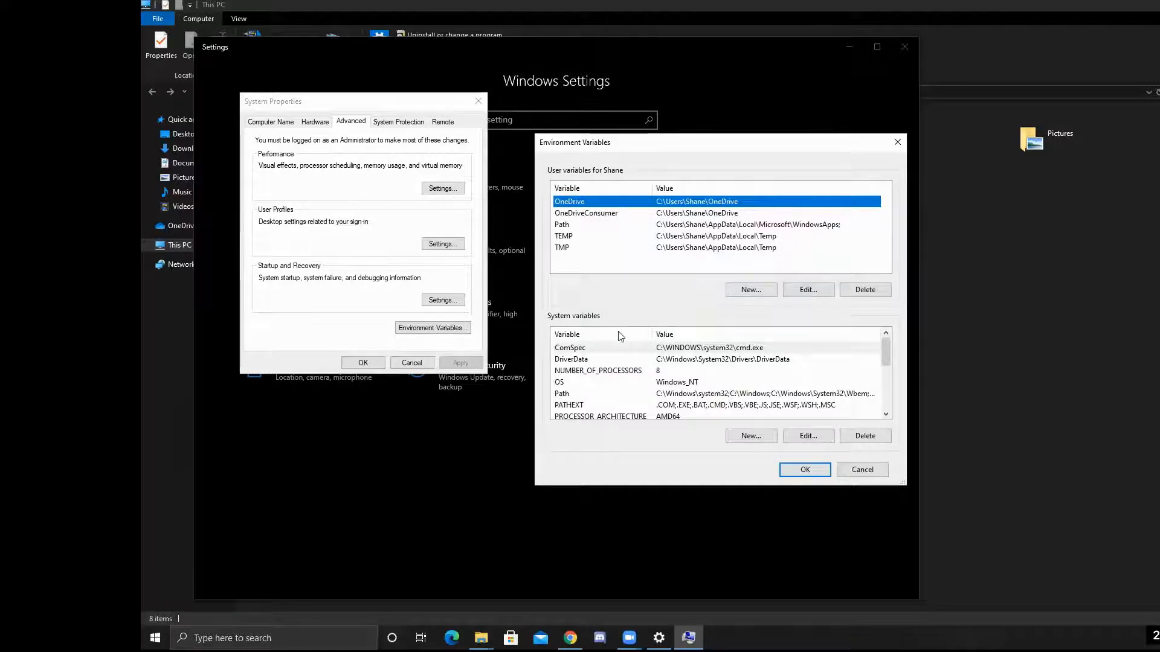
Step: Start a new system variable and name it JAVA_HOME, ready for its value to be filled in
{"action": "scroll", "coordinate": [619, 333], "scroll_direction": "down", "scroll_amount": 1}
{"action": "scroll", "coordinate": [707, 341], "scroll_direction": "down", "scroll_amount": 1}
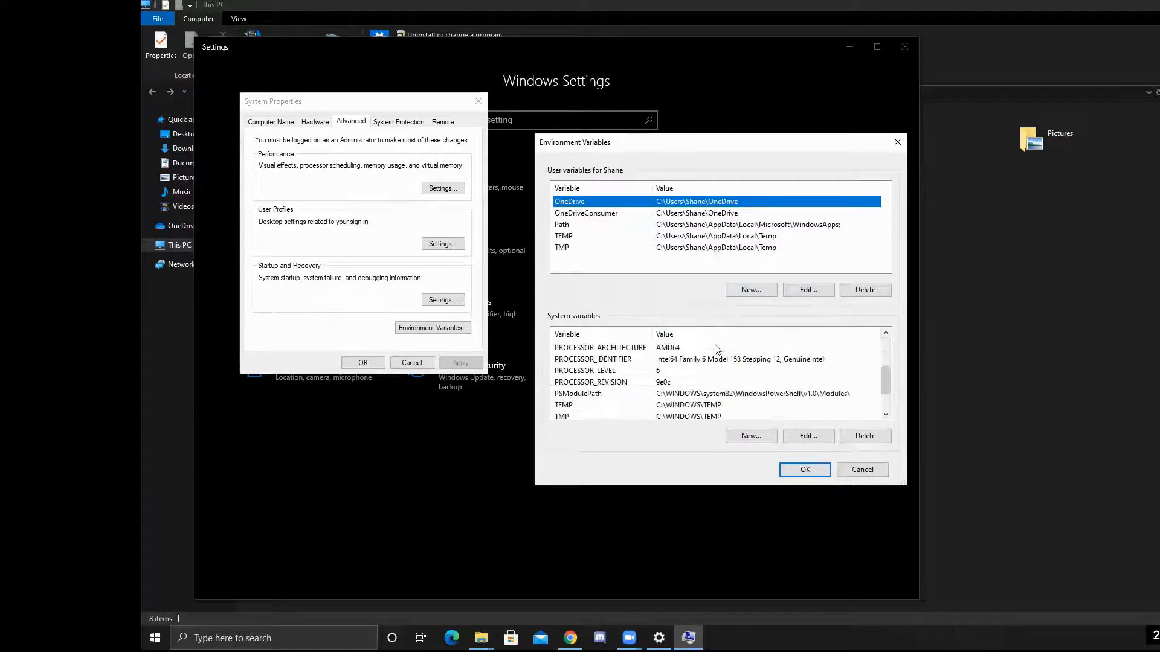
{"action": "left_click", "coordinate": [744, 437]}
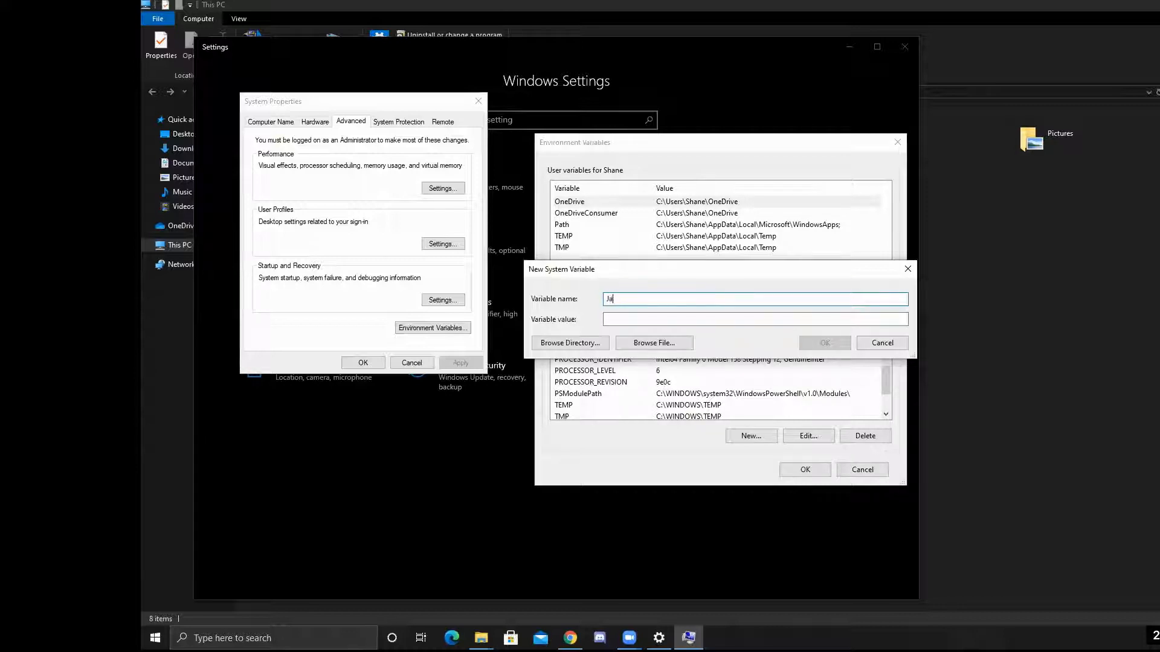
{"action": "type", "text": "Java_home"}
{"action": "key", "text": "BackSpace"}
{"action": "key", "text": "BackSpace"}
{"action": "key", "text": "BackSpace"}
{"action": "key", "text": "BackSpace"}
{"action": "key", "text": "BackSpace"}
{"action": "key", "text": "BackSpace"}
{"action": "key", "text": "BackSpace"}
{"action": "key", "text": "BackSpace"}
{"action": "type", "text": "AVA_HOME"}
{"action": "left_click", "coordinate": [632, 319]}
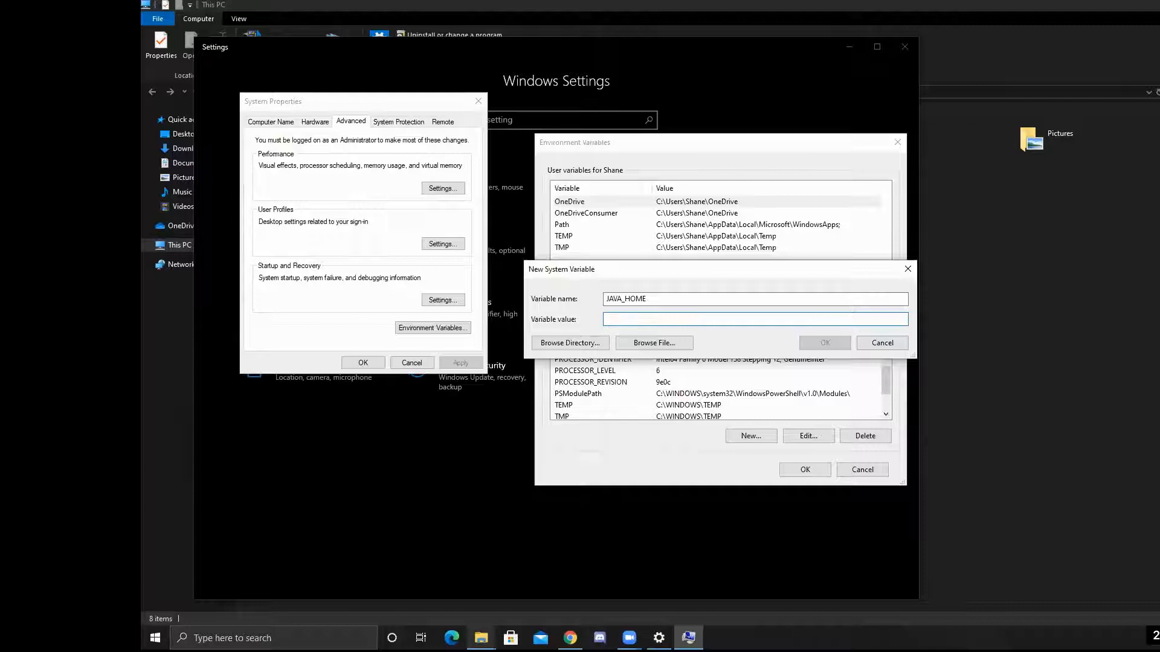
Step: Switch to the open File Explorer window showing the jdk-14.0.2 folder inside the downloaded OpenJDK archive
{"action": "mouse_move", "coordinate": [481, 638]}
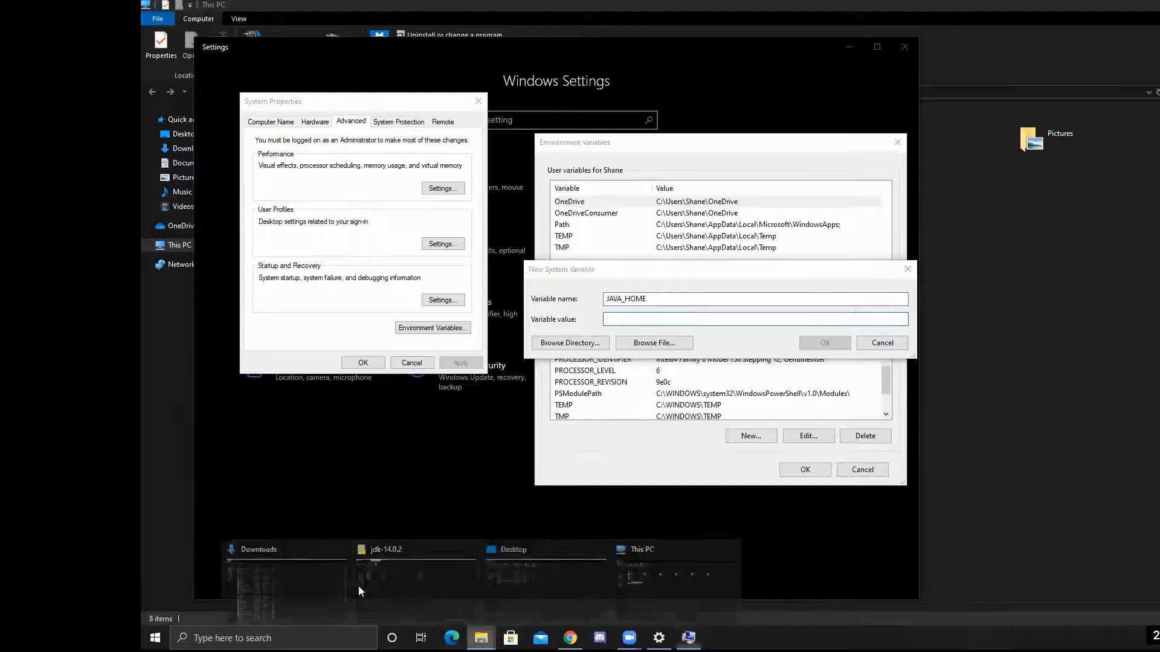
{"action": "left_click", "coordinate": [291, 556]}
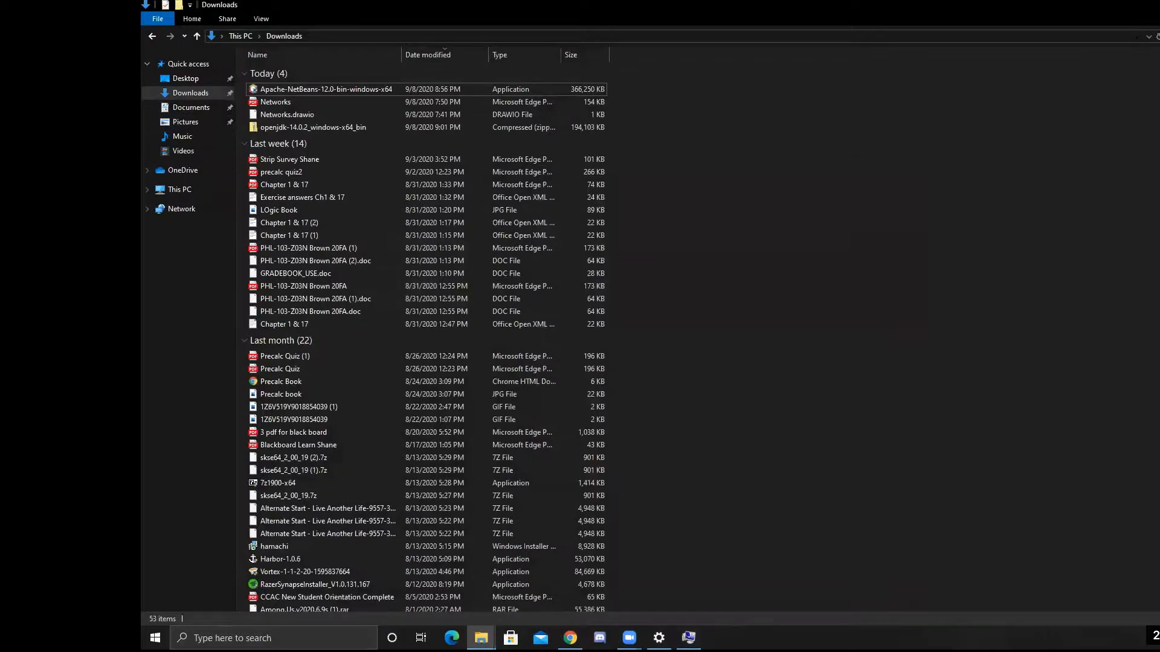
{"action": "mouse_move", "coordinate": [480, 637]}
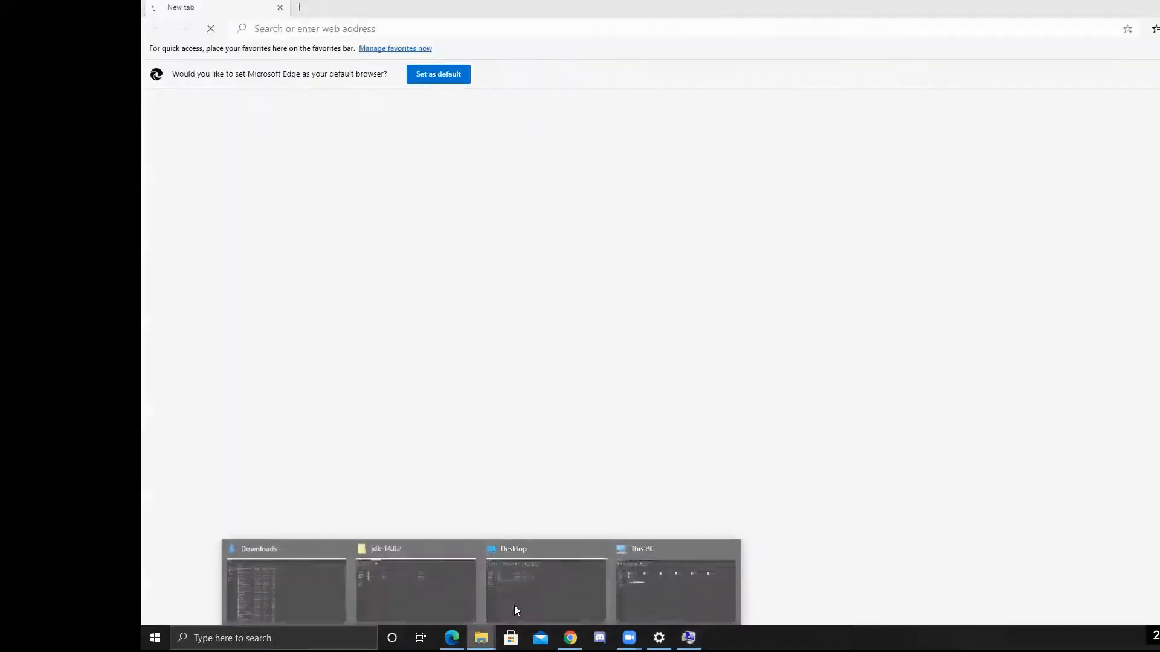
{"action": "left_click", "coordinate": [432, 552]}
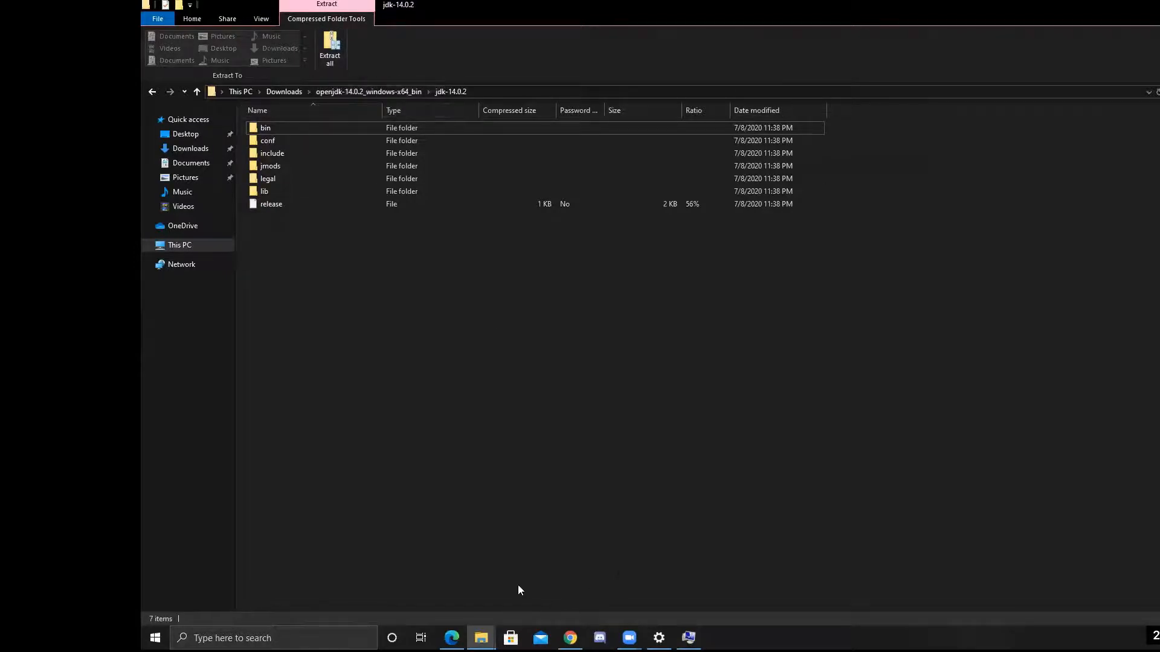
{"action": "mouse_move", "coordinate": [481, 638]}
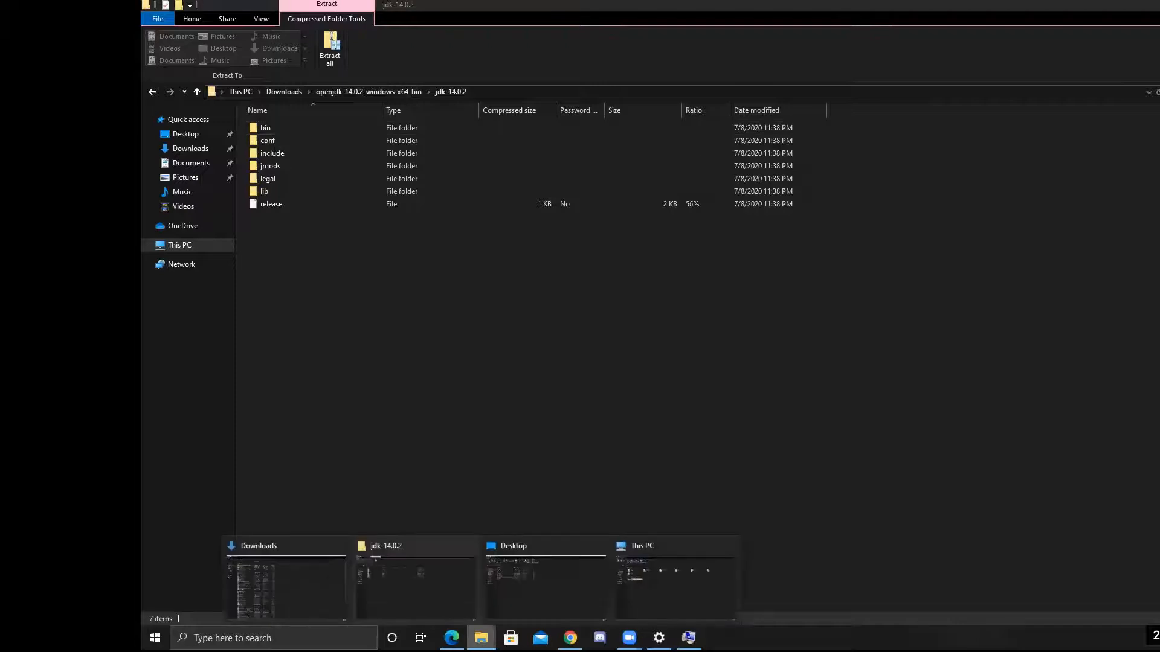
{"action": "left_click", "coordinate": [433, 587]}
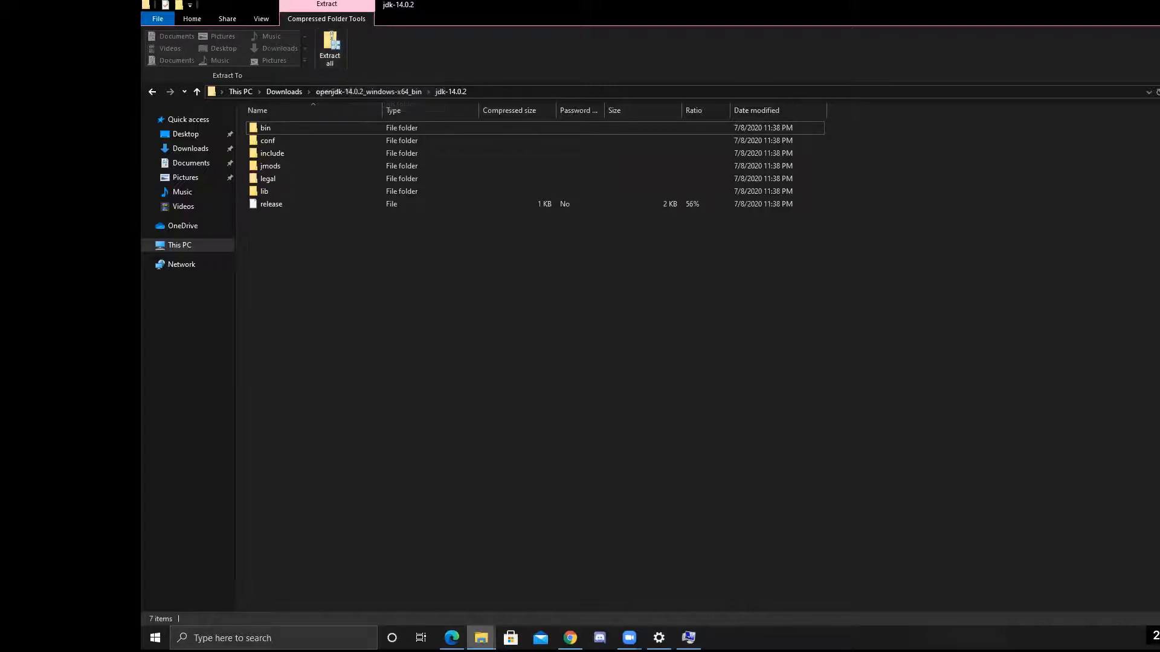
{"action": "mouse_move", "coordinate": [481, 637]}
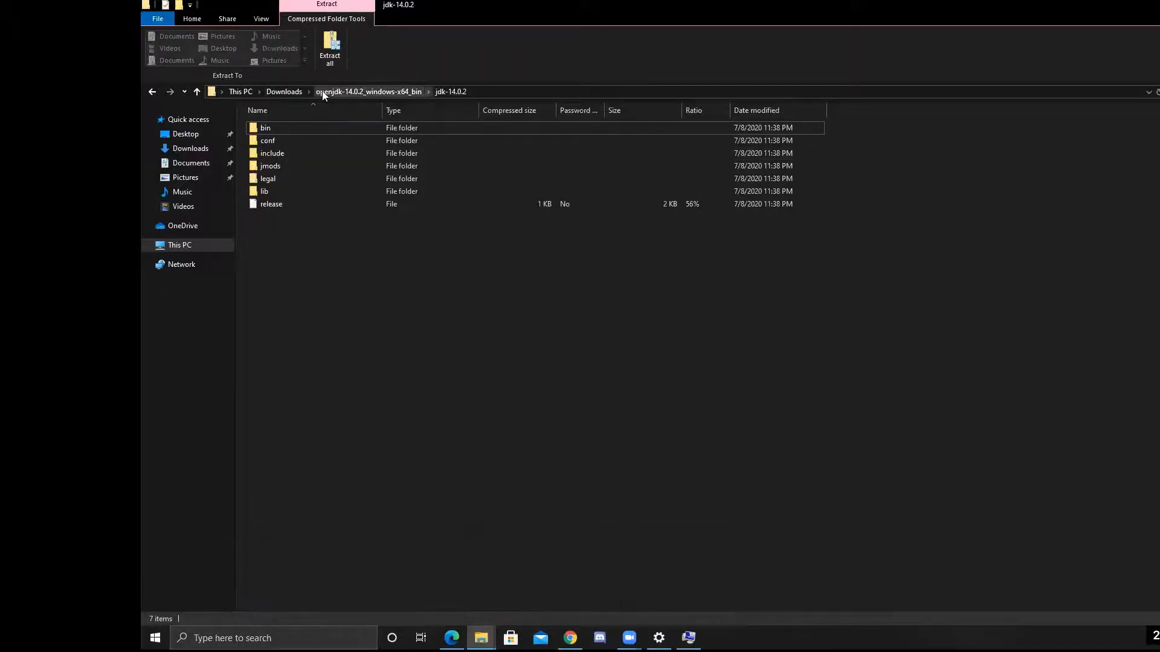
Step: Browse to C:\Program Files\Java\jdk-14.0.2 on the local disk and copy the folder's full path
{"action": "left_click", "coordinate": [202, 244]}
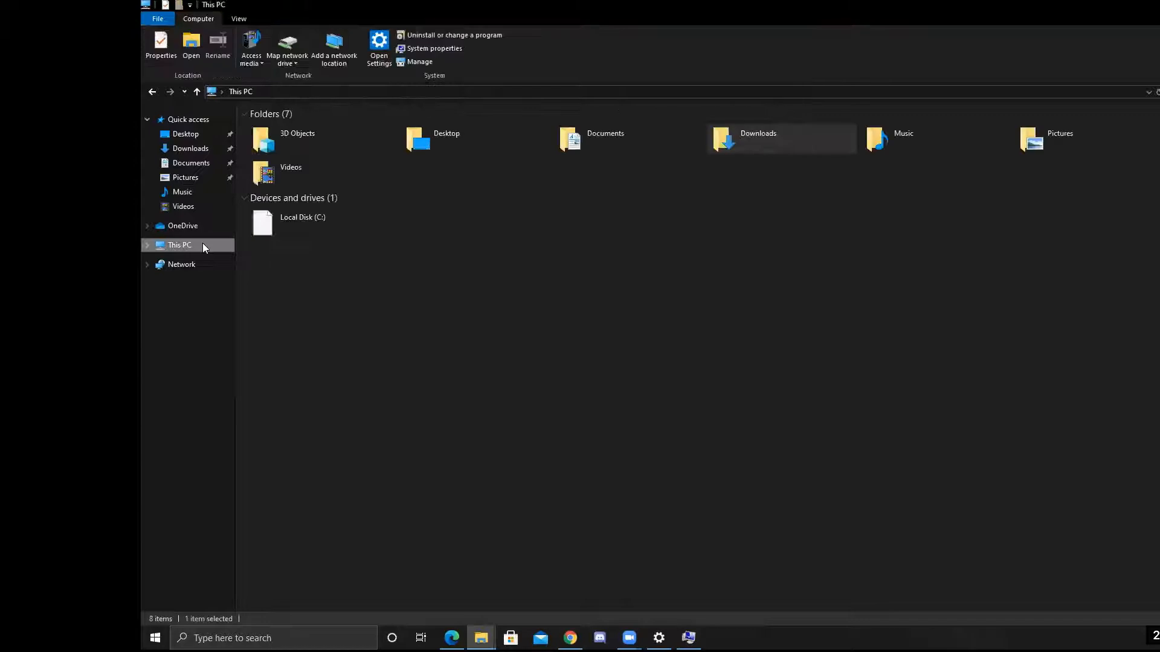
{"action": "left_click", "coordinate": [361, 224]}
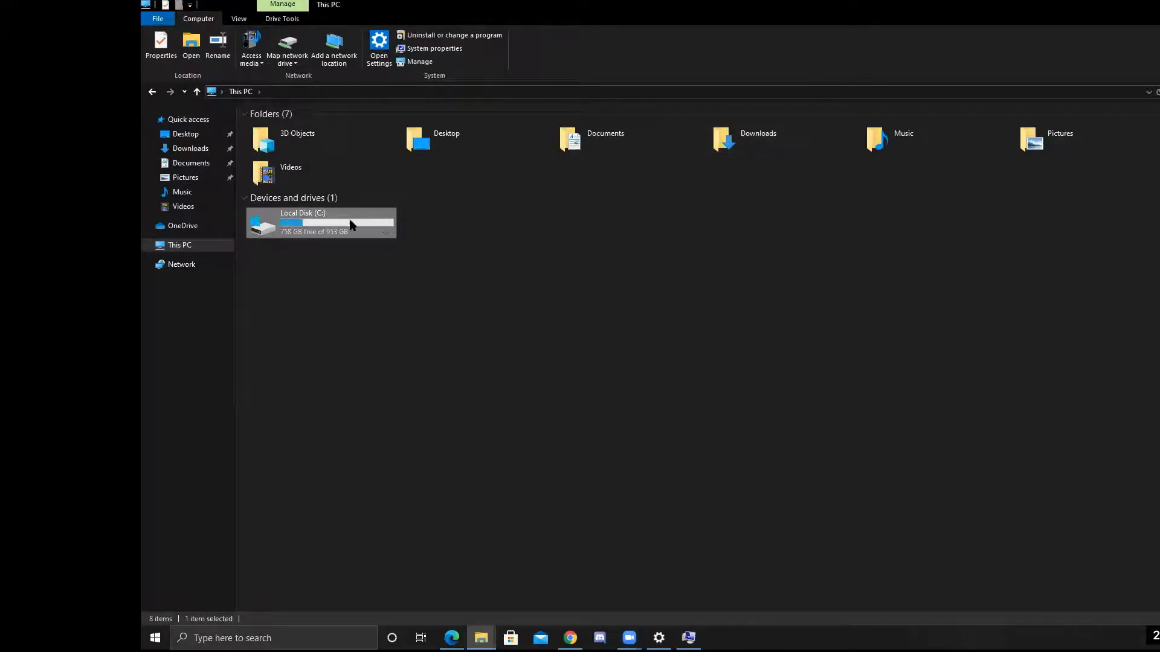
{"action": "double_click", "coordinate": [352, 225]}
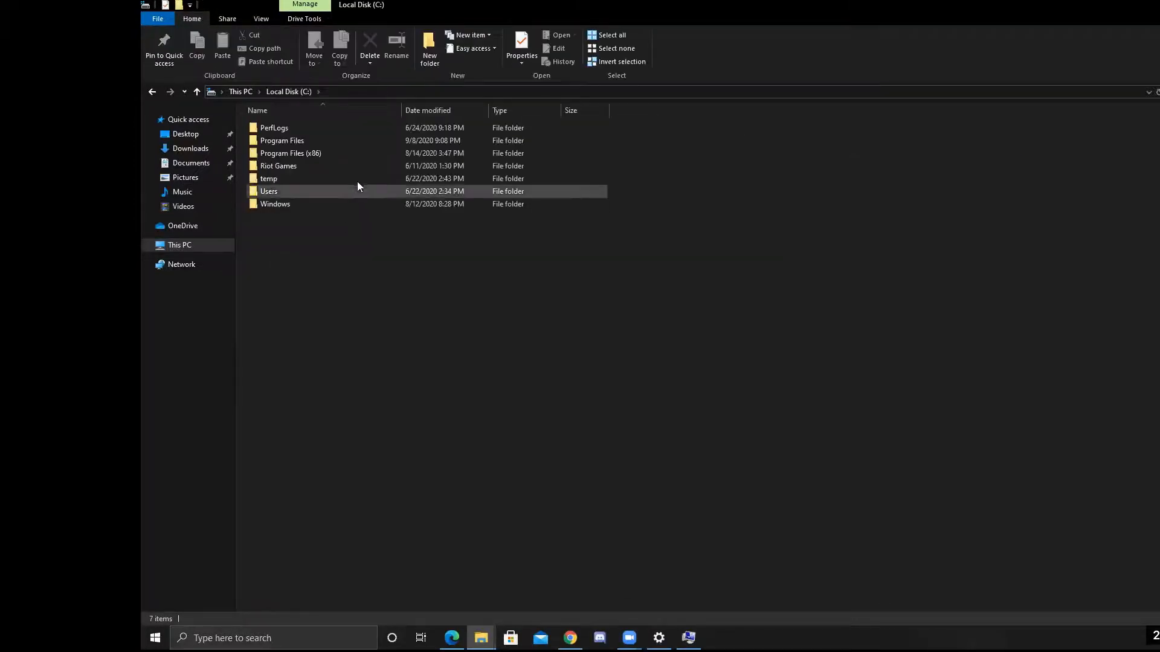
{"action": "double_click", "coordinate": [333, 142]}
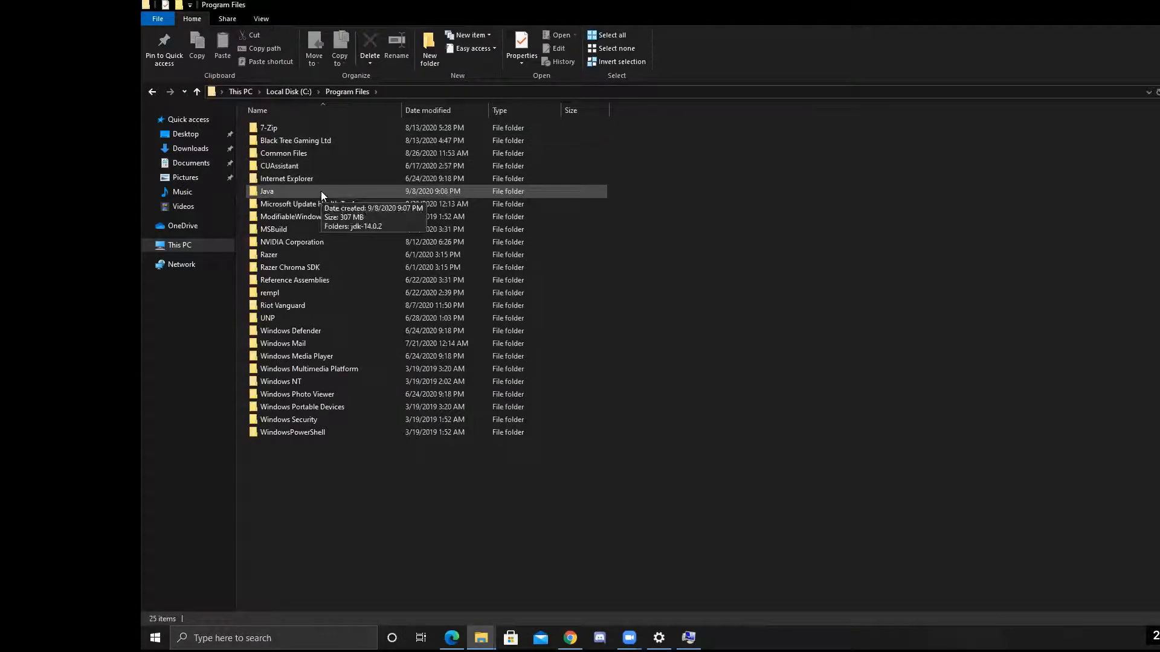
{"action": "double_click", "coordinate": [321, 191]}
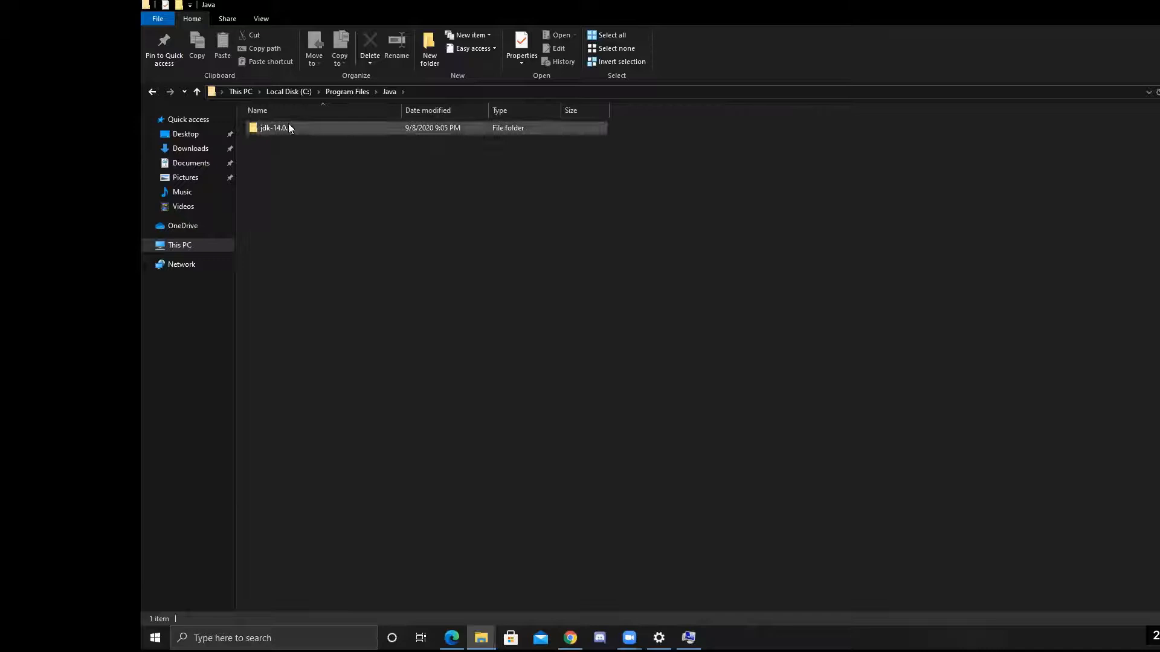
{"action": "double_click", "coordinate": [277, 131]}
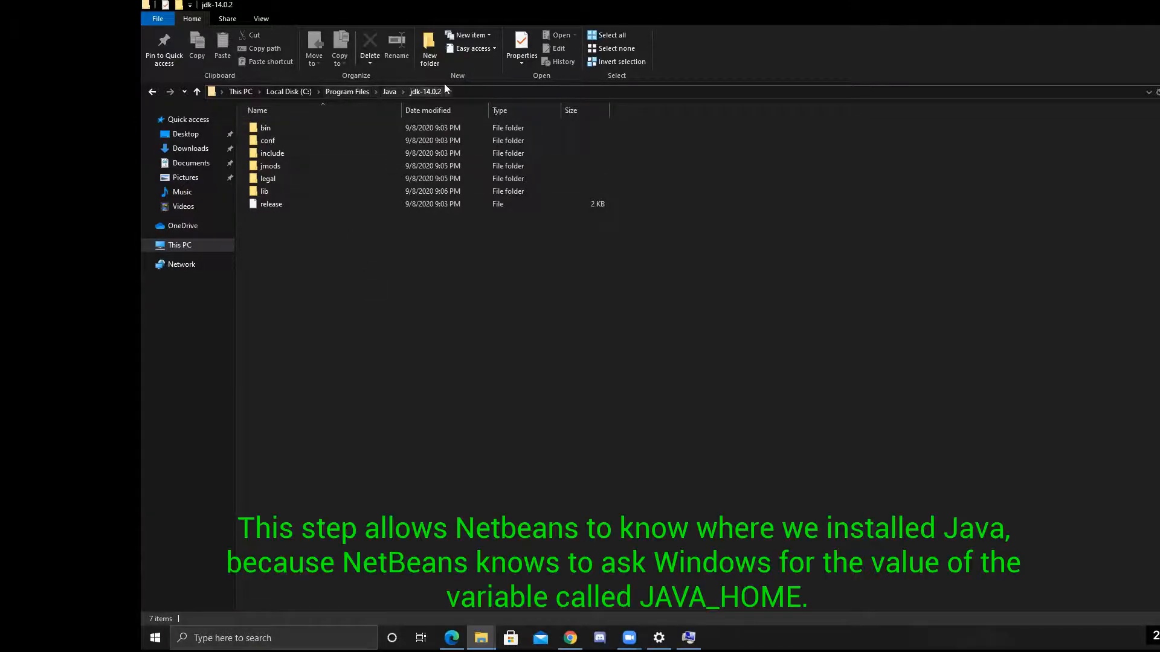
{"action": "left_click", "coordinate": [464, 90]}
{"action": "key", "text": "ctrl+c"}
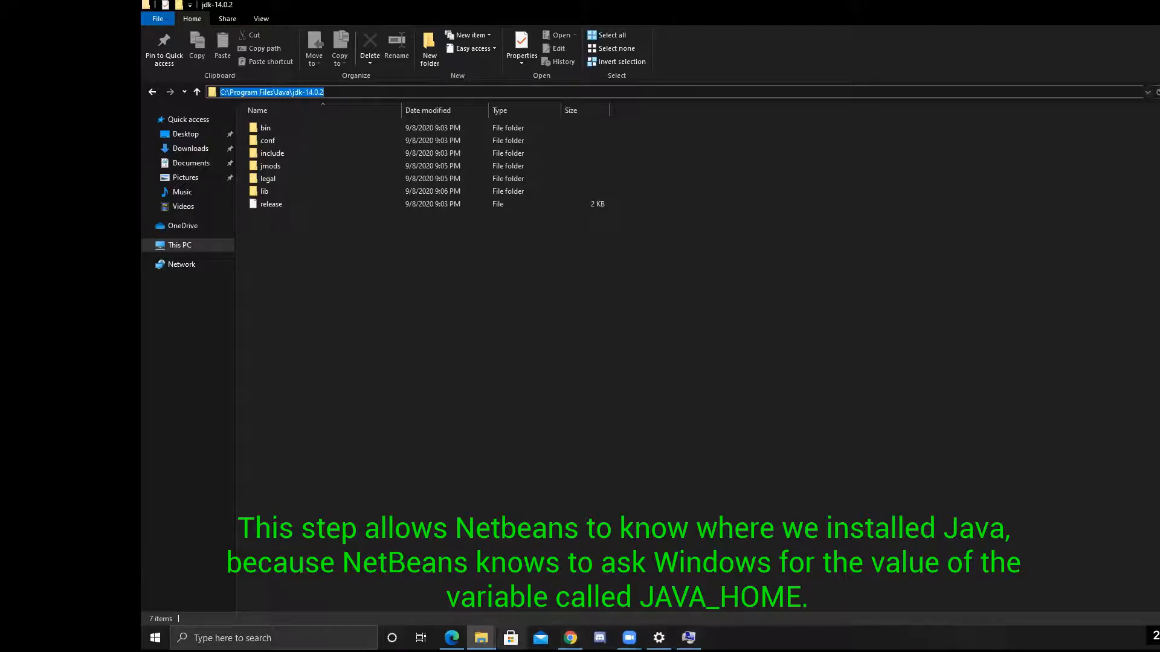
Step: Paste C:\Program Files\Java\jdk-14.0.2 as the value of the JAVA_HOME system variable and save the new variable
{"action": "left_click", "coordinate": [481, 638]}
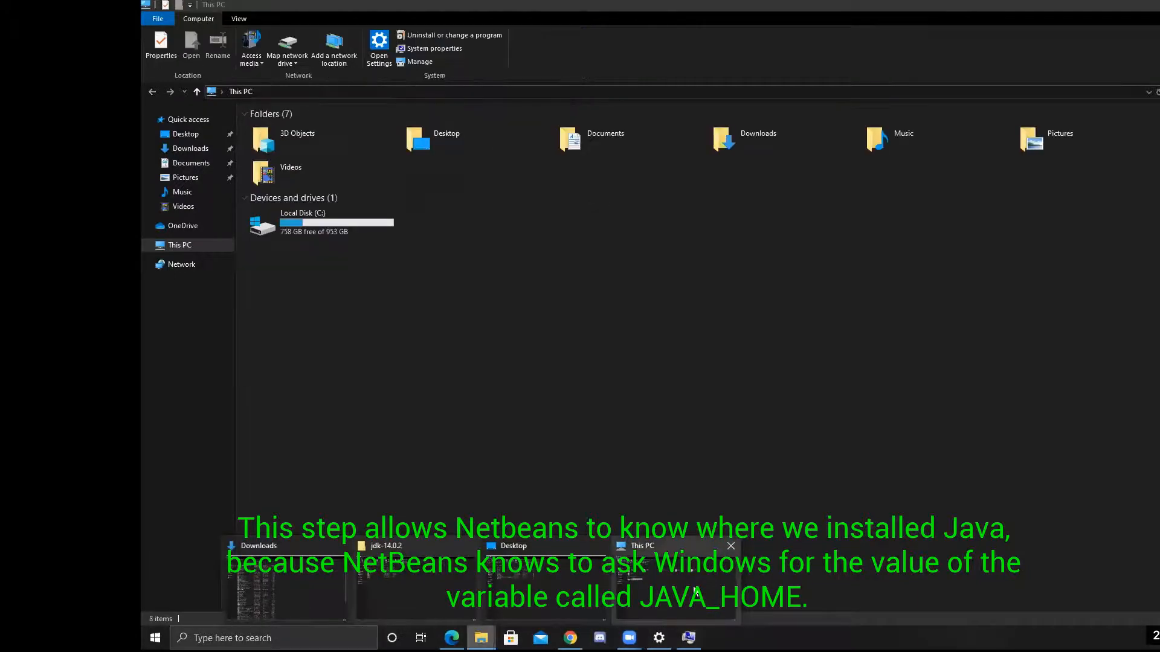
{"action": "left_click", "coordinate": [659, 637]}
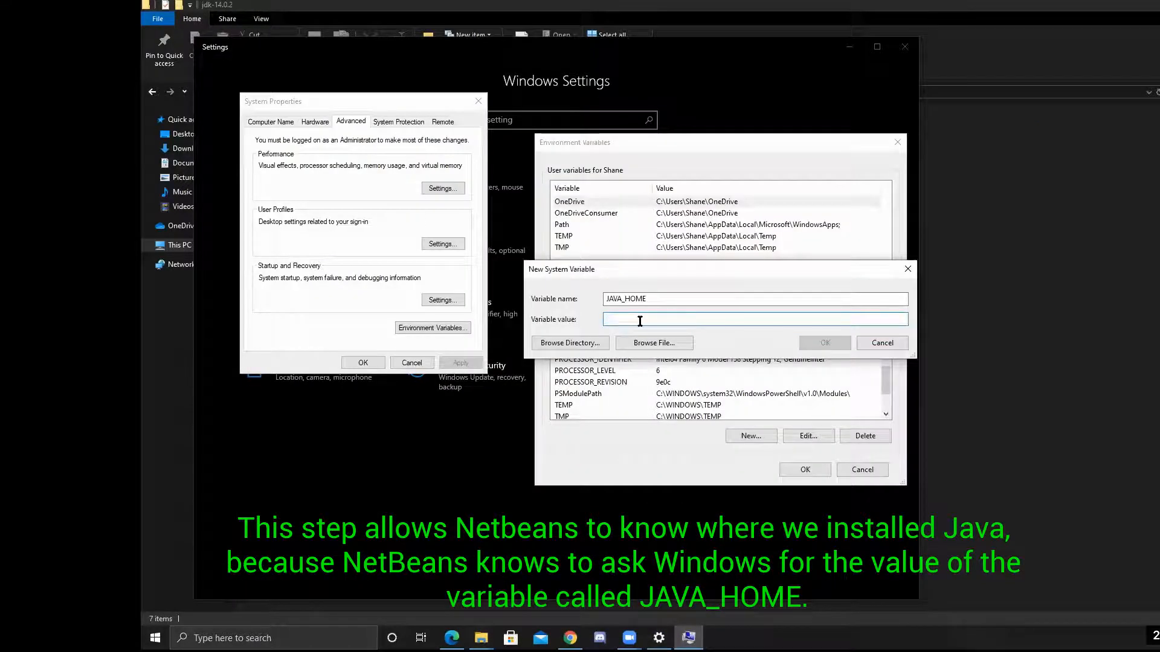
{"action": "key", "text": "ctrl+v"}
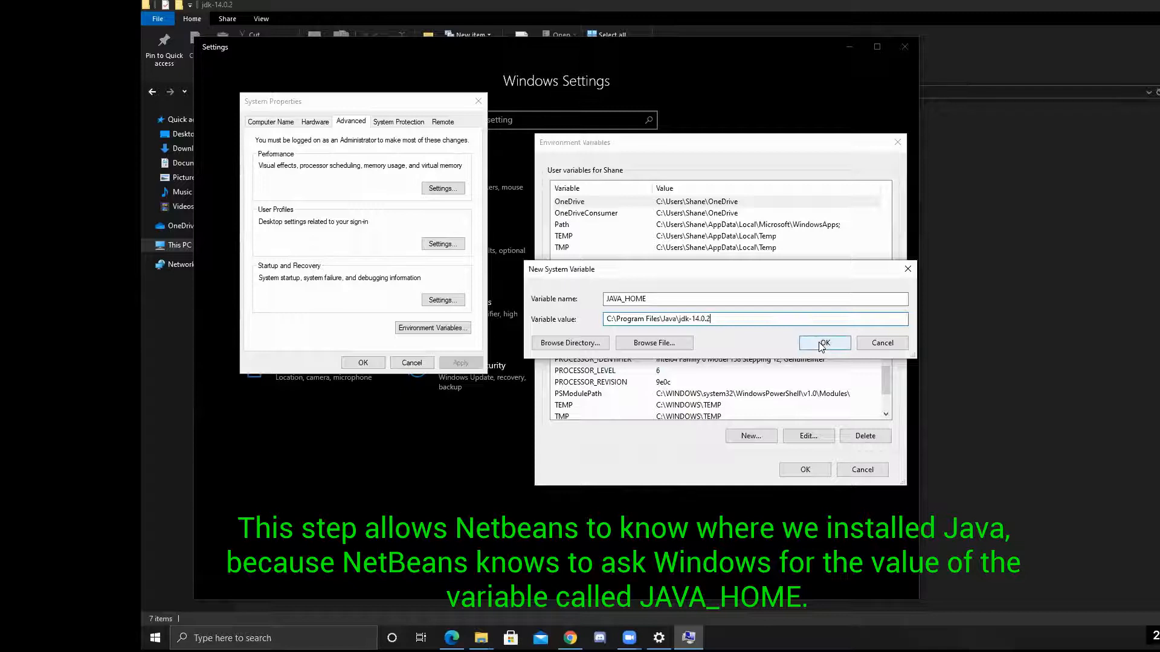
{"action": "left_click", "coordinate": [823, 343]}
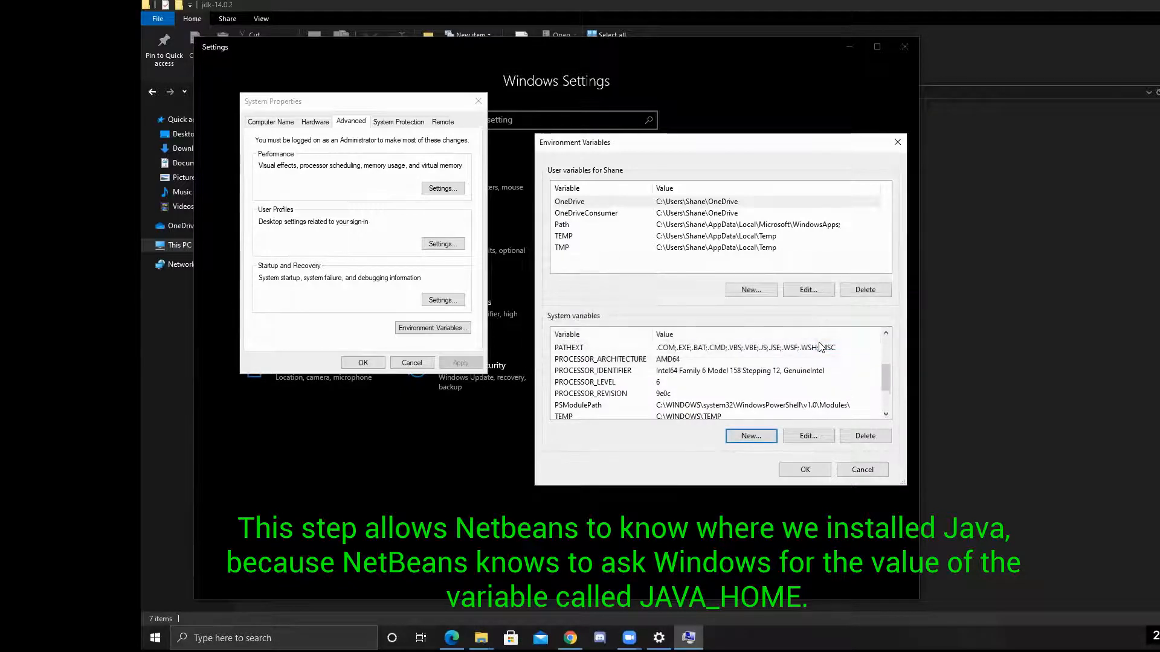
Step: Confirm the environment variable changes and close System Properties and Windows Settings
{"action": "scroll", "coordinate": [809, 366], "scroll_direction": "down", "scroll_amount": 1}
{"action": "scroll", "coordinate": [809, 367], "scroll_direction": "up", "scroll_amount": 3}
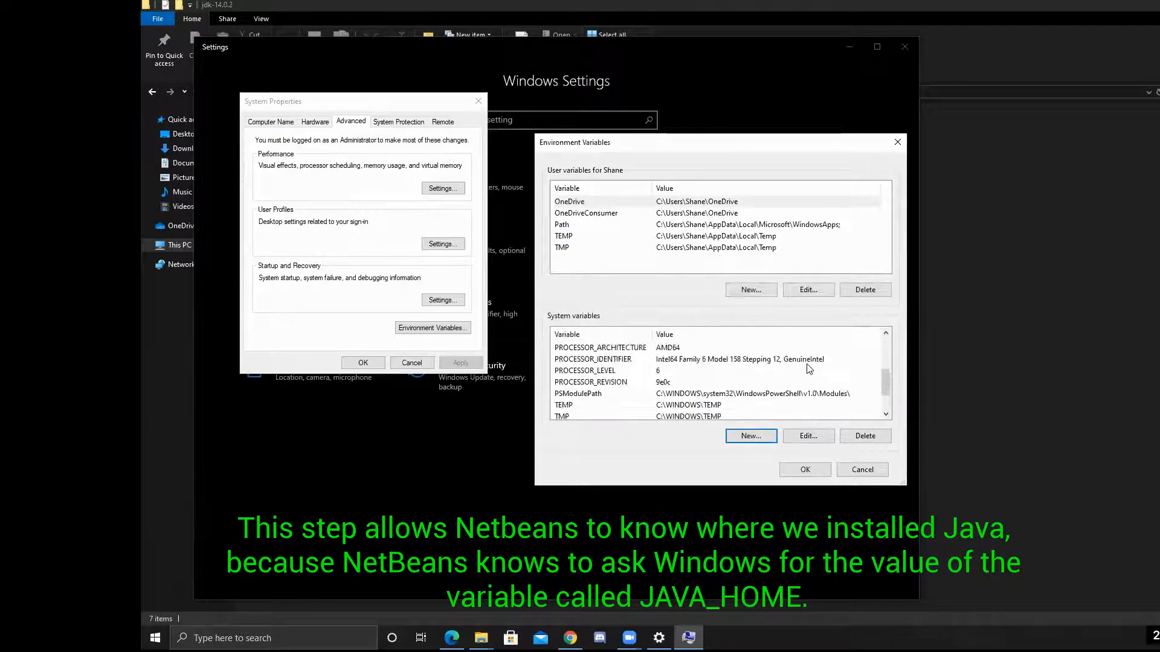
{"action": "scroll", "coordinate": [810, 369], "scroll_direction": "down", "scroll_amount": 3}
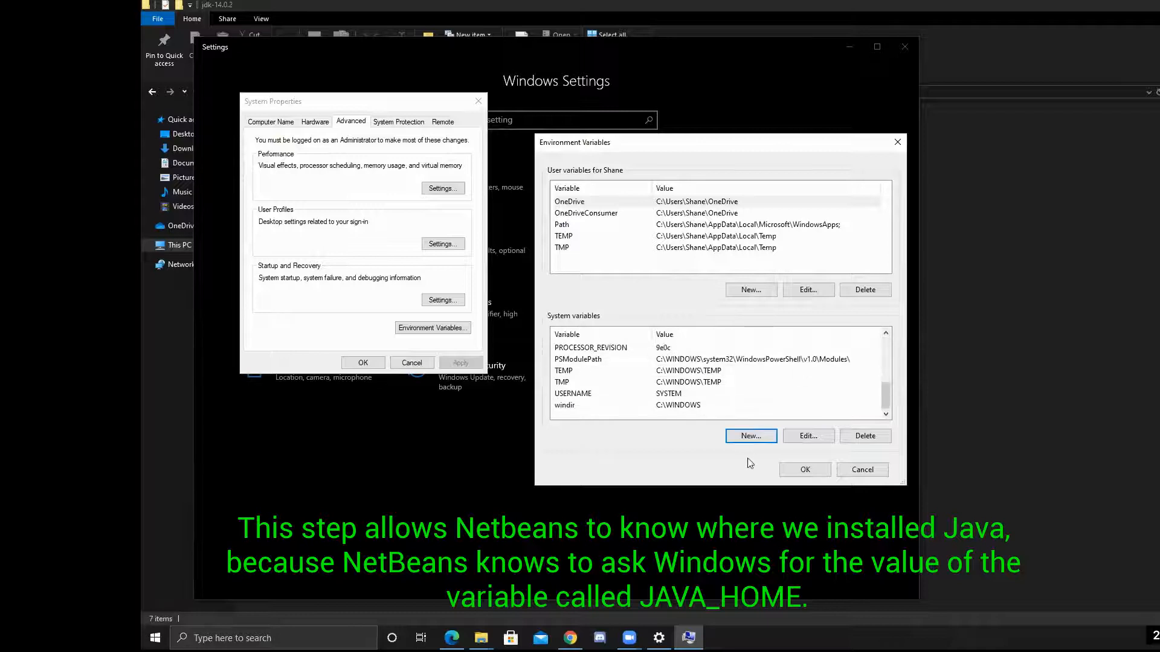
{"action": "left_click", "coordinate": [796, 470]}
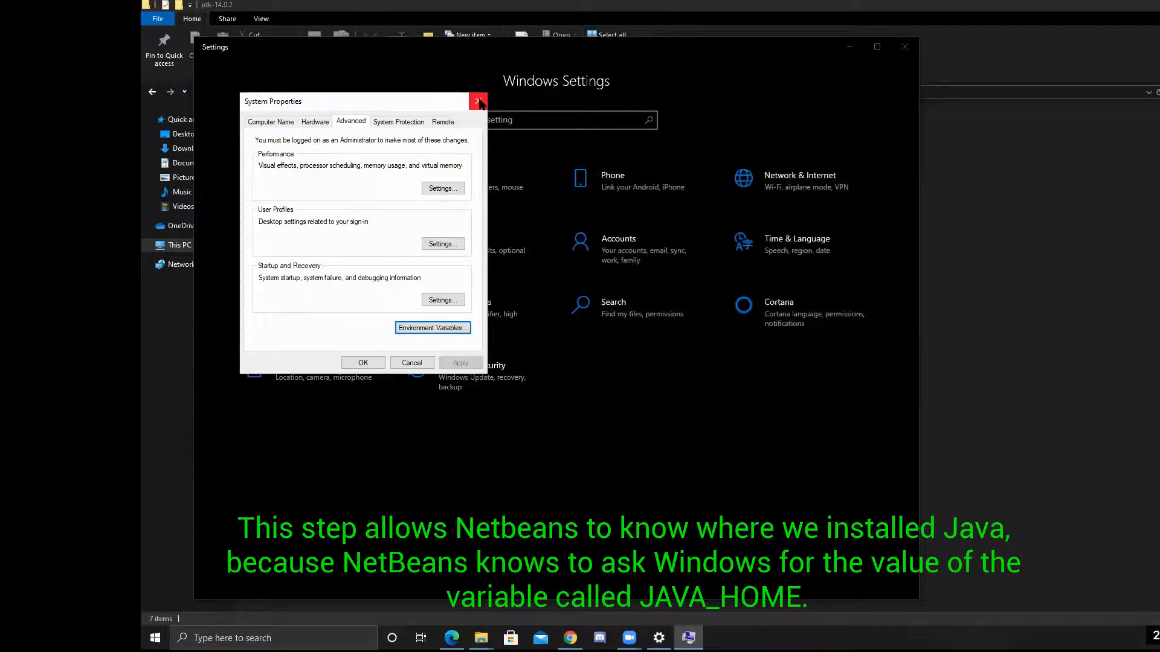
{"action": "left_click", "coordinate": [477, 102]}
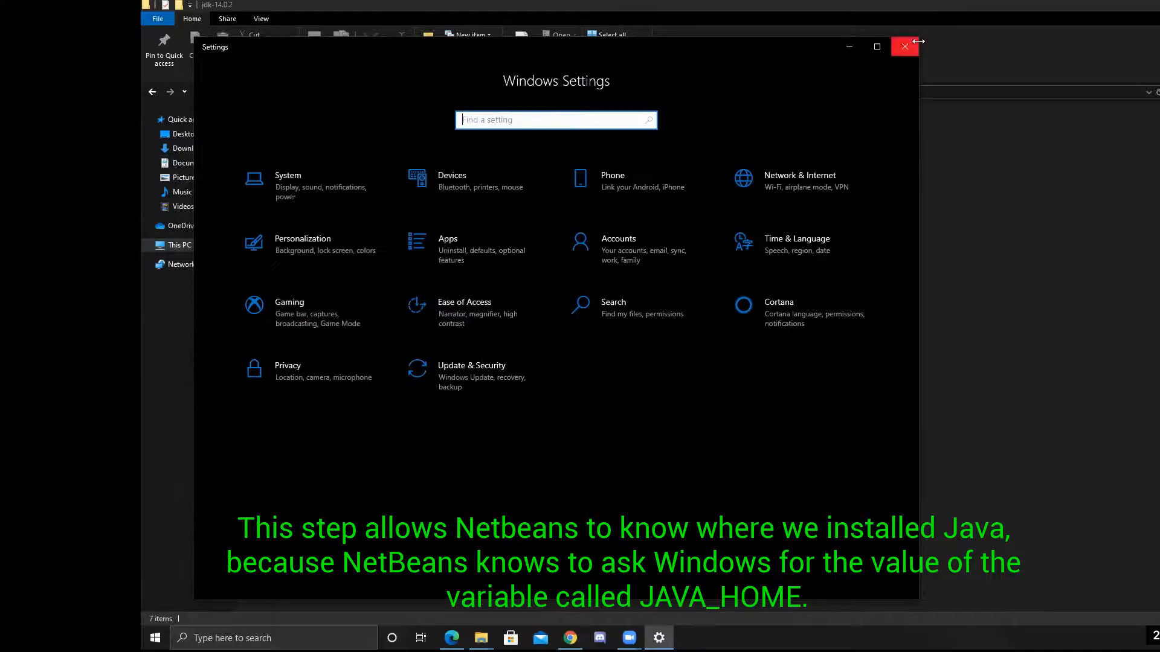
{"action": "left_click", "coordinate": [905, 47]}
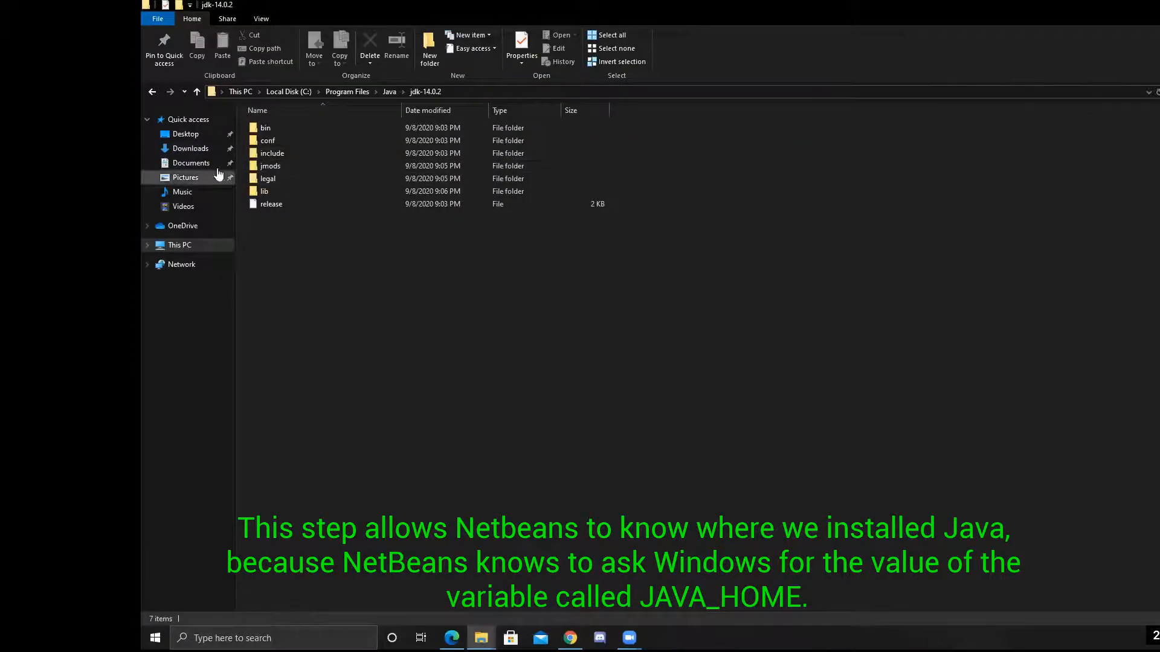
Step: Run the Apache-NetBeans-12.0-bin-windows-x64 installer from the Downloads folder and allow it to start
{"action": "left_click", "coordinate": [194, 151]}
{"action": "double_click", "coordinate": [328, 157]}
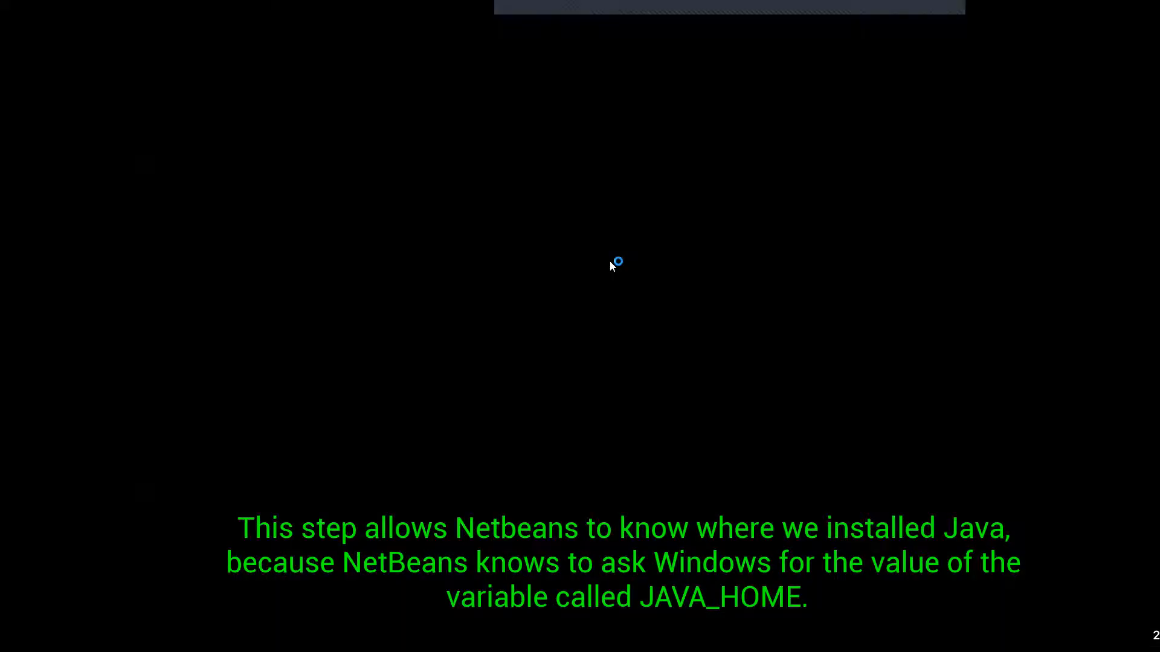
{"action": "left_click", "coordinate": [639, 402]}
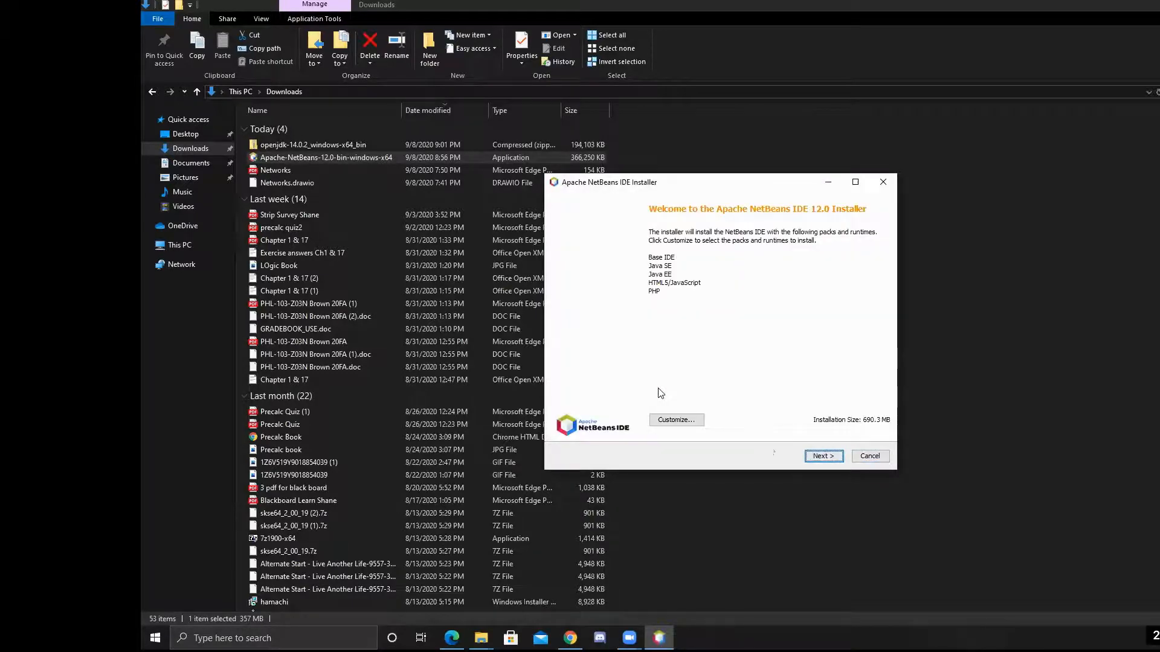
Step: Accept the license and install Apache NetBeans IDE 12.0 to C:\Program Files\NetBeans-12.0 with the jdk-14.0.2 JDK, keeping update checks enabled
{"action": "left_click", "coordinate": [821, 456]}
{"action": "left_click", "coordinate": [589, 430]}
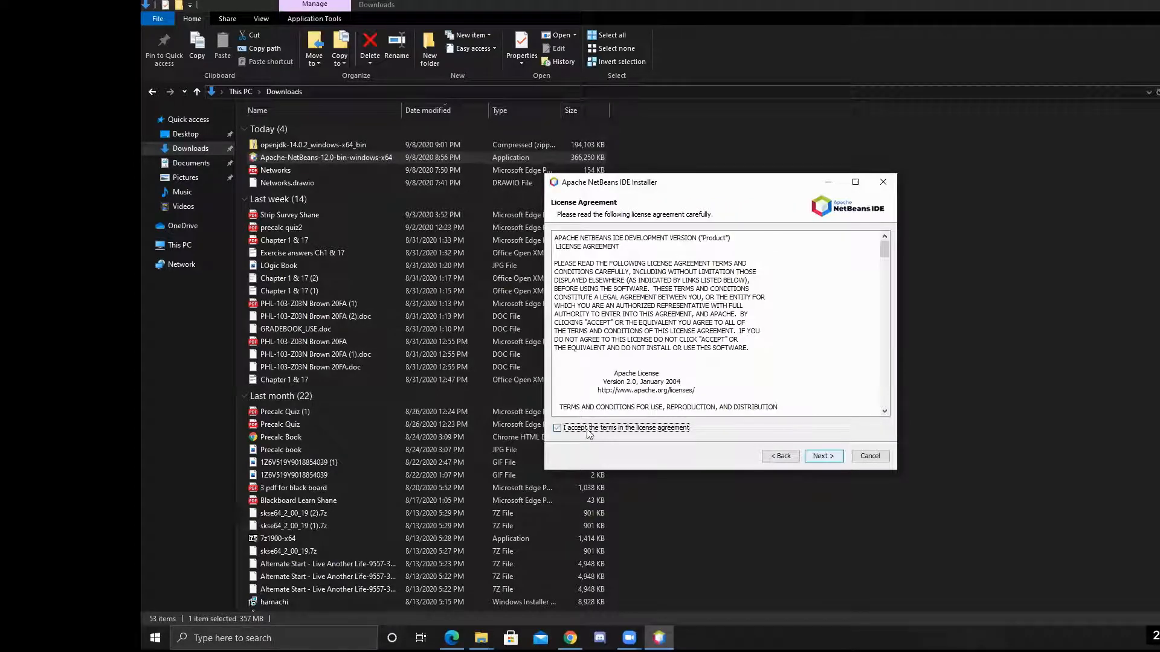
{"action": "left_click", "coordinate": [826, 457]}
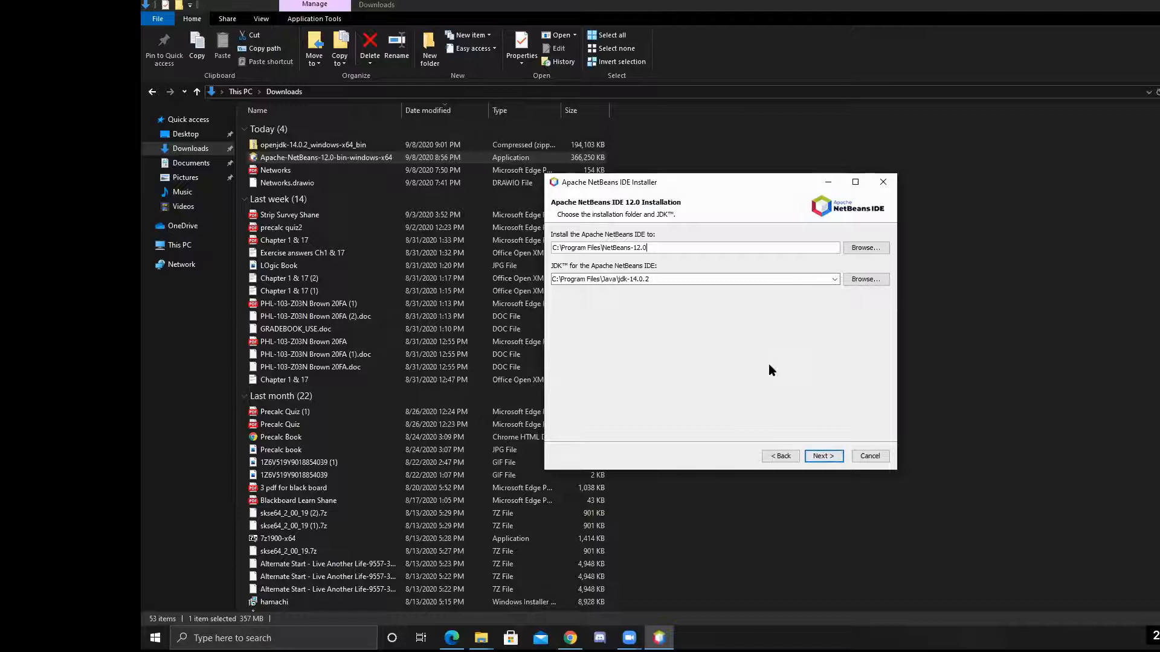
{"action": "left_click", "coordinate": [814, 457]}
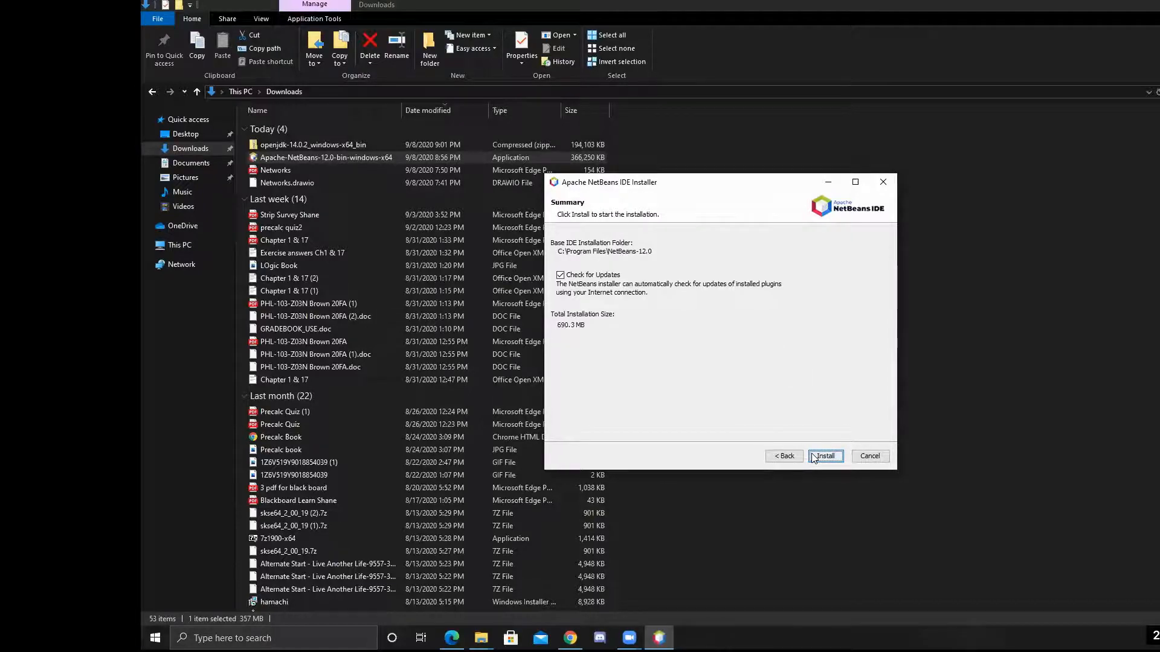
{"action": "left_click", "coordinate": [814, 458]}
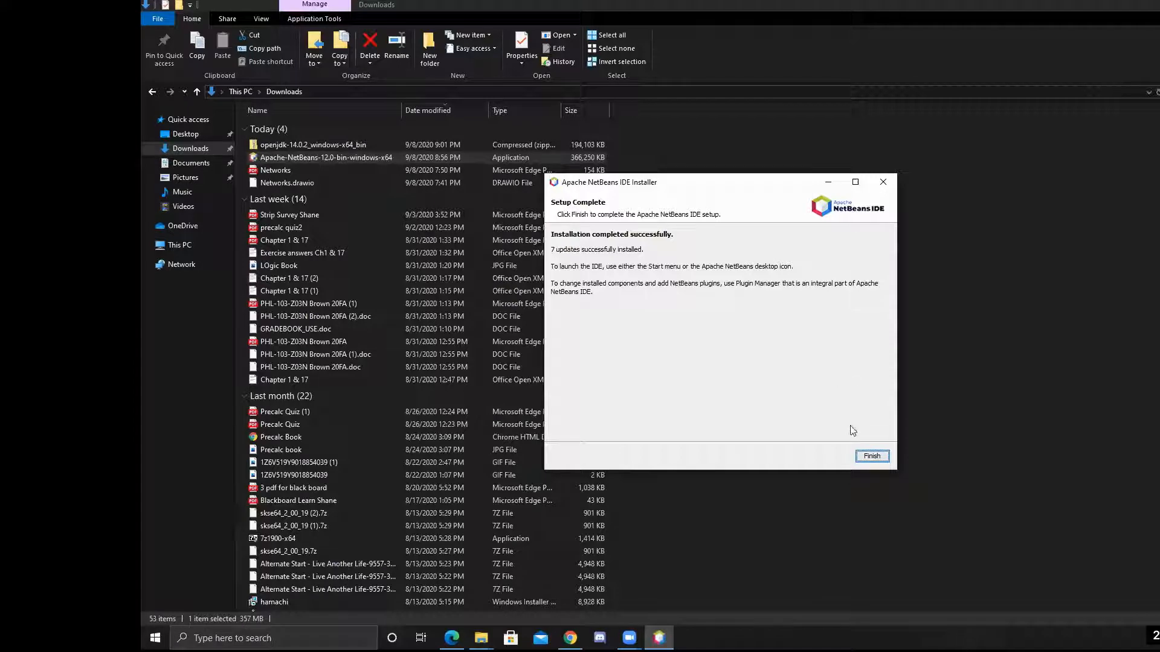
{"action": "left_click", "coordinate": [871, 456]}
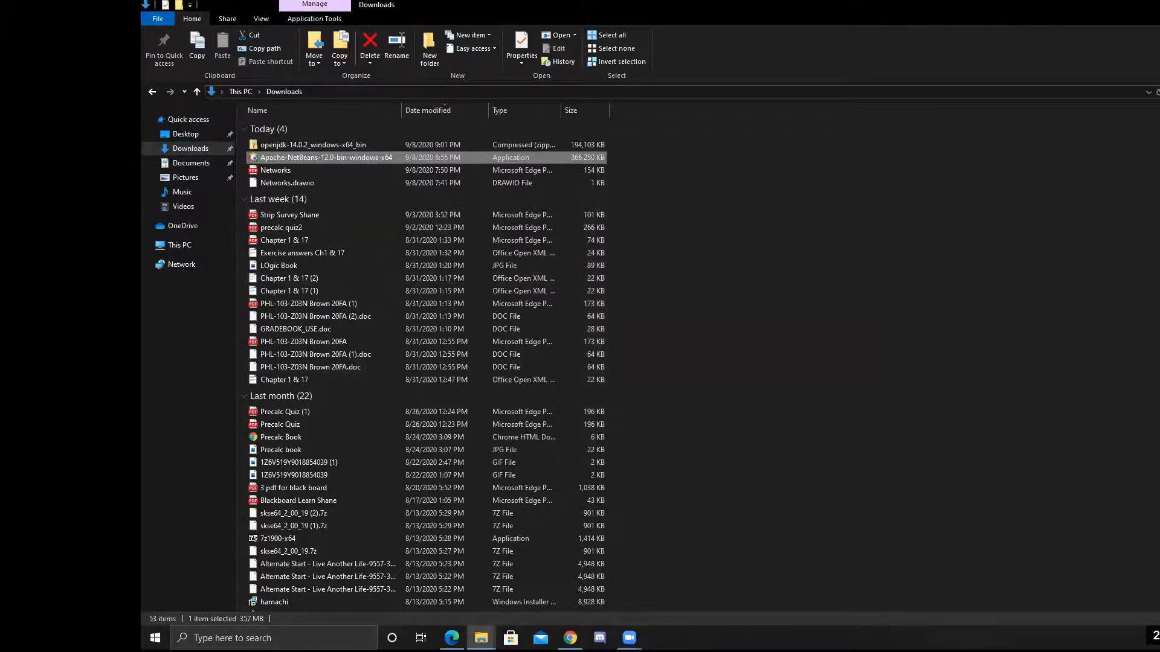
Step: Clear the open windows off the desktop and close the leftover Environment Variables dialog
{"action": "left_click", "coordinate": [452, 638]}
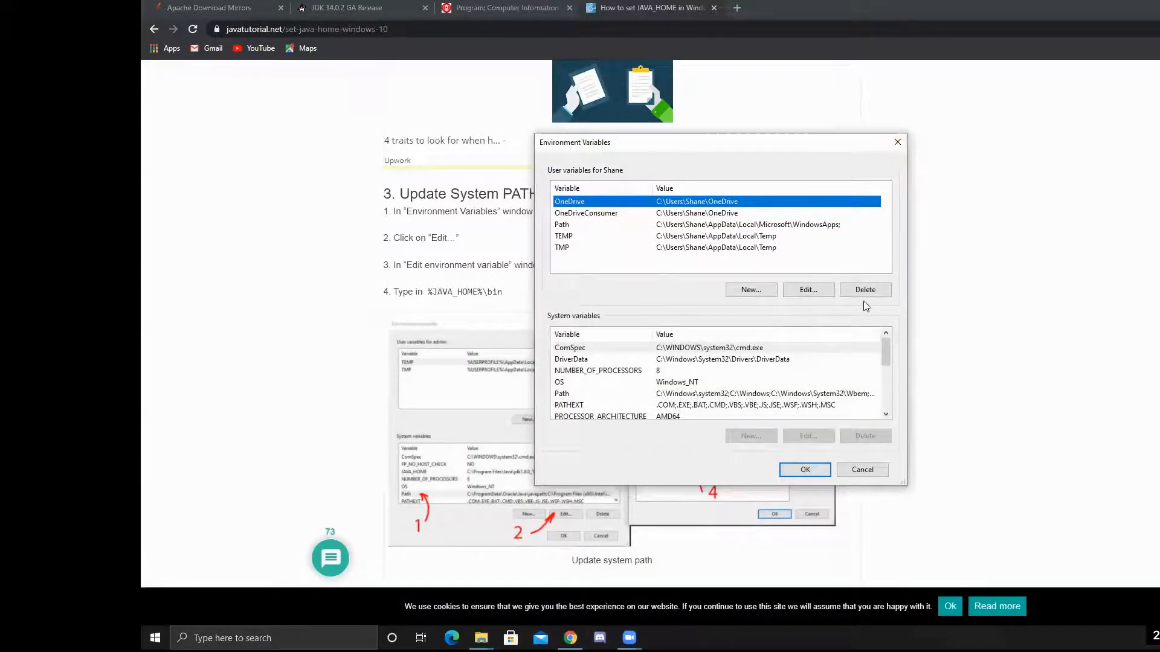
{"action": "left_click", "coordinate": [898, 144]}
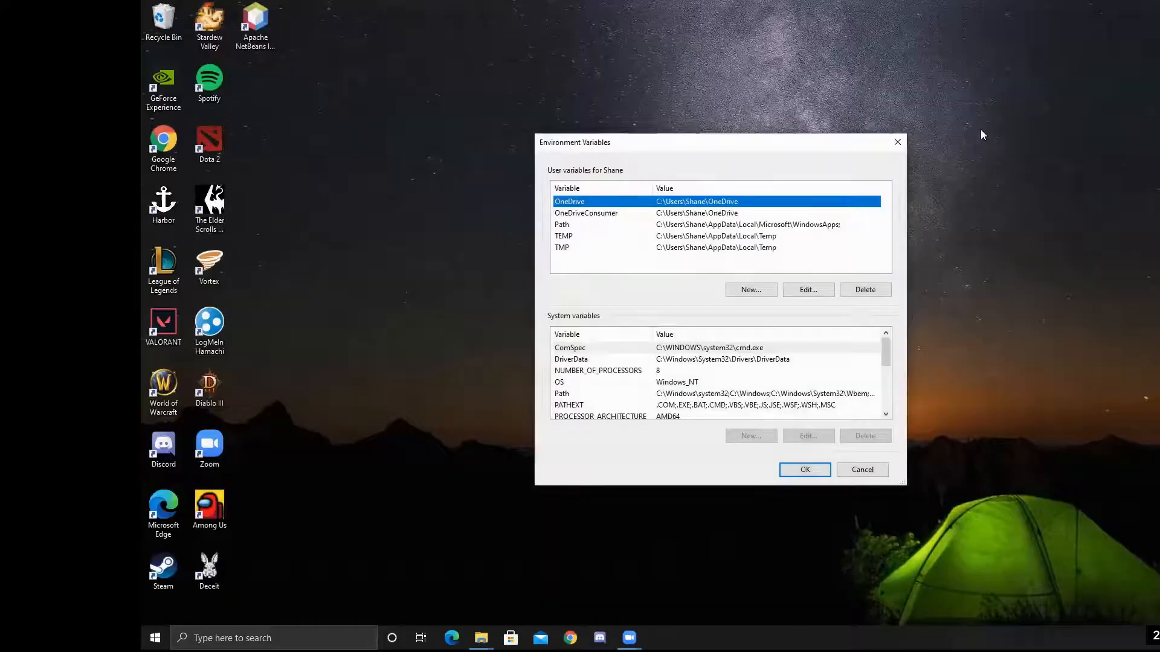
{"action": "left_click", "coordinate": [896, 142]}
Step: Launch Apache NetBeans IDE 12.0 maximized and start a new Java with Maven project of type Java Application
{"action": "double_click", "coordinate": [254, 41]}
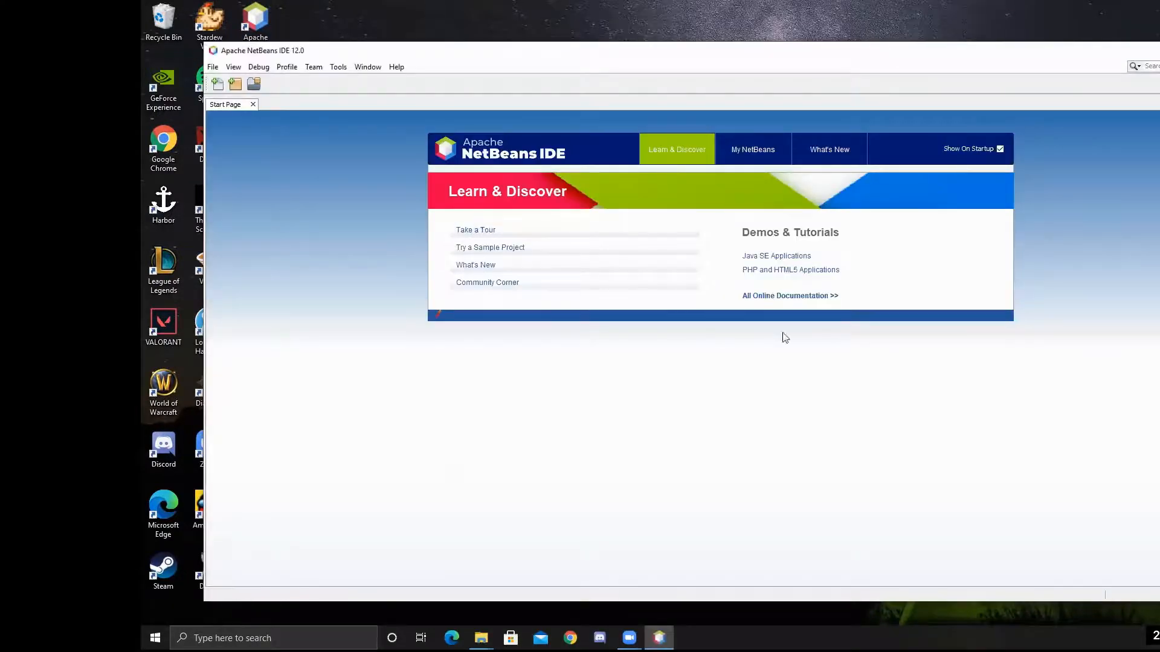
{"action": "key", "text": "super+Up"}
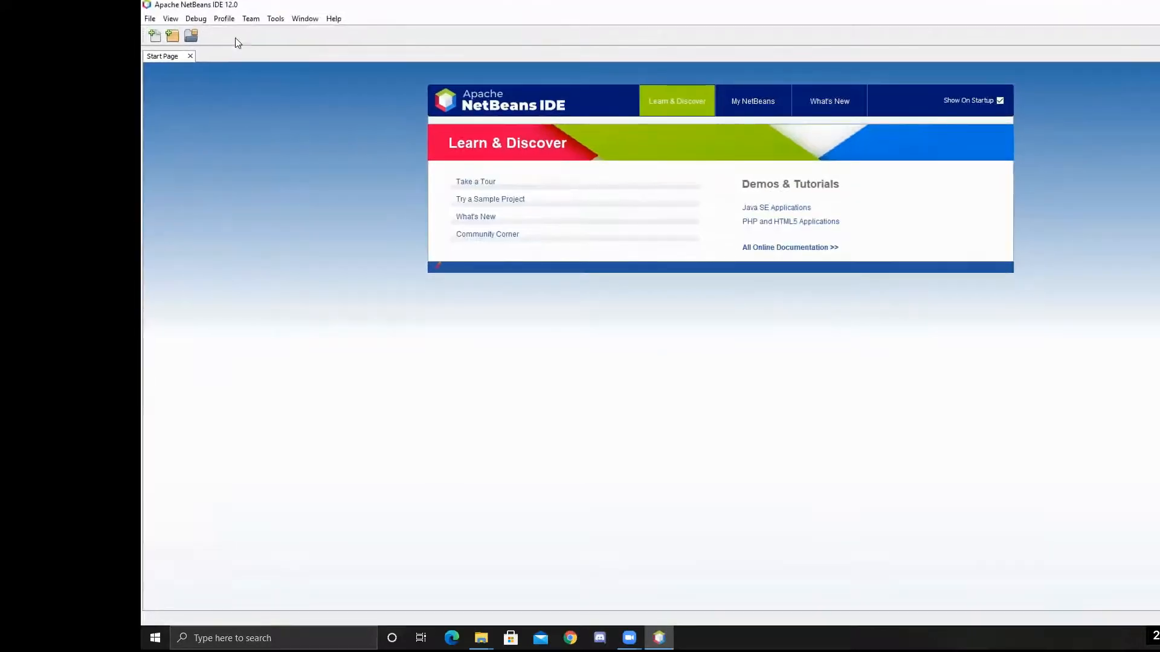
{"action": "left_click", "coordinate": [150, 18]}
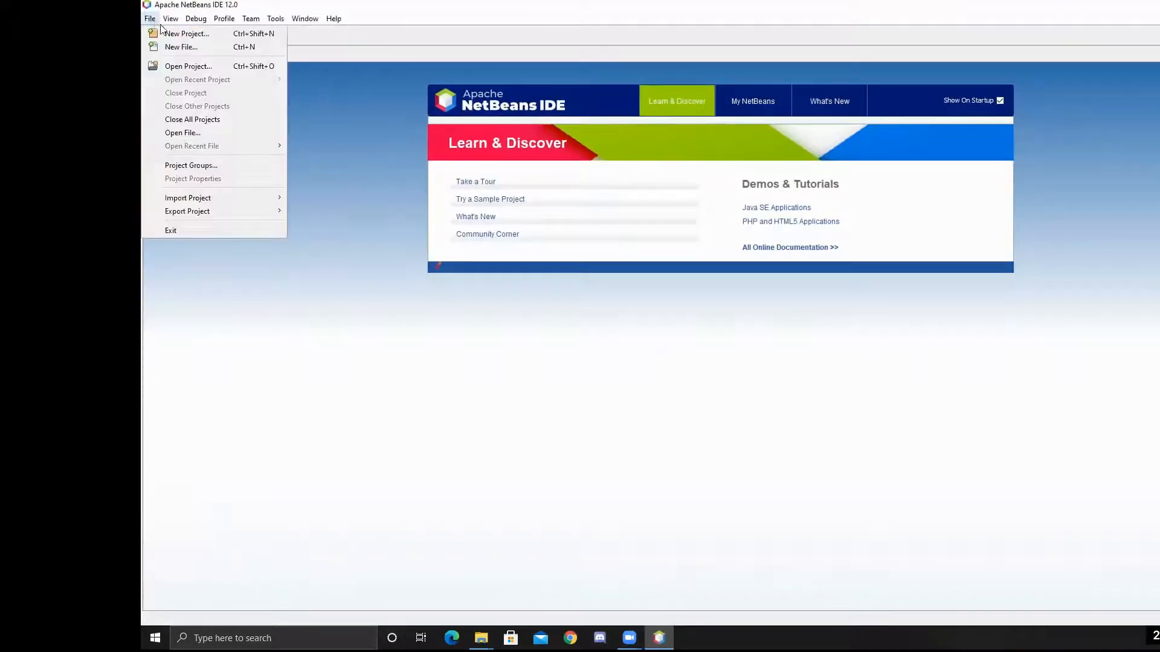
{"action": "left_click", "coordinate": [167, 34]}
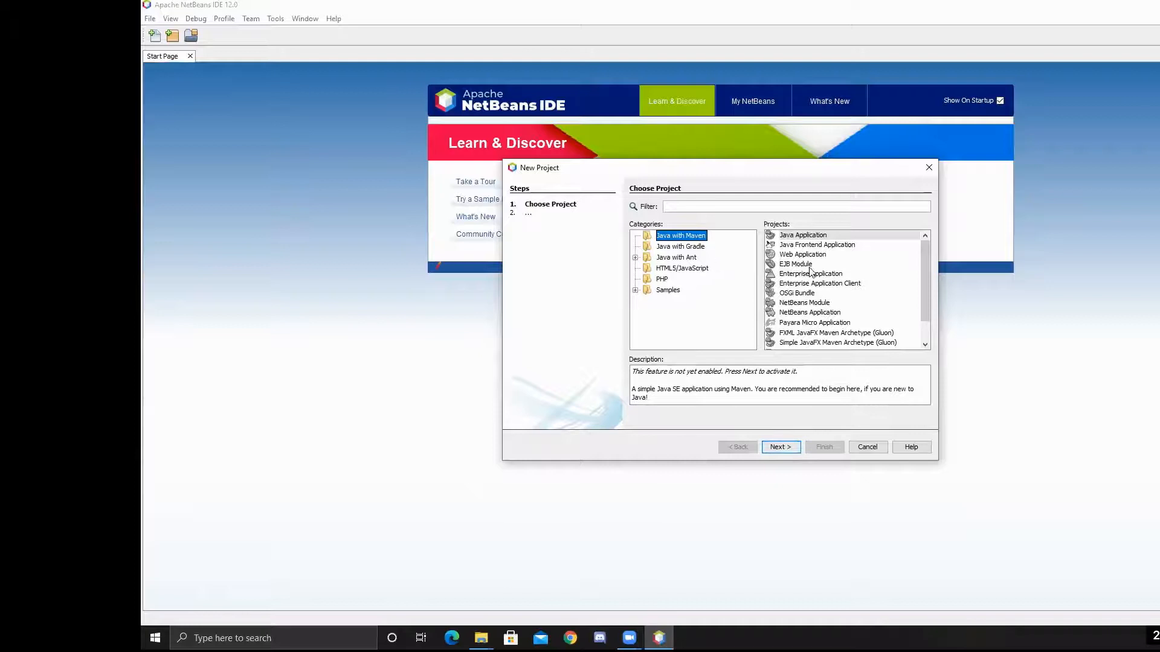
{"action": "left_click", "coordinate": [813, 237]}
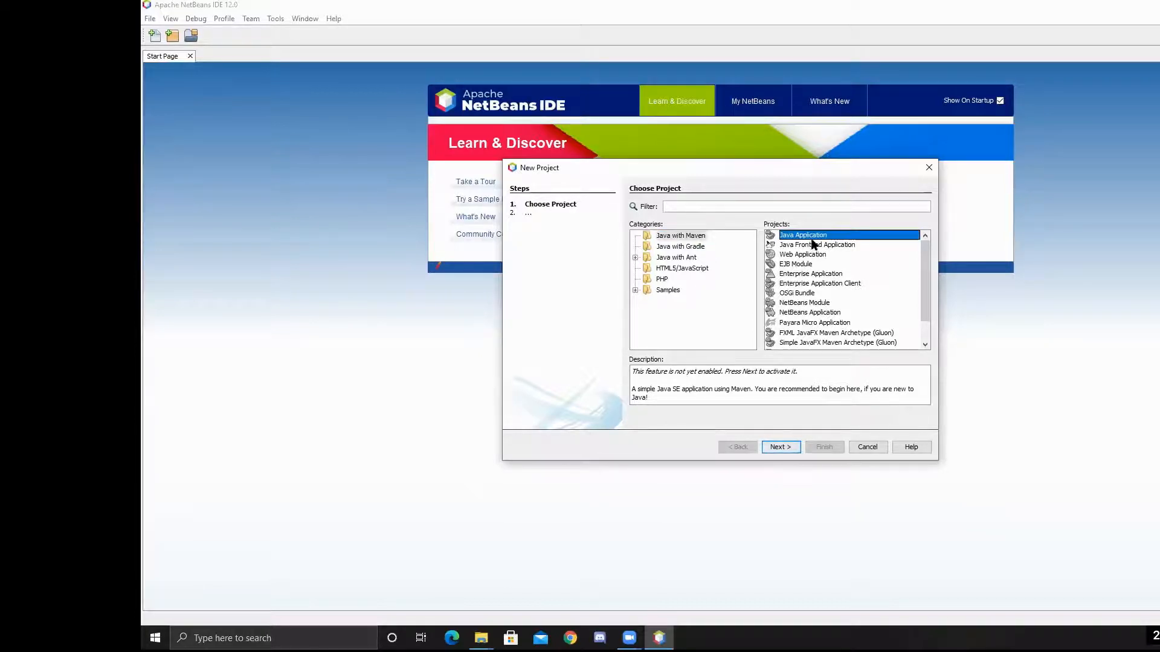
{"action": "left_click", "coordinate": [776, 446]}
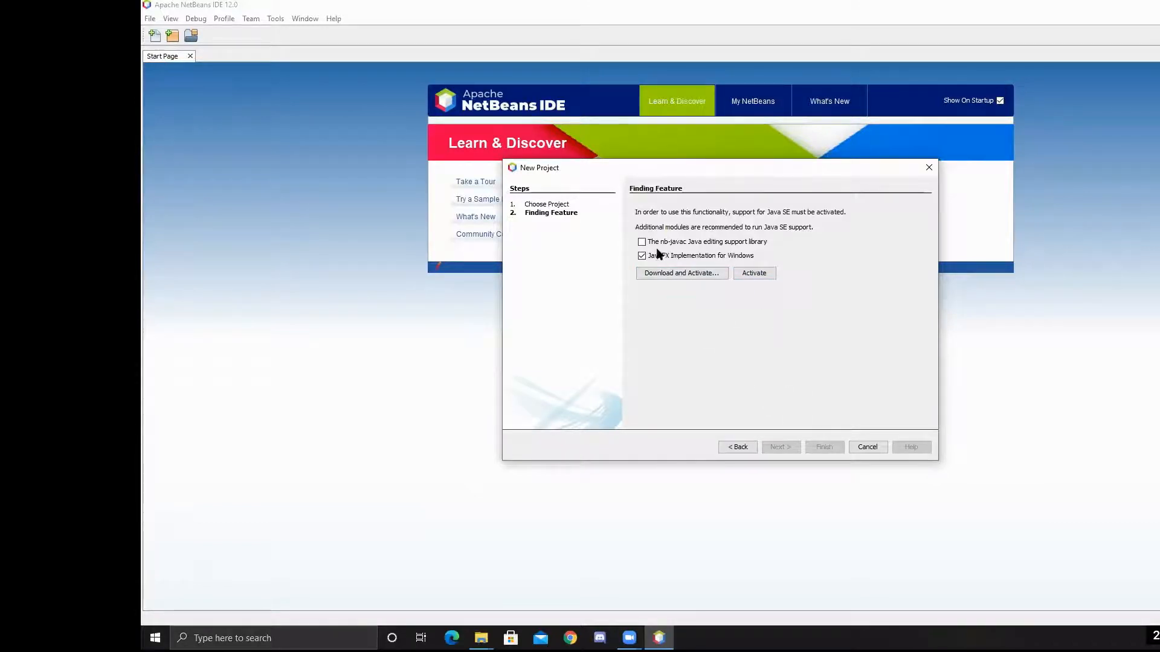
{"action": "left_click", "coordinate": [643, 256]}
{"action": "left_click", "coordinate": [737, 447]}
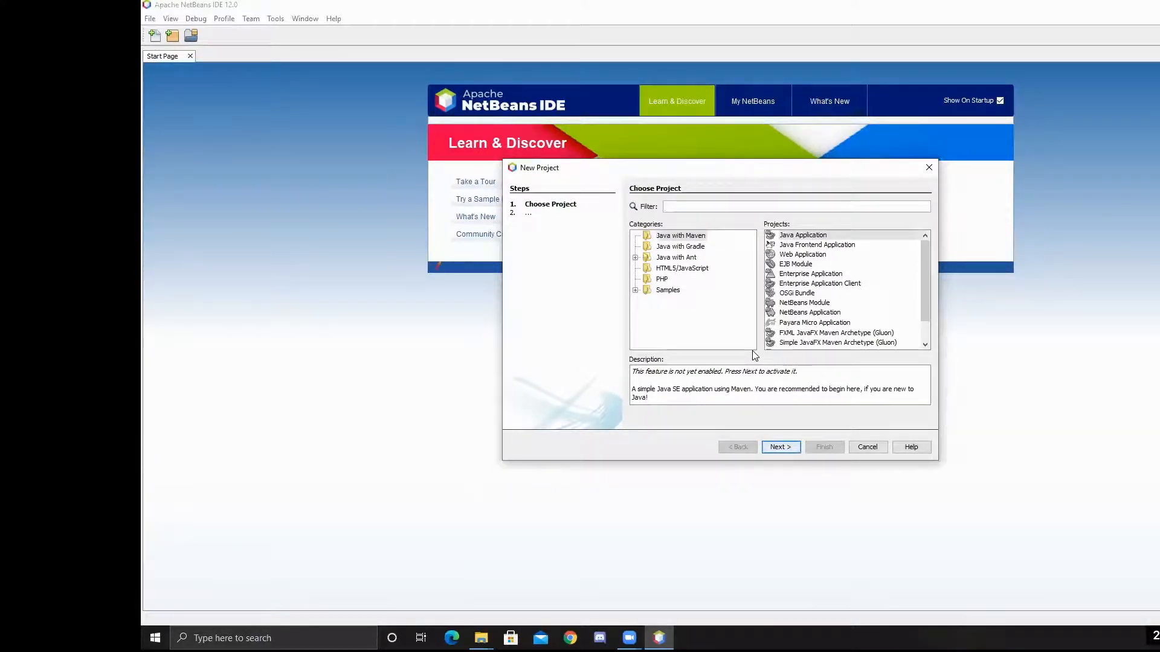
{"action": "scroll", "coordinate": [790, 327], "scroll_direction": "down", "scroll_amount": 1}
{"action": "scroll", "coordinate": [790, 327], "scroll_direction": "up", "scroll_amount": 1}
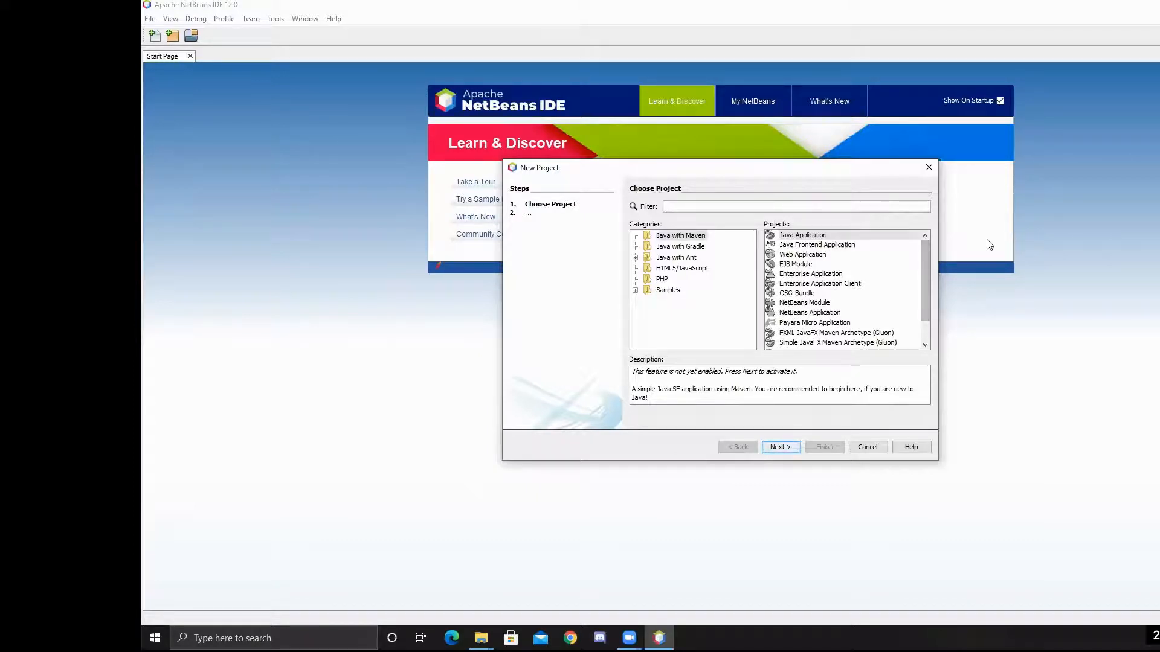
{"action": "scroll", "coordinate": [921, 257], "scroll_direction": "down", "scroll_amount": 1}
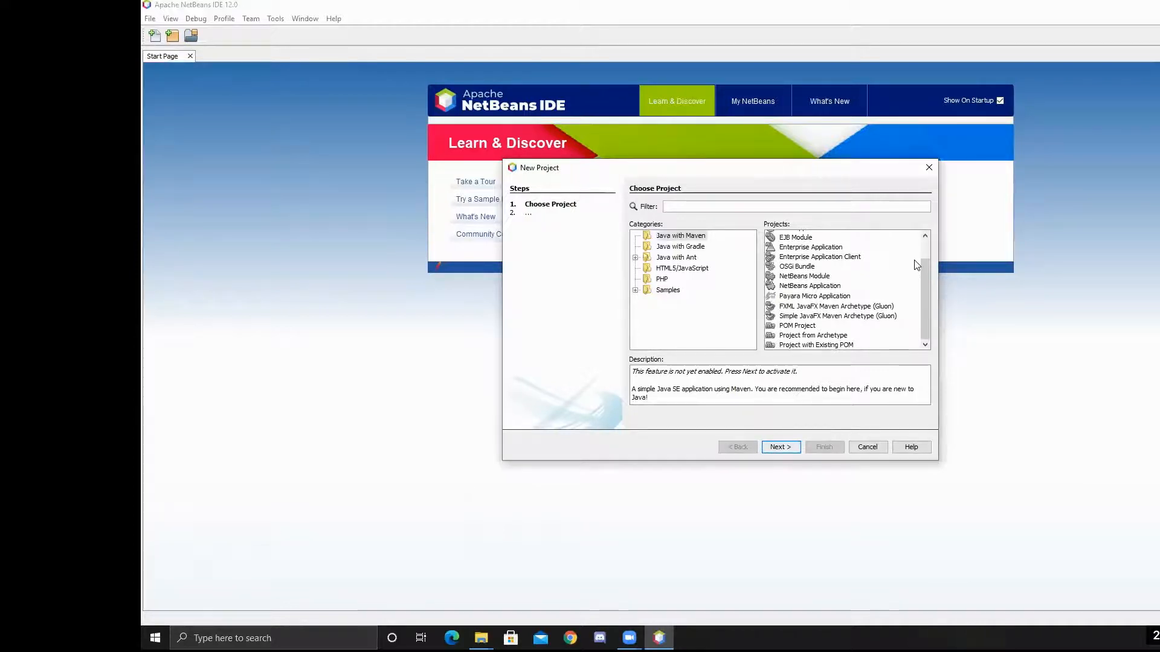
{"action": "scroll", "coordinate": [893, 250], "scroll_direction": "up", "scroll_amount": 1}
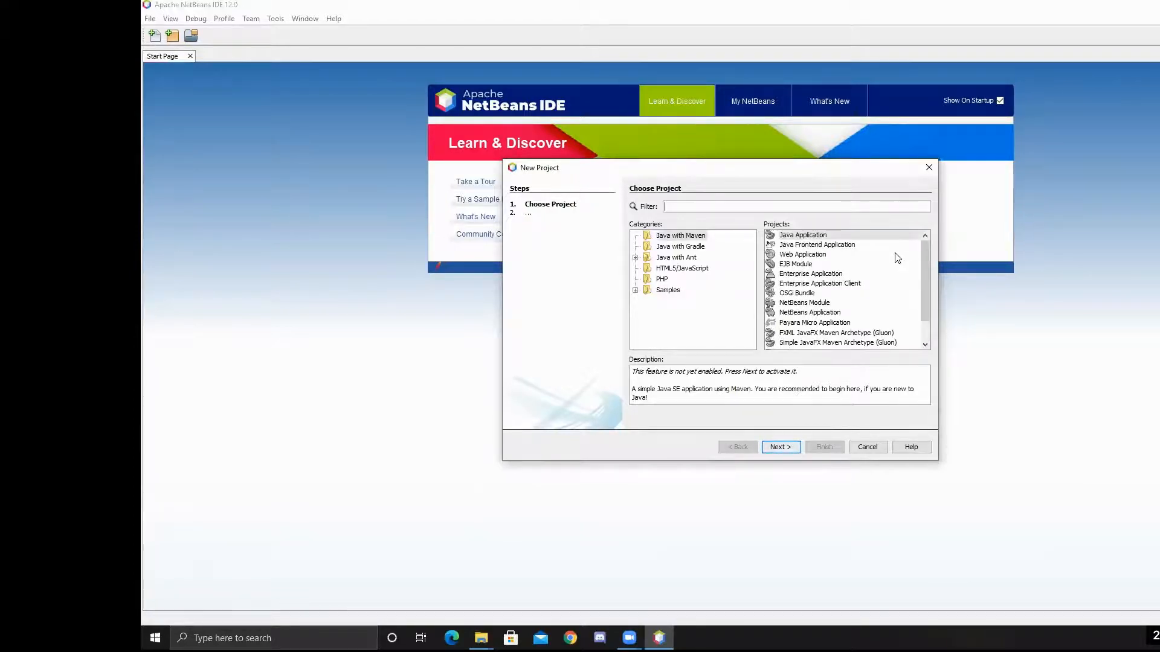
Step: Choose the Maven Java Application project type again and start downloading and activating Java SE support with JavaFX Implementation for Windows
{"action": "left_click", "coordinate": [843, 236]}
{"action": "left_click", "coordinate": [786, 448]}
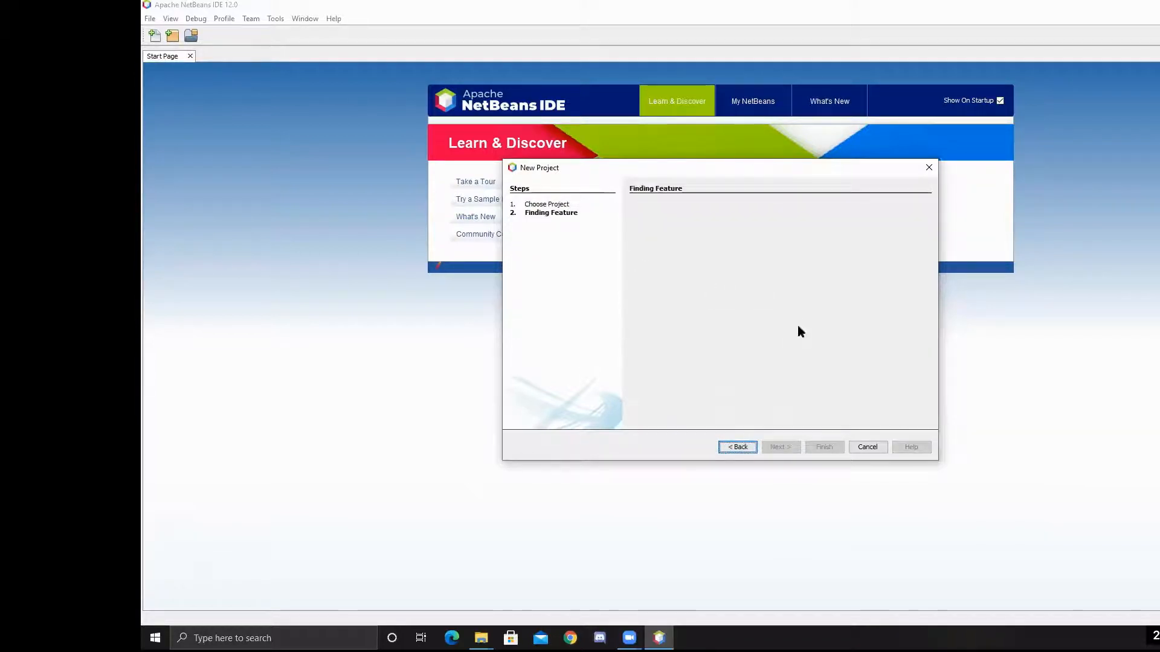
{"action": "left_click", "coordinate": [641, 257]}
{"action": "left_click", "coordinate": [661, 274]}
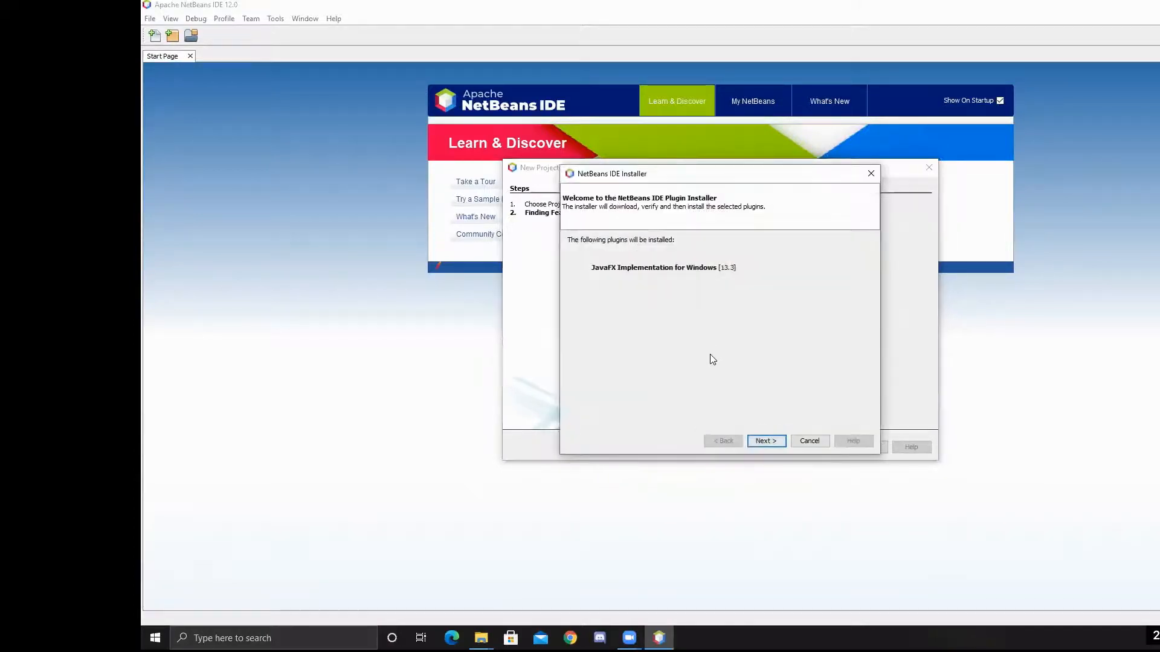
Step: Accept the license terms, install the JavaFX Implementation for Windows plugin, and finish the plugin installer
{"action": "left_click", "coordinate": [775, 442]}
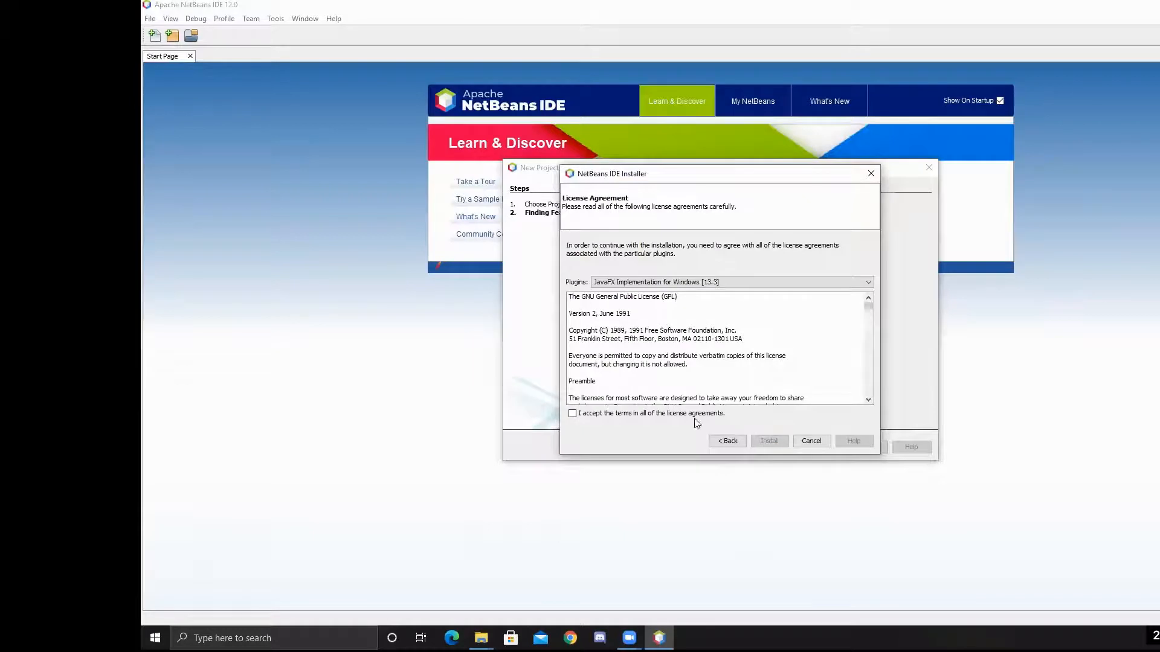
{"action": "left_click", "coordinate": [650, 415]}
{"action": "scroll", "coordinate": [711, 381], "scroll_direction": "down", "scroll_amount": 10}
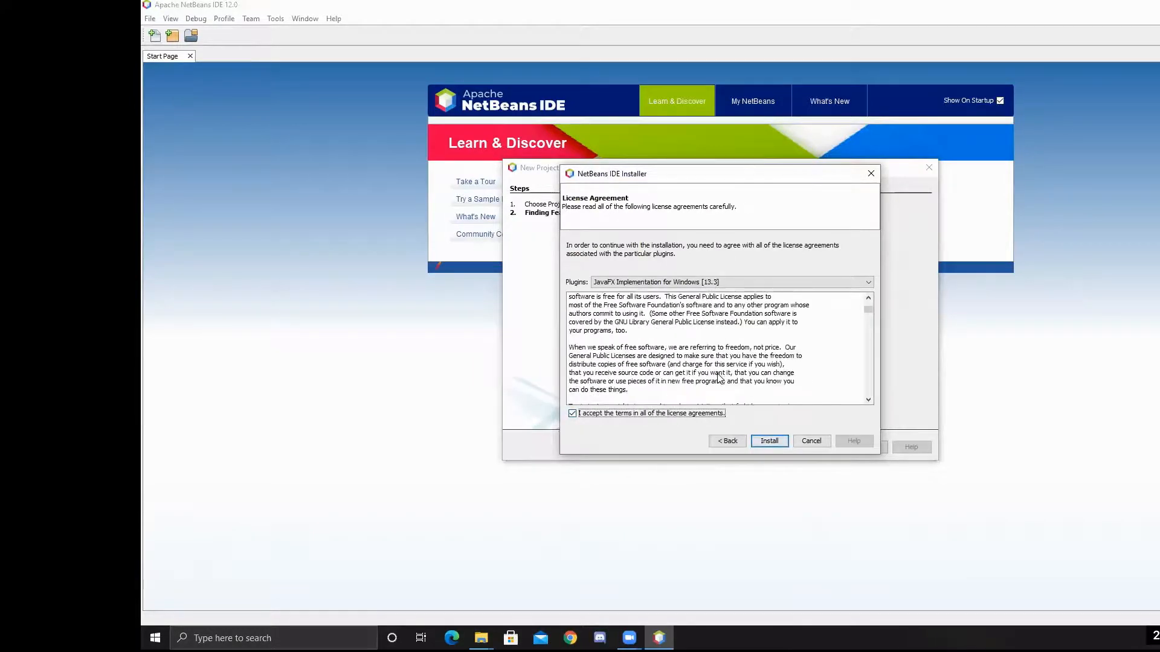
{"action": "left_click", "coordinate": [773, 444]}
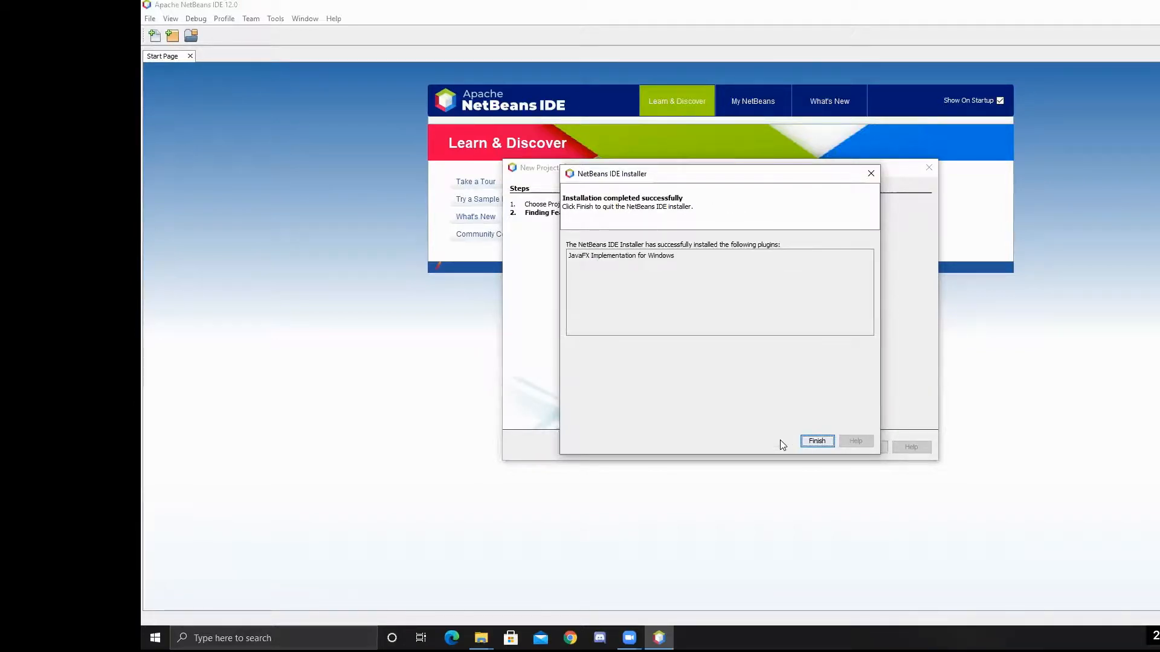
{"action": "left_click", "coordinate": [815, 441]}
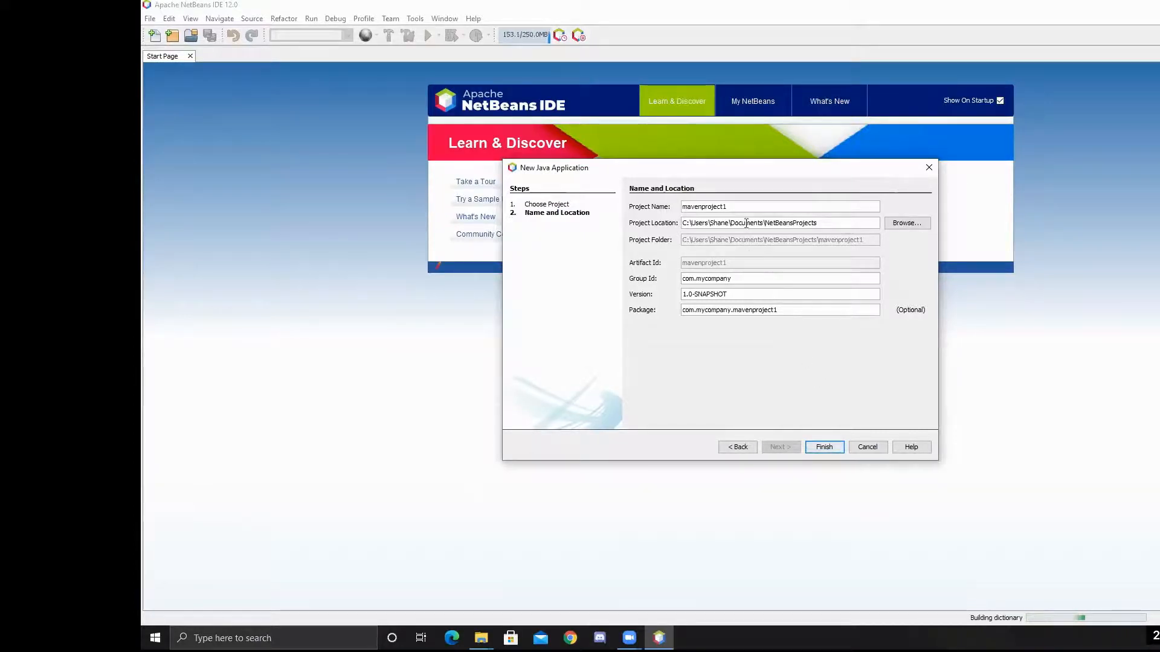
Step: Replace the default project name with Java
{"action": "key", "text": "BackSpace"}
{"action": "key", "text": "BackSpace"}
{"action": "key", "text": "BackSpace"}
{"action": "key", "text": "BackSpace"}
{"action": "key", "text": "BackSpace"}
{"action": "key", "text": "BackSpace"}
{"action": "key", "text": "BackSpace"}
{"action": "key", "text": "BackSpace"}
{"action": "key", "text": "BackSpace"}
{"action": "key", "text": "BackSpace"}
{"action": "key", "text": "BackSpace"}
{"action": "key", "text": "BackSpace"}
{"action": "key", "text": "BackSpace"}
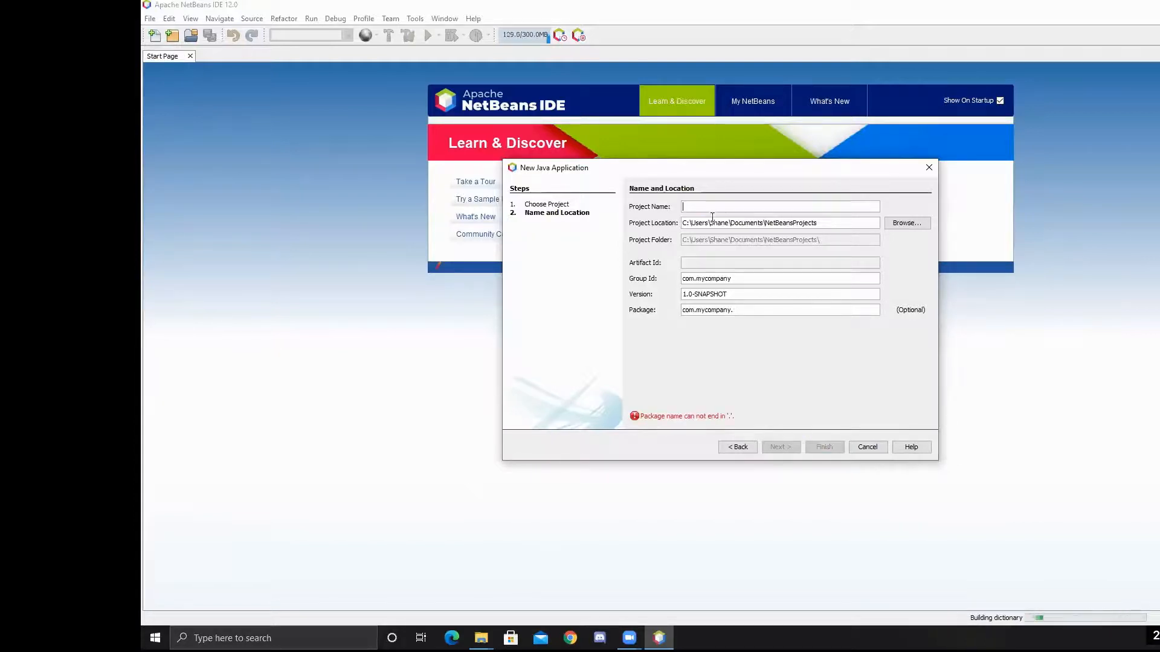
{"action": "type", "text": "Java"}
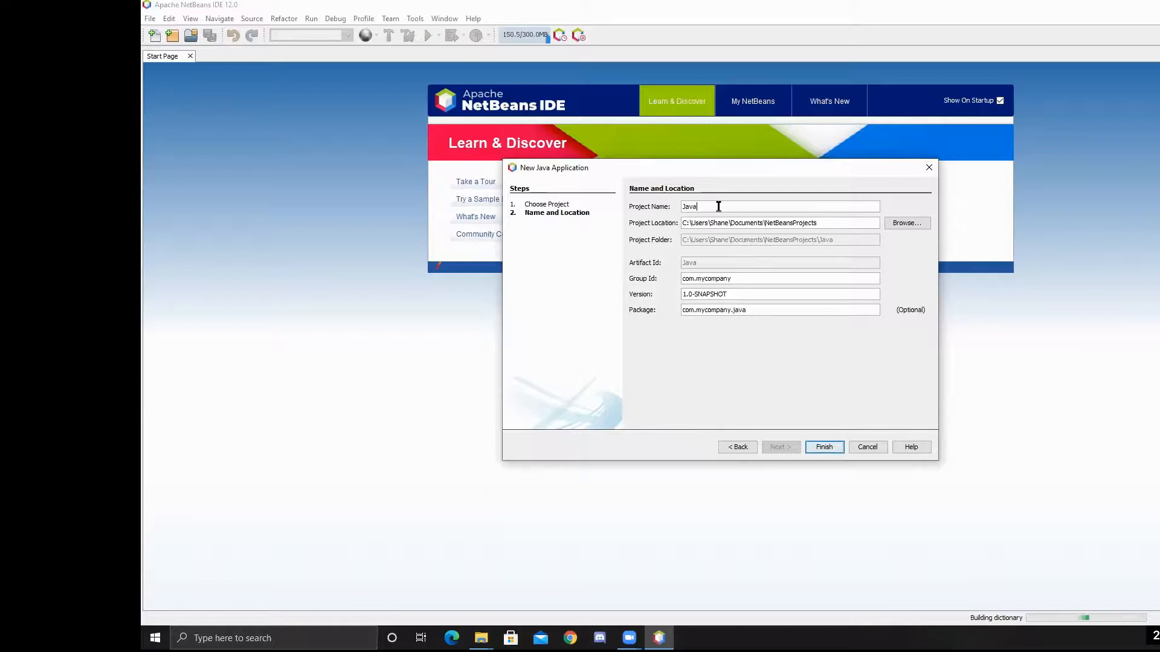
Step: Change the project name to "CIT-111 online"
{"action": "key", "text": "BackSpace"}
{"action": "key", "text": "BackSpace"}
{"action": "key", "text": "BackSpace"}
{"action": "key", "text": "BackSpace"}
{"action": "type", "text": "CIT-111"}
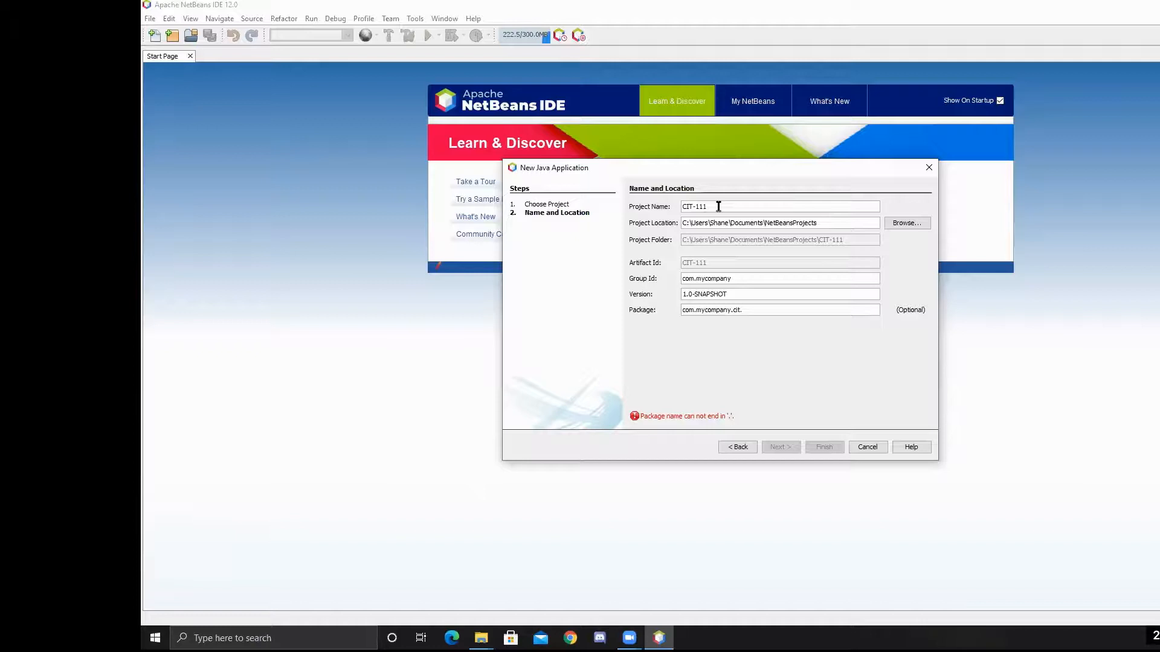
{"action": "type", "text": "online"}
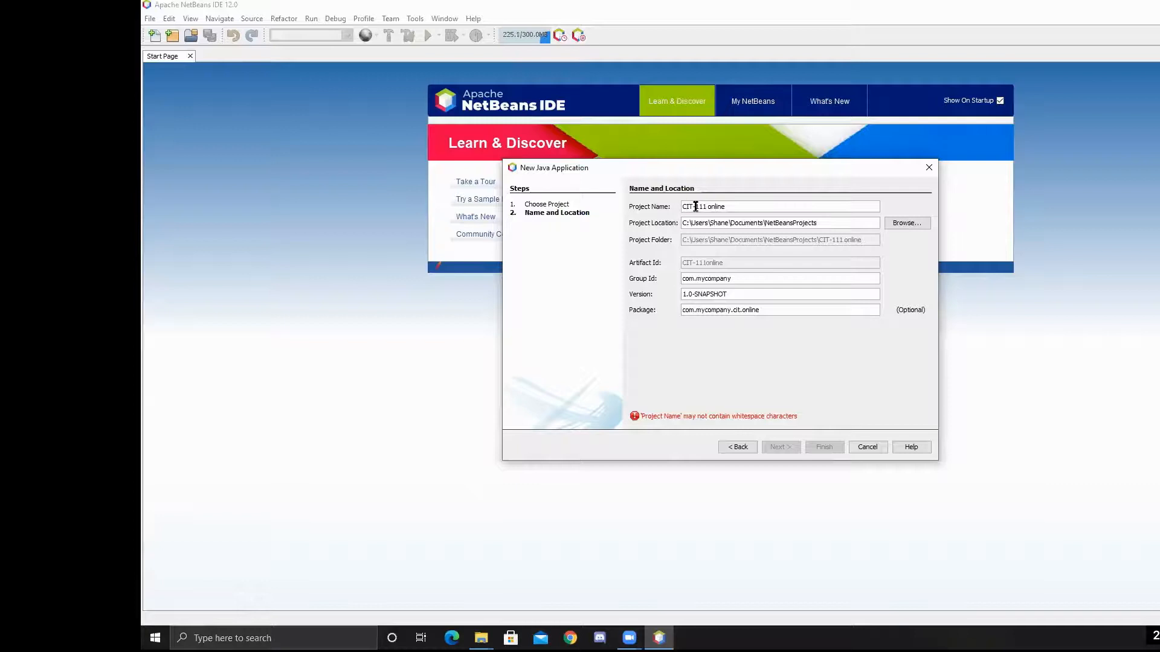
Step: Correct the project name to cit111online, without hyphen or space, and create the project in the default location
{"action": "left_click_drag", "start_coordinate": [695, 206], "coordinate": [654, 208]}
{"action": "type", "text": "cit"}
{"action": "key", "text": "BackSpace"}
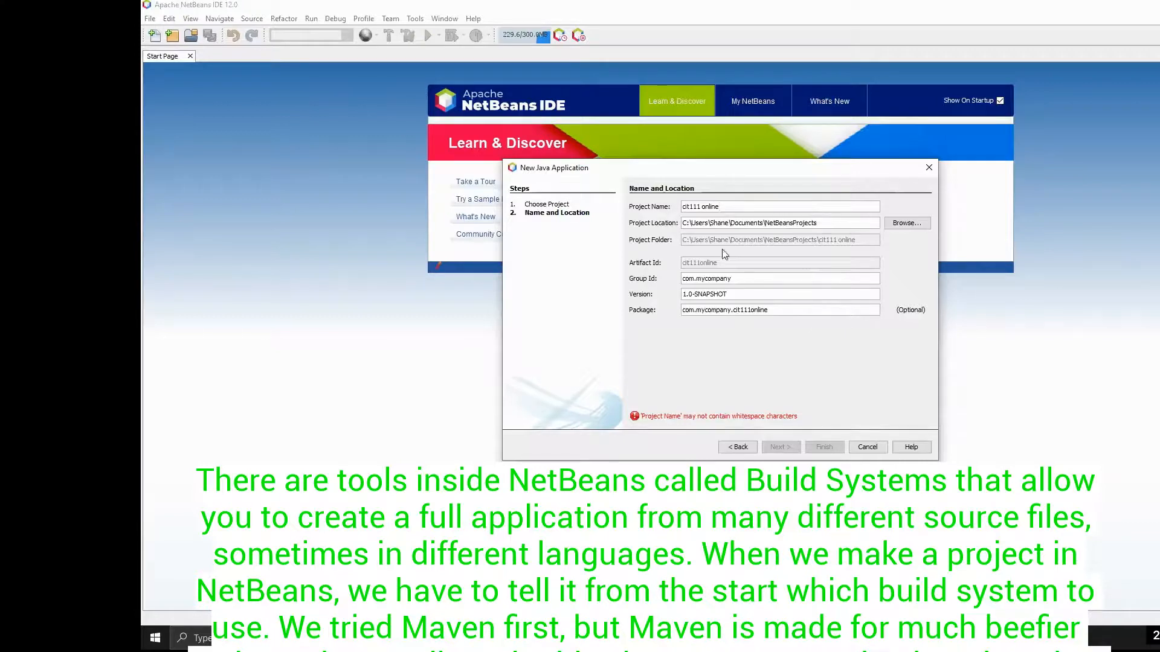
{"action": "key", "text": "BackSpace"}
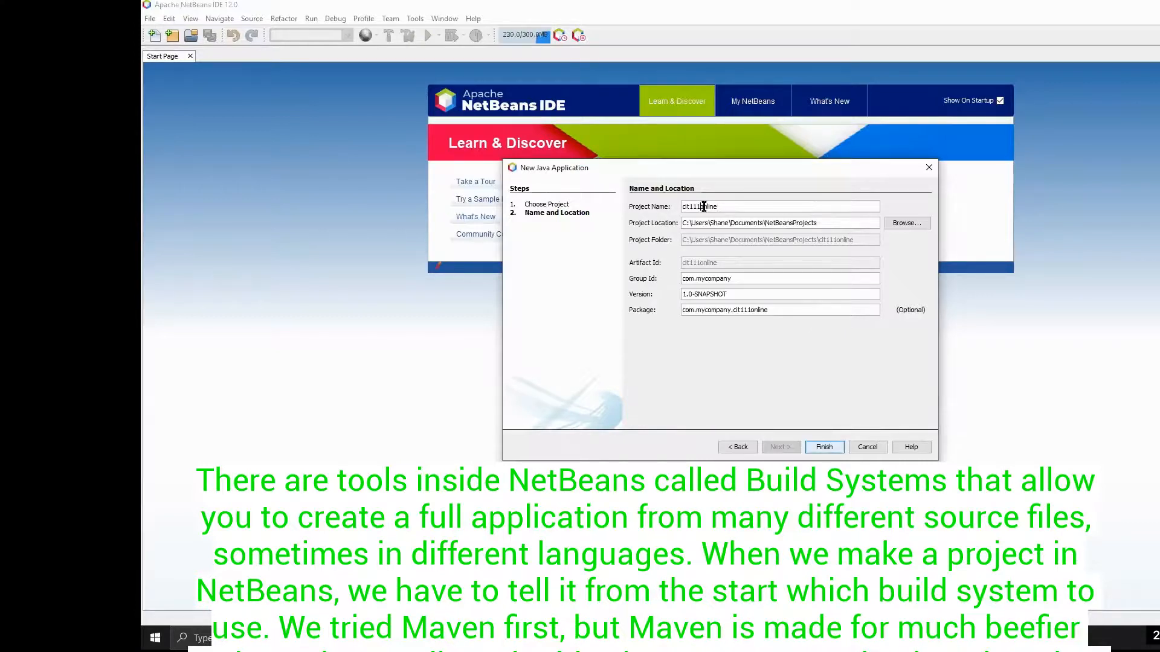
{"action": "left_click", "coordinate": [817, 448]}
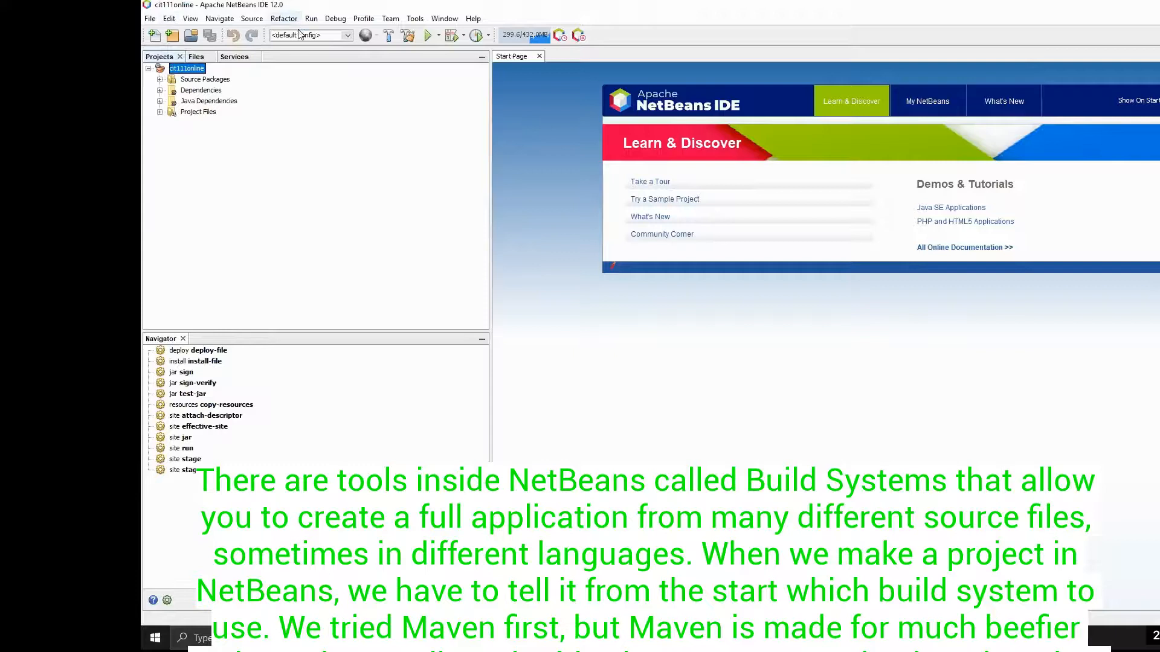
Step: Create a new Java package named test under Source Packages of the cit111online project
{"action": "left_click", "coordinate": [204, 80]}
{"action": "double_click", "coordinate": [201, 82]}
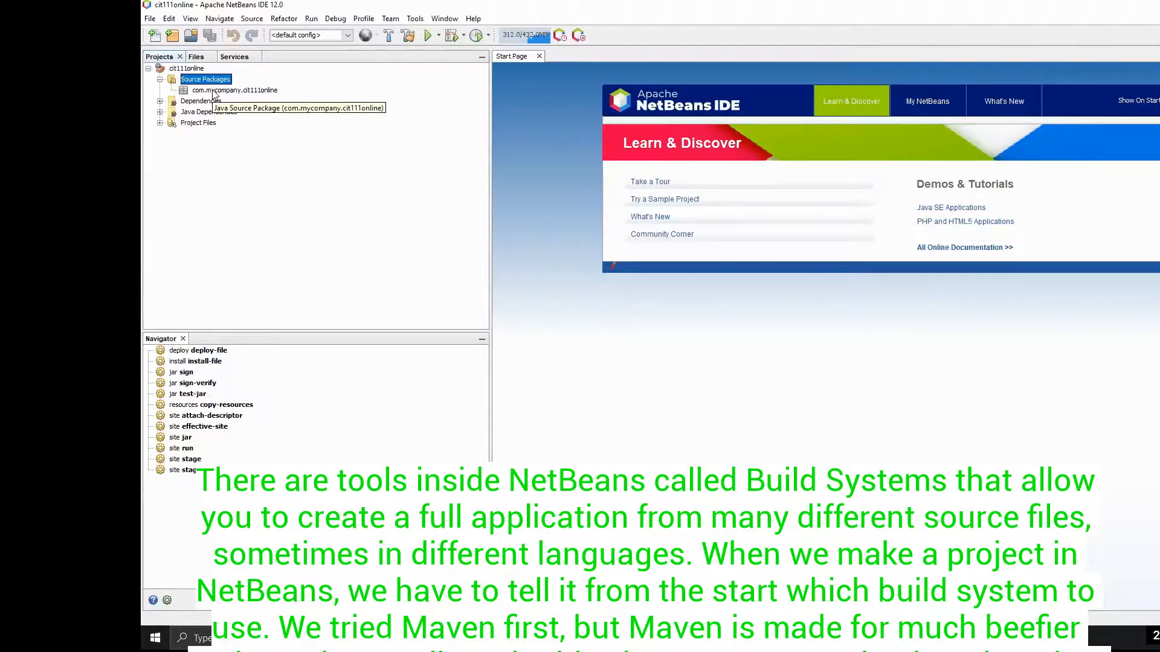
{"action": "right_click", "coordinate": [208, 82]}
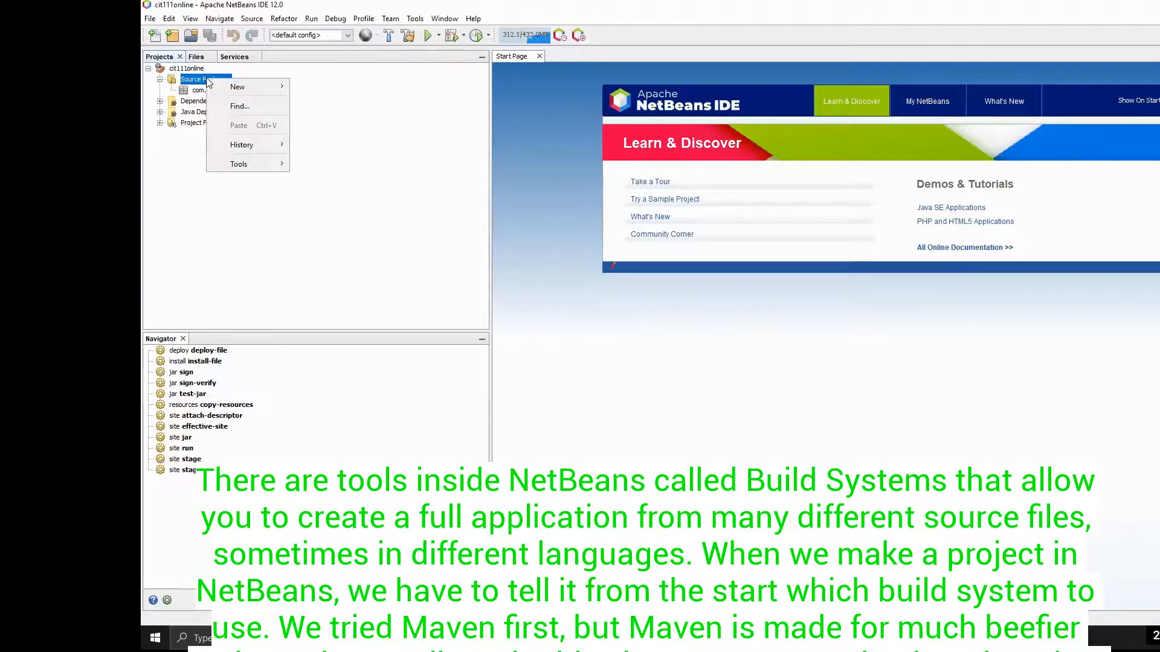
{"action": "mouse_move", "coordinate": [233, 87]}
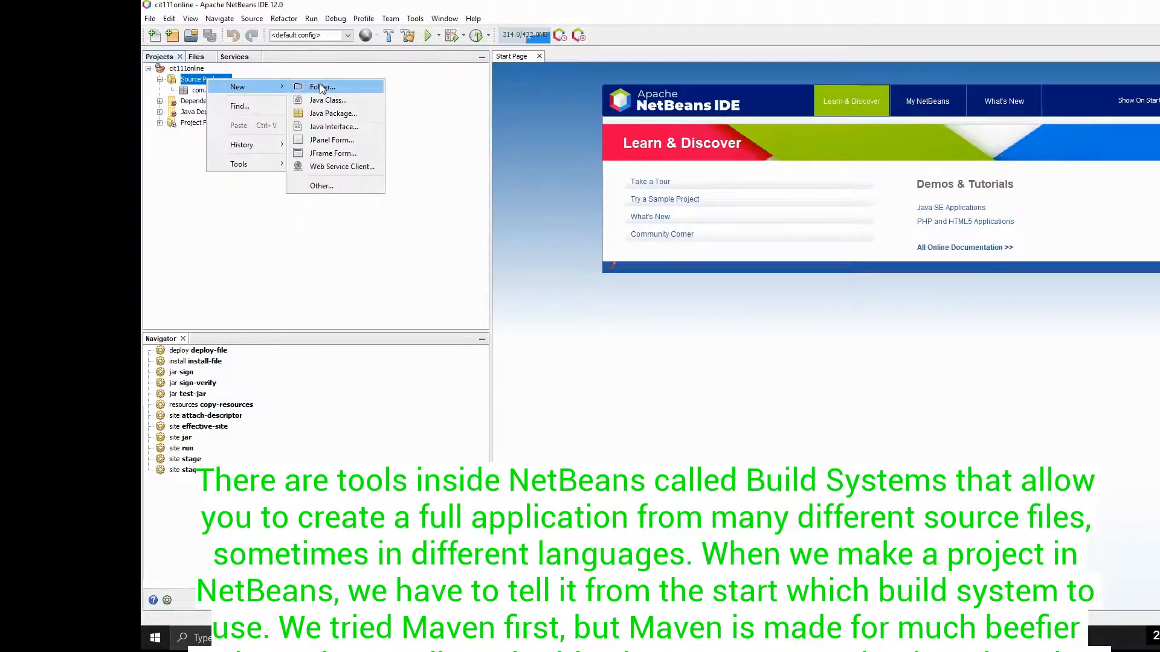
{"action": "left_click", "coordinate": [332, 113]}
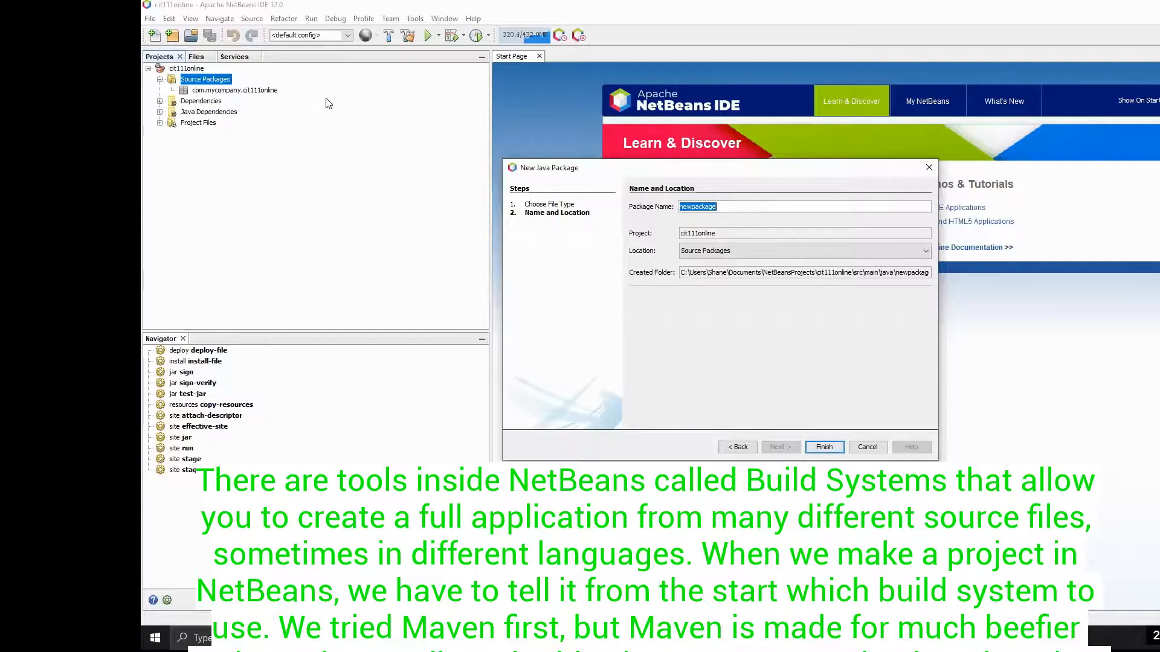
{"action": "type", "text": "test"}
{"action": "left_click", "coordinate": [824, 447]}
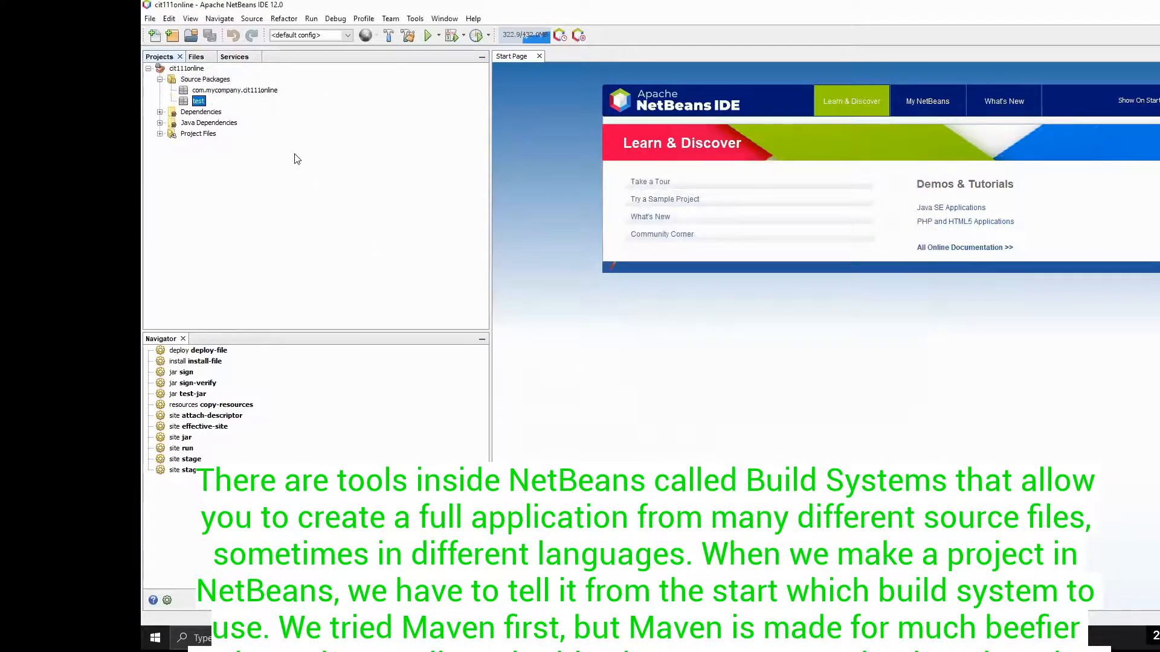
Step: Create a new Java class named Test in the test package
{"action": "right_click", "coordinate": [198, 101]}
{"action": "mouse_move", "coordinate": [233, 110]}
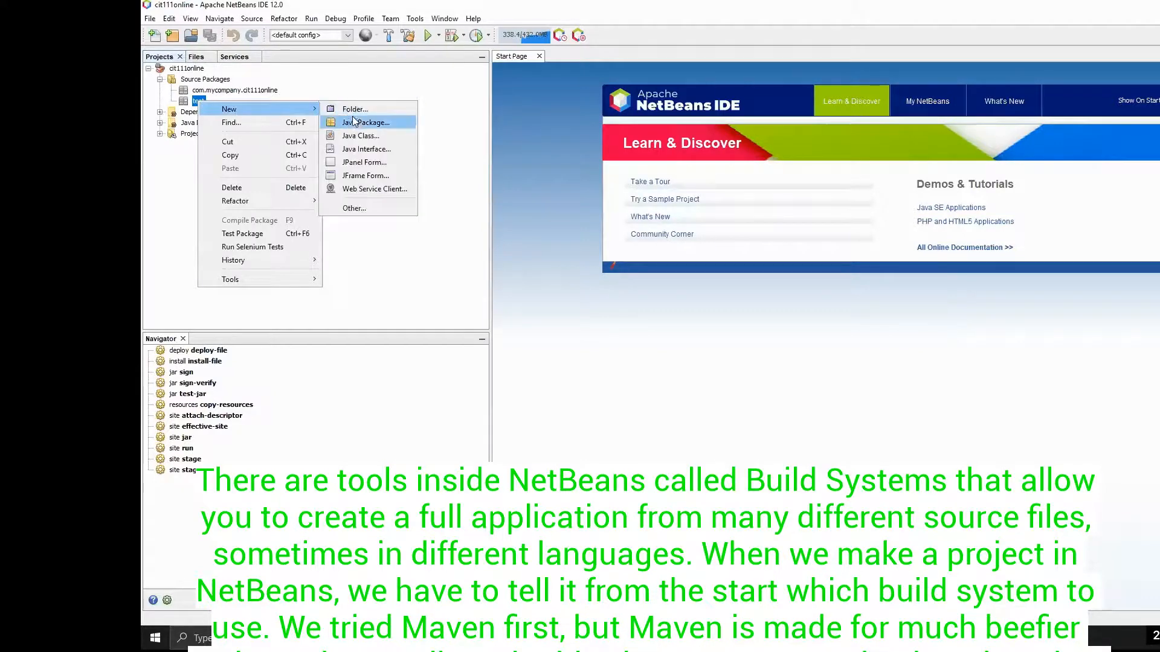
{"action": "left_click", "coordinate": [356, 135]}
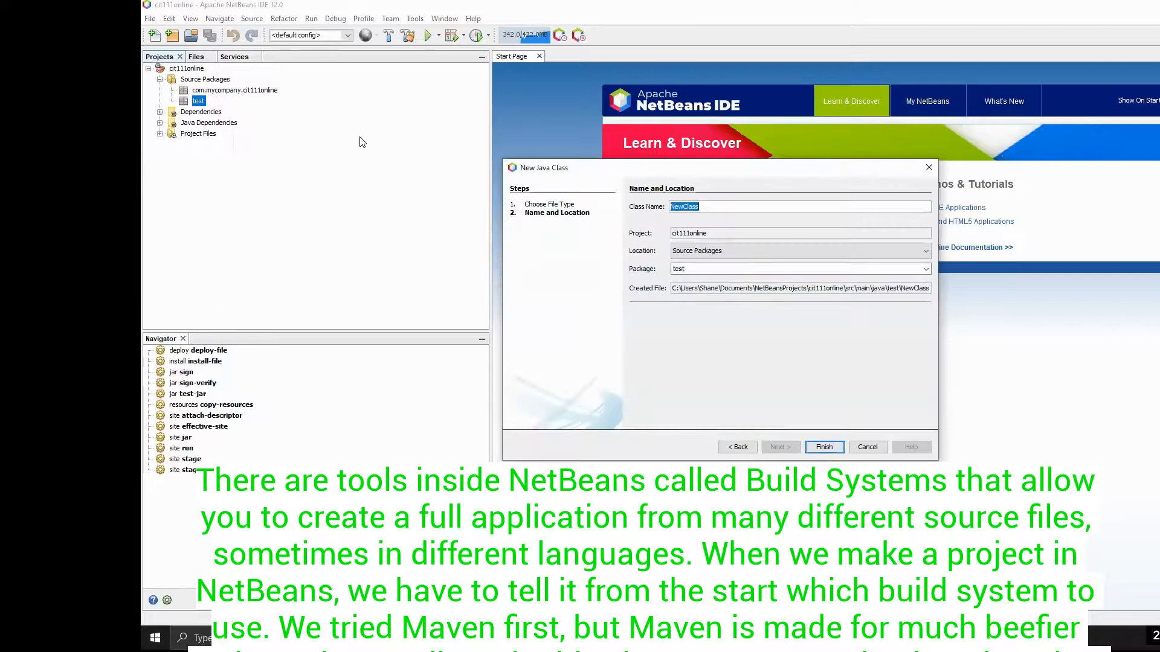
{"action": "type", "text": "Test"}
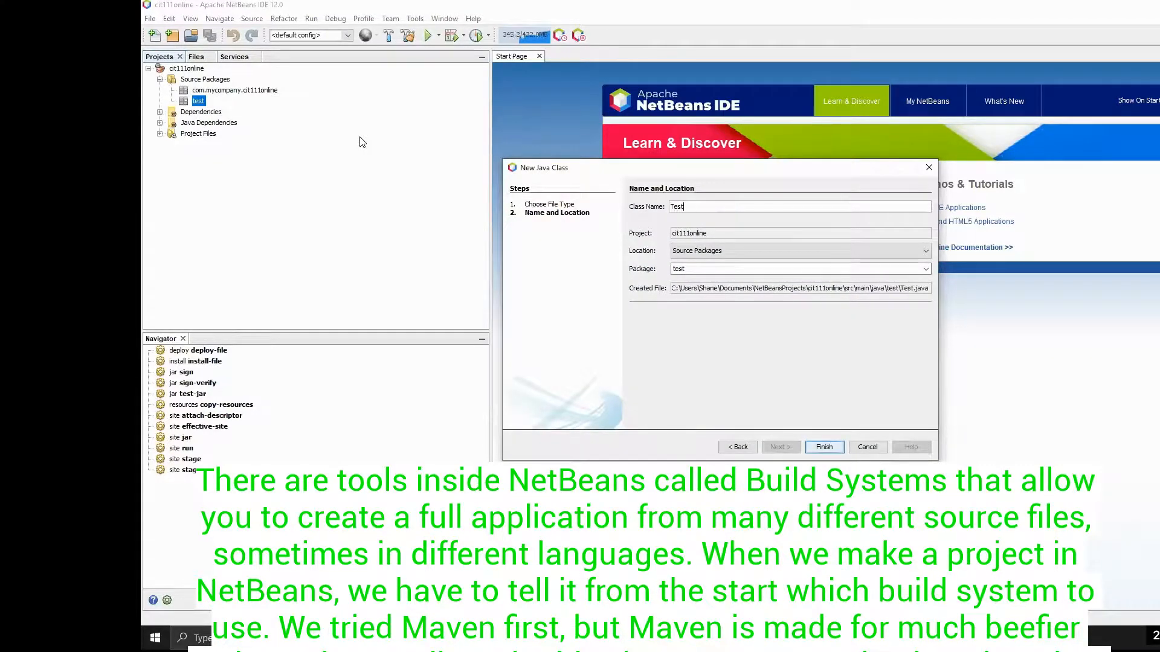
{"action": "key", "text": "Return"}
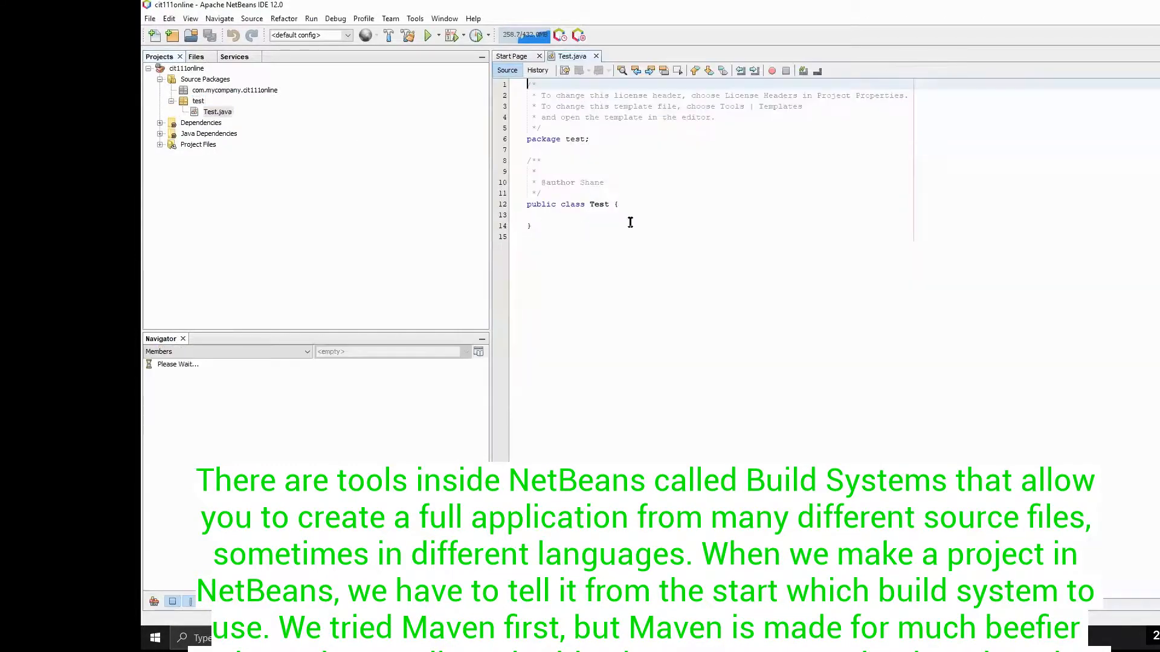
Step: Add a public static void main method with String[] args inside the Test class, expanding the psvm code template
{"action": "left_click", "coordinate": [630, 163]}
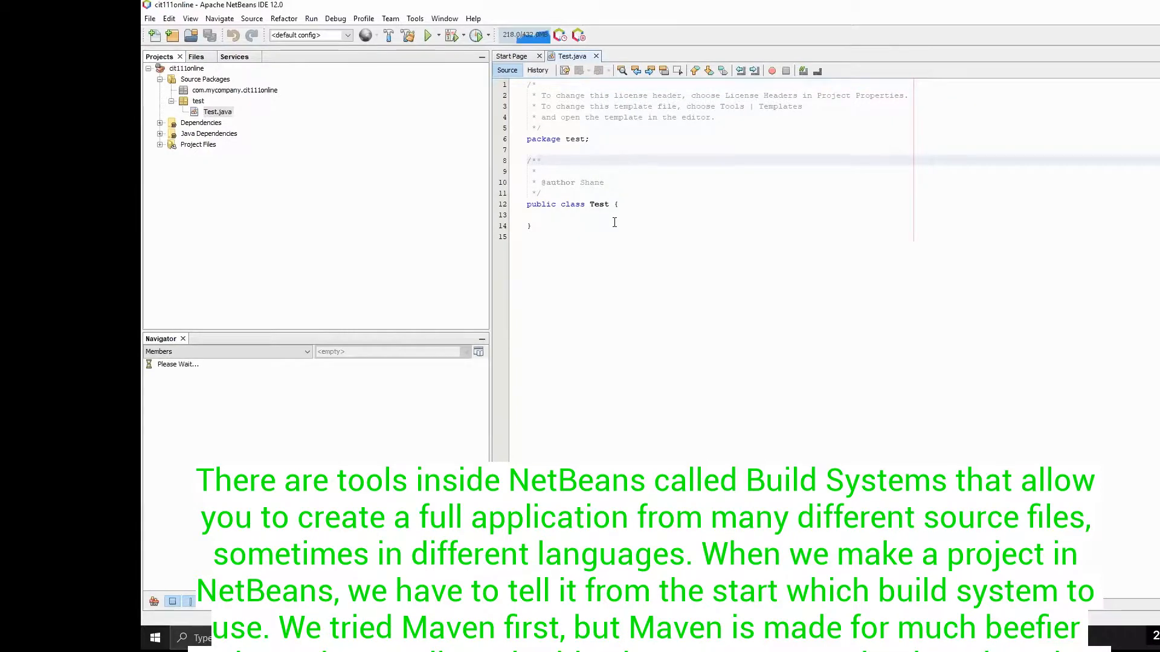
{"action": "left_click", "coordinate": [634, 203]}
{"action": "key", "text": "Return"}
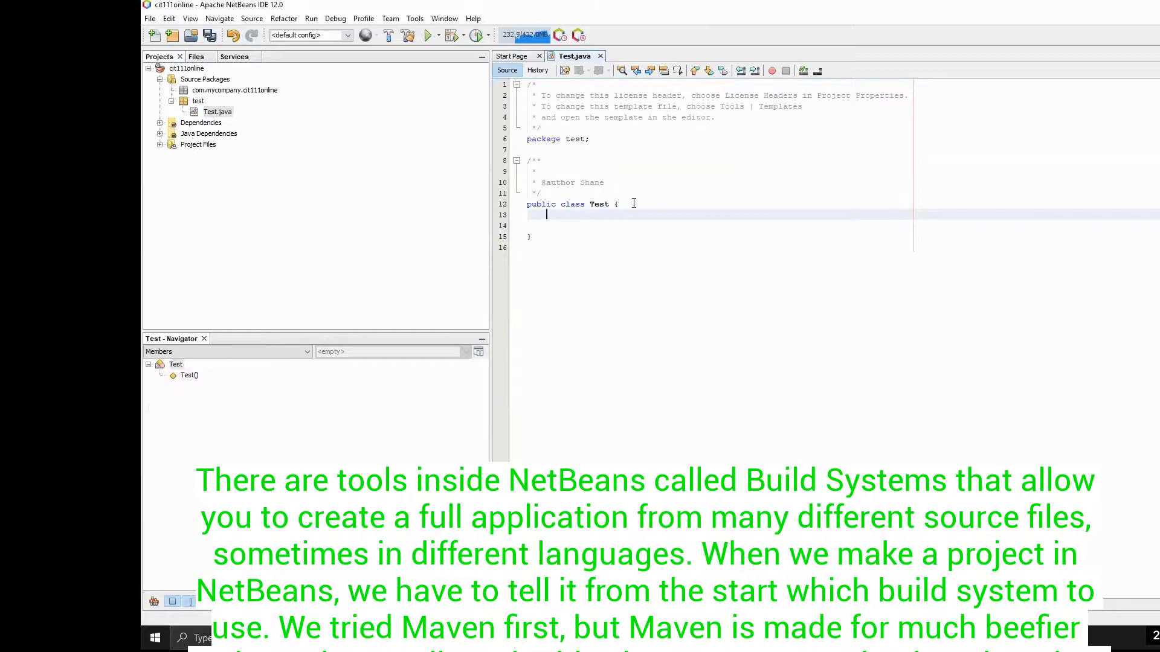
{"action": "type", "text": "psvm"}
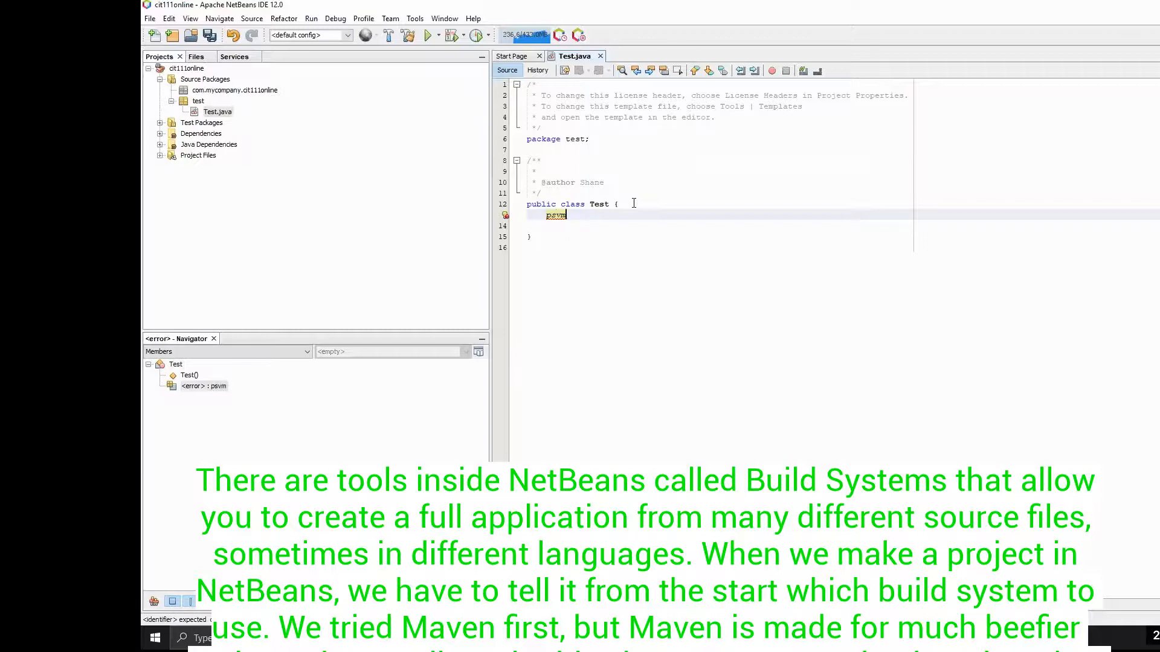
{"action": "key", "text": "Tab"}
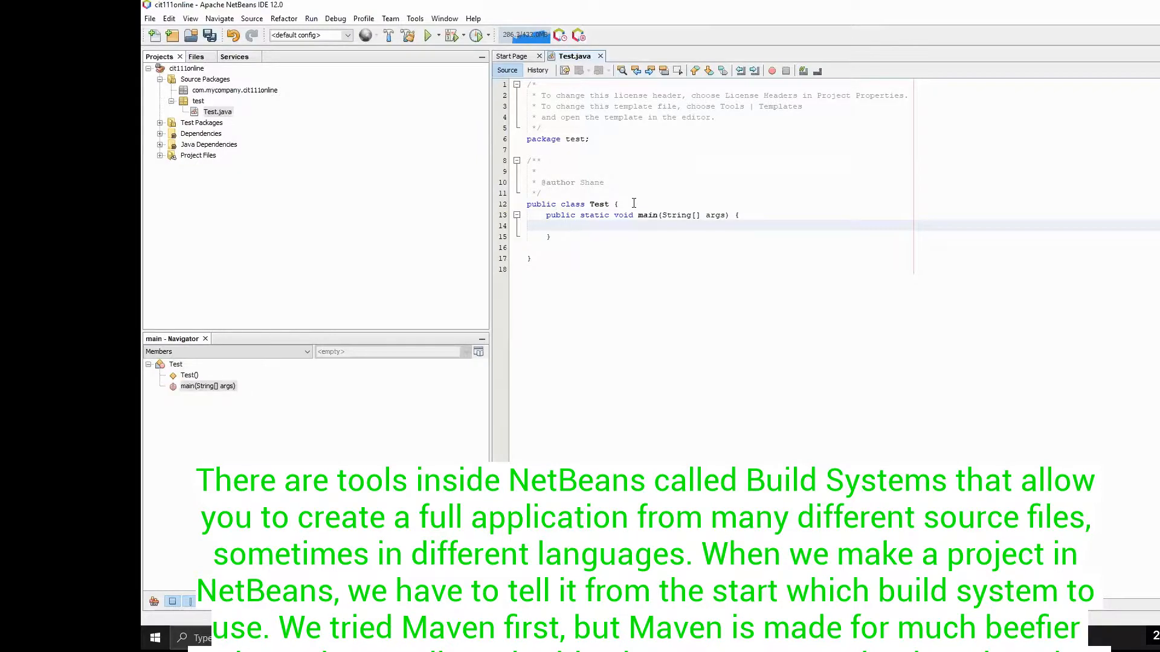
Step: Add a System.out.println statement that prints "Hello World" inside the main method of Test, using the sout template
{"action": "type", "text": "sout"}
{"action": "key", "text": "Tab"}
{"action": "type", "text": "Hello World"}
{"action": "key", "text": "Down"}
{"action": "key", "text": "Down"}
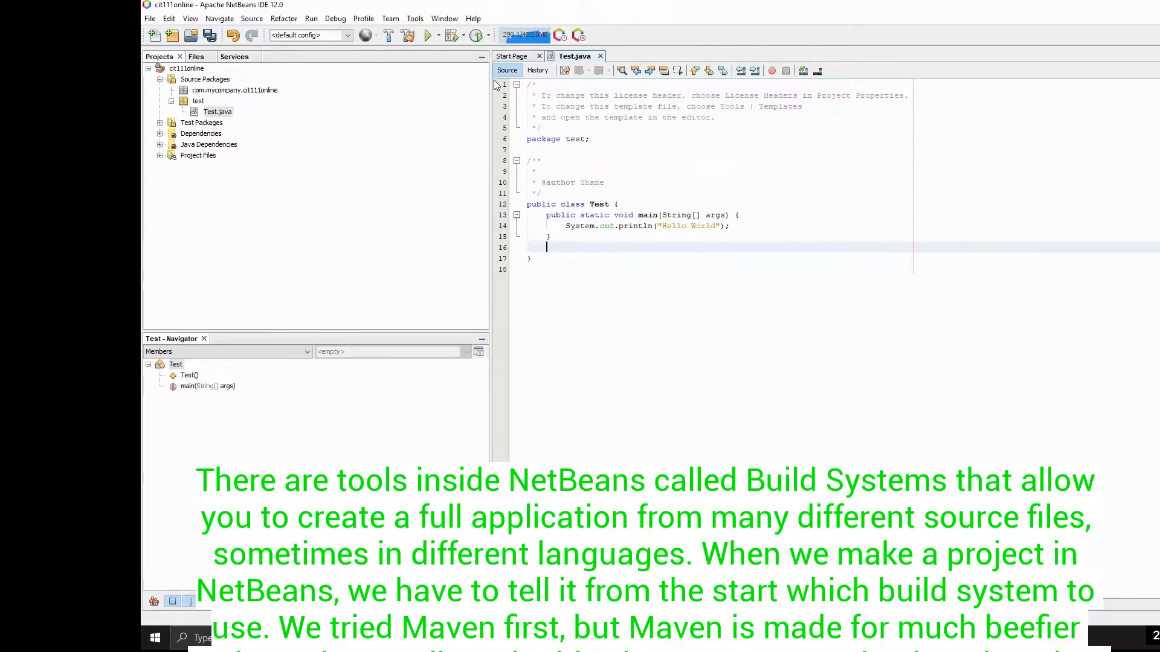
Step: Try to run the cit111online project
{"action": "left_click", "coordinate": [427, 40]}
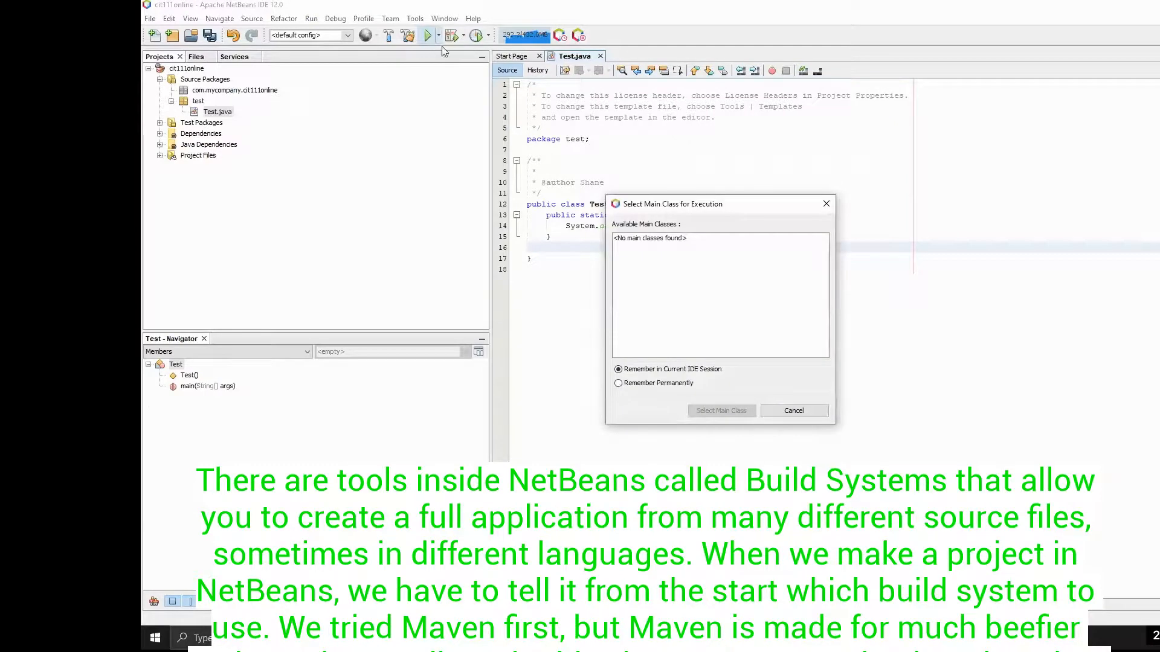
{"action": "left_click", "coordinate": [837, 198]}
{"action": "left_click", "coordinate": [311, 19]}
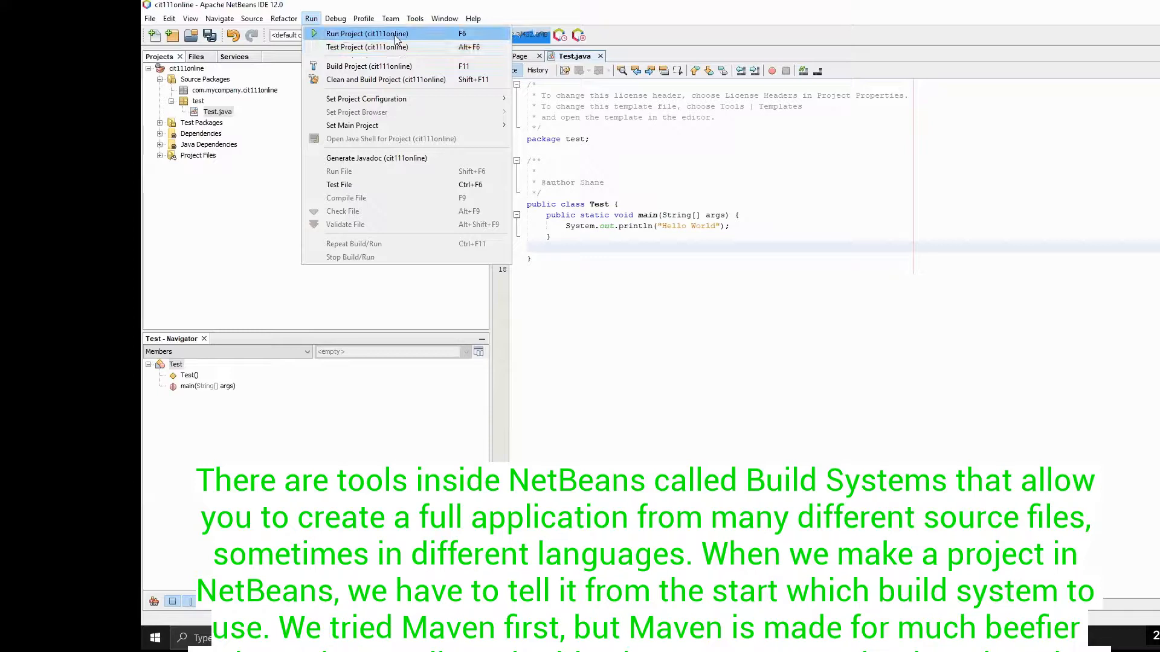
{"action": "left_click", "coordinate": [244, 141]}
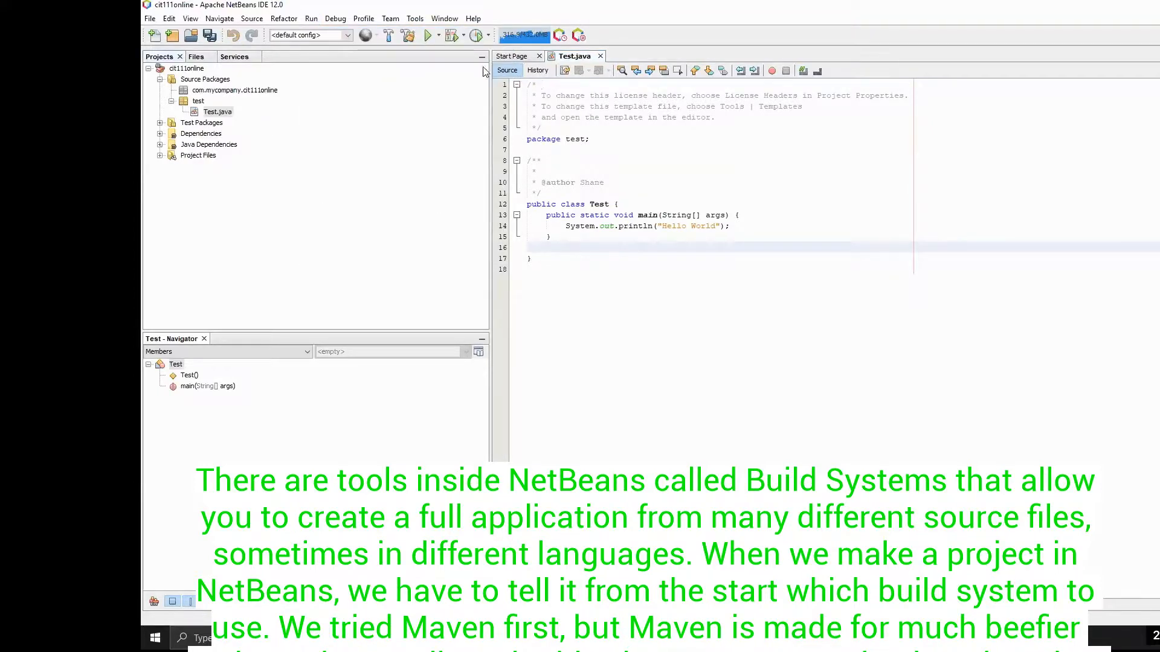
Step: Save Test.java and run that single file
{"action": "left_click", "coordinate": [149, 19]}
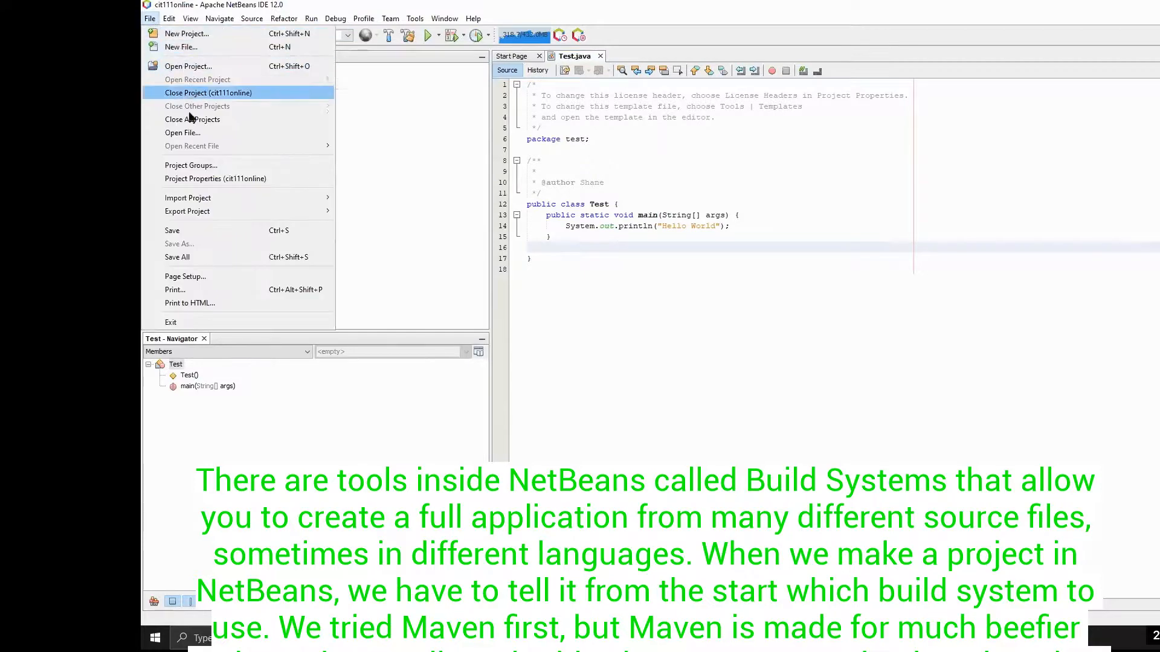
{"action": "left_click", "coordinate": [186, 231]}
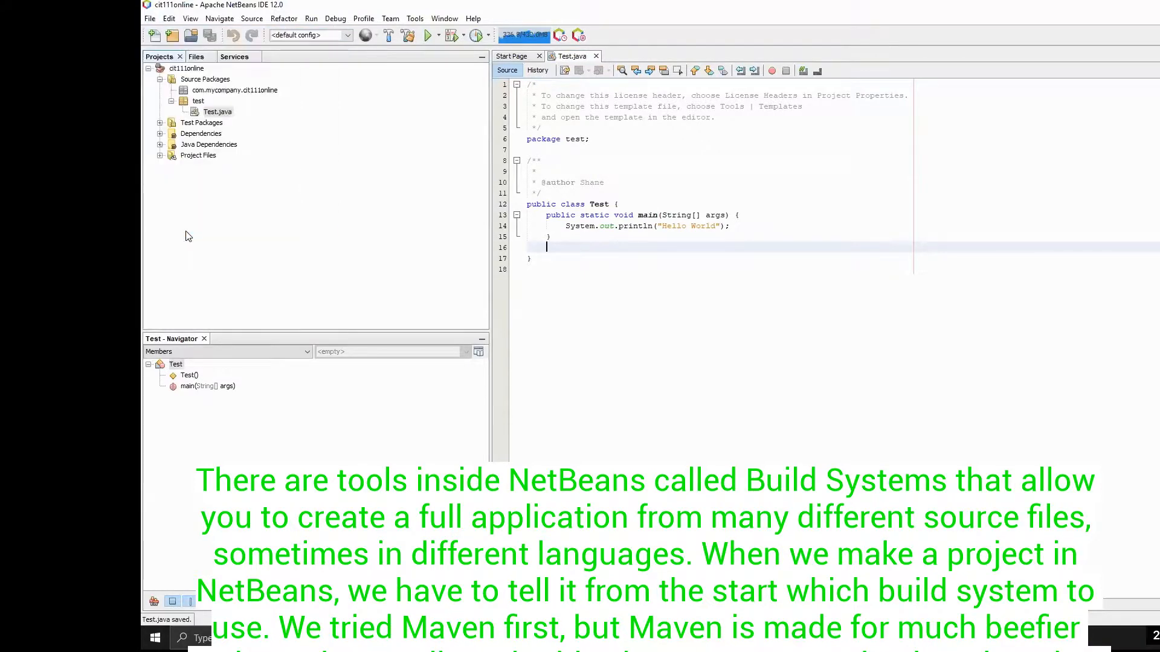
{"action": "key", "text": "shift+F6"}
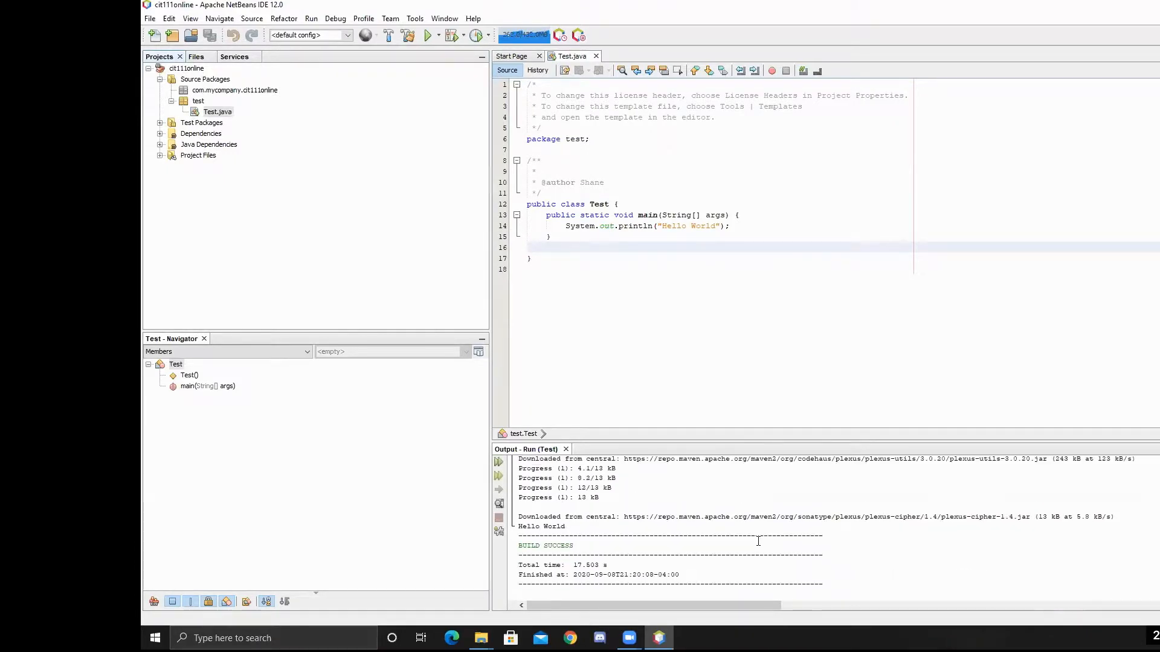
Step: Examine the run output for the program's printed line and build log, and review the available run commands
{"action": "left_click", "coordinate": [567, 539]}
{"action": "left_click_drag", "start_coordinate": [568, 526], "coordinate": [518, 527]}
{"action": "left_click", "coordinate": [584, 528]}
{"action": "scroll", "coordinate": [602, 531], "scroll_direction": "up", "scroll_amount": 10}
{"action": "scroll", "coordinate": [602, 531], "scroll_direction": "down", "scroll_amount": 10}
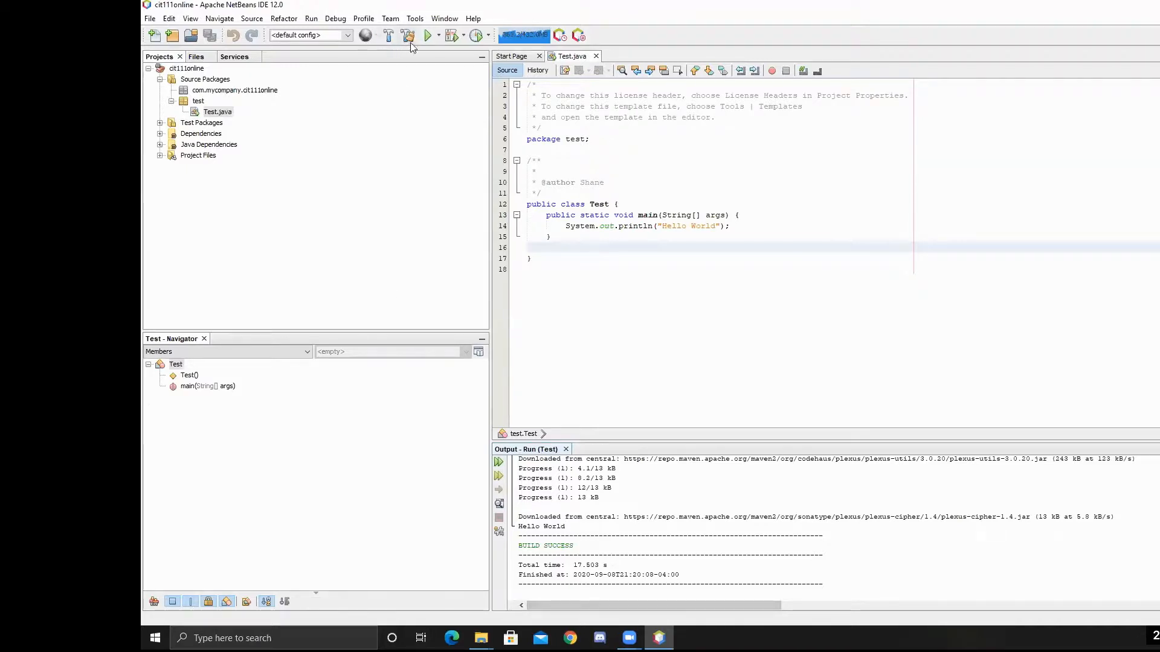
{"action": "left_click", "coordinate": [311, 18]}
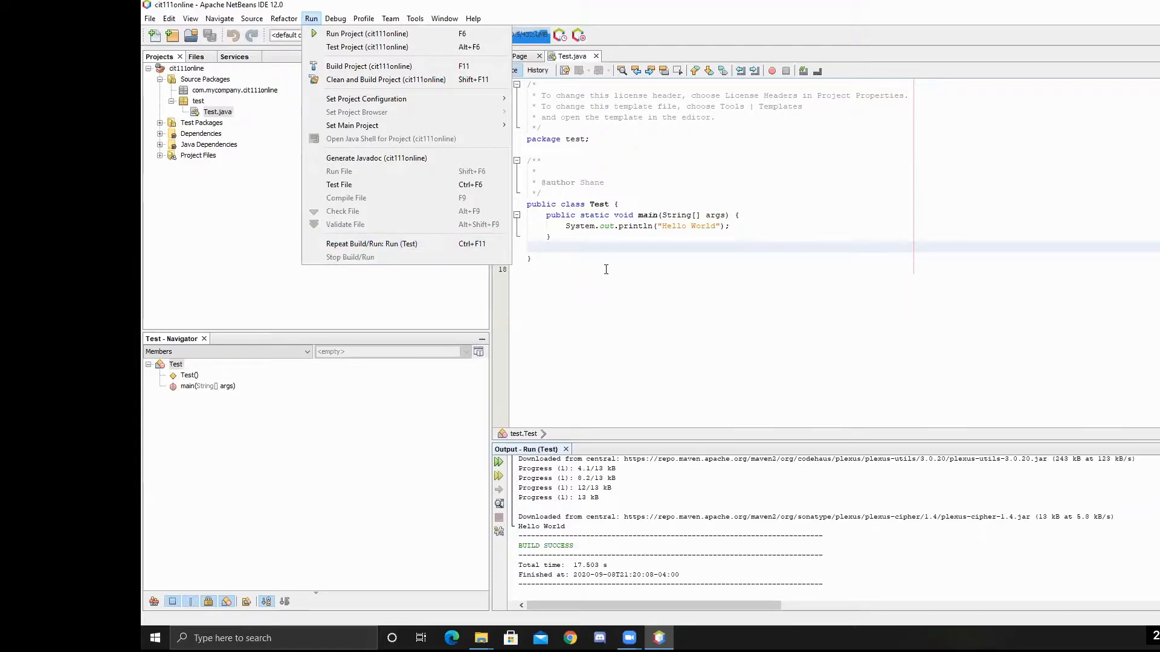
{"action": "key", "text": "Escape"}
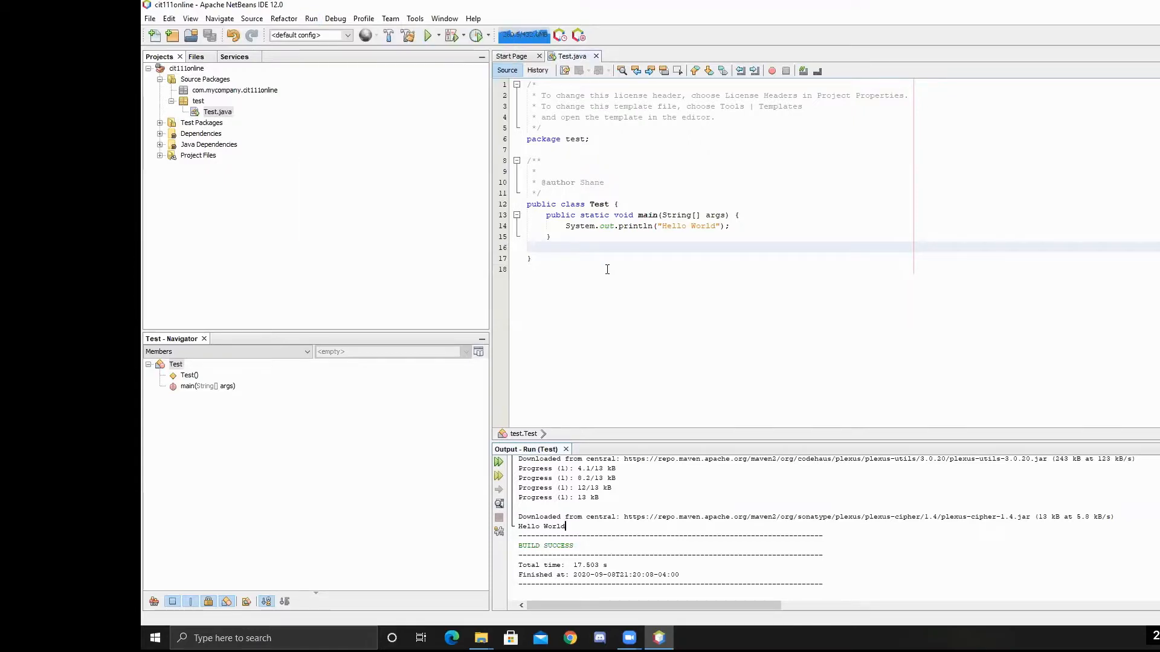
Step: Create a Java with Ant project of type Java Application named anttest, with the main class anttest.Anttest, in the default location
{"action": "left_click", "coordinate": [152, 18]}
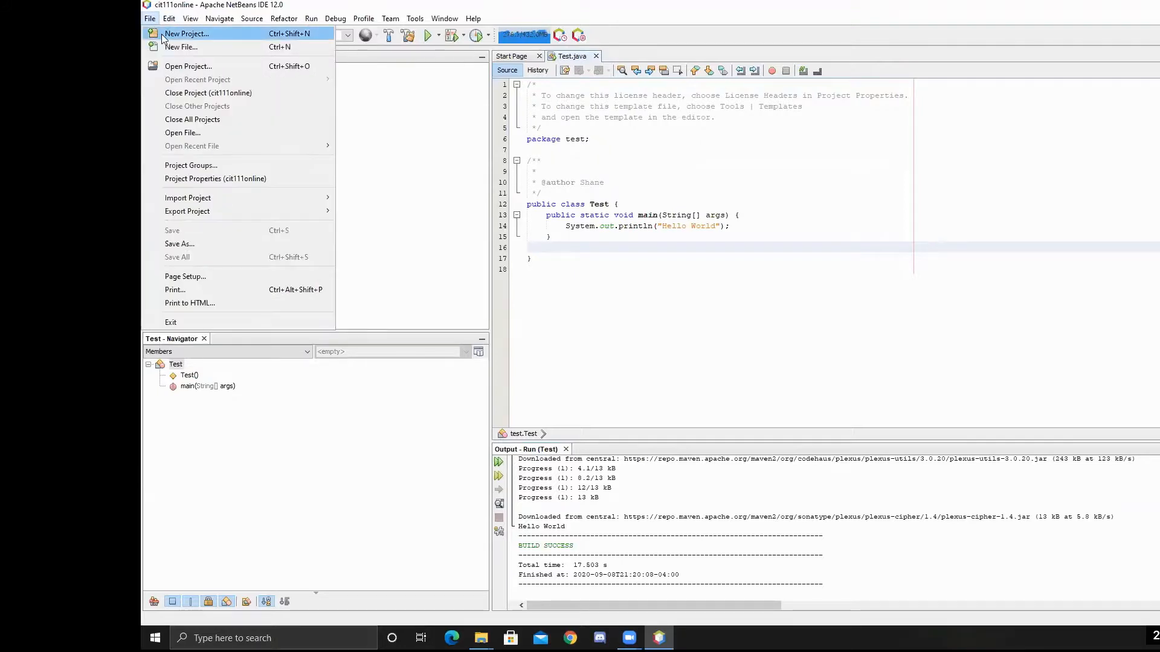
{"action": "left_click", "coordinate": [158, 32]}
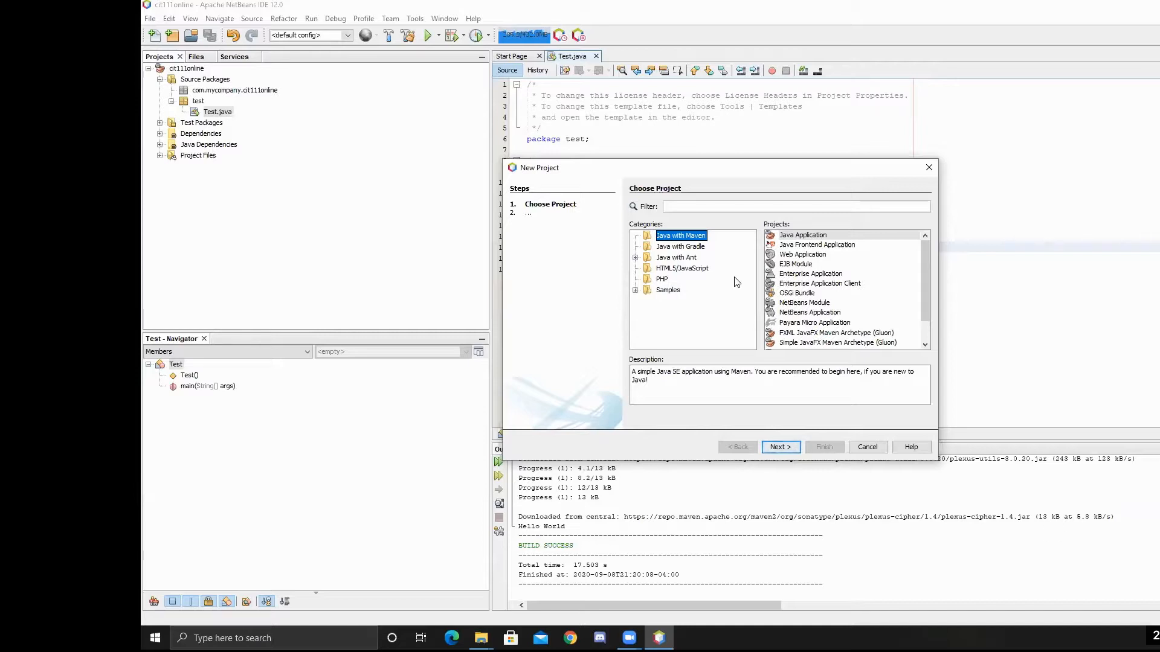
{"action": "left_click", "coordinate": [699, 248]}
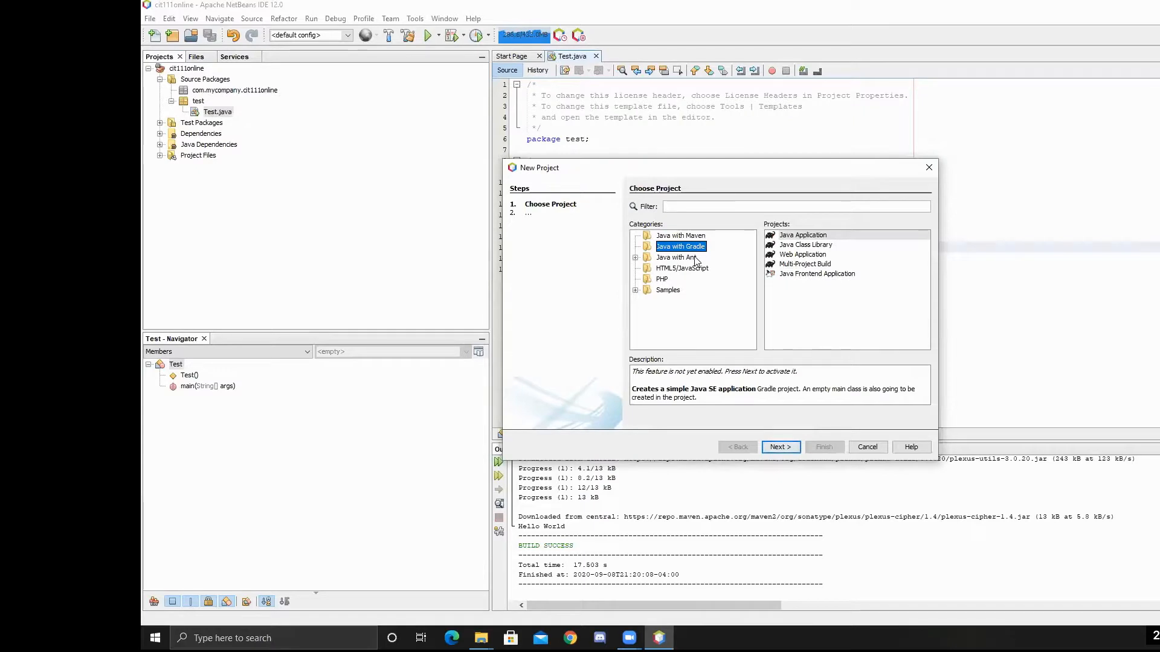
{"action": "left_click", "coordinate": [696, 259]}
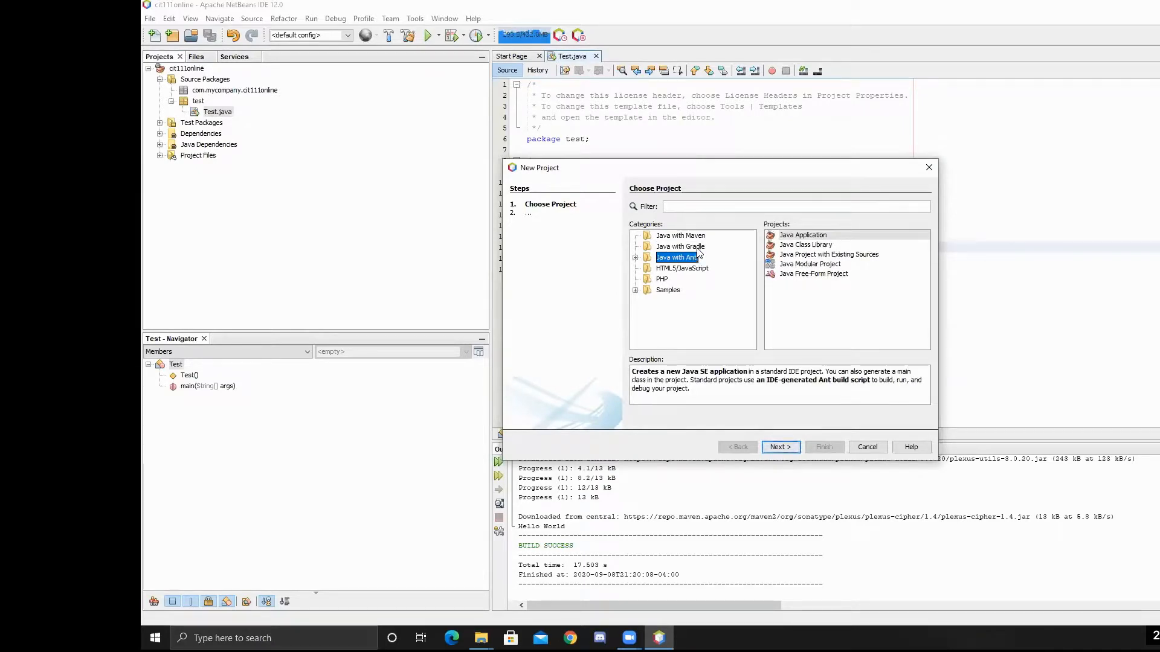
{"action": "left_click", "coordinate": [815, 236]}
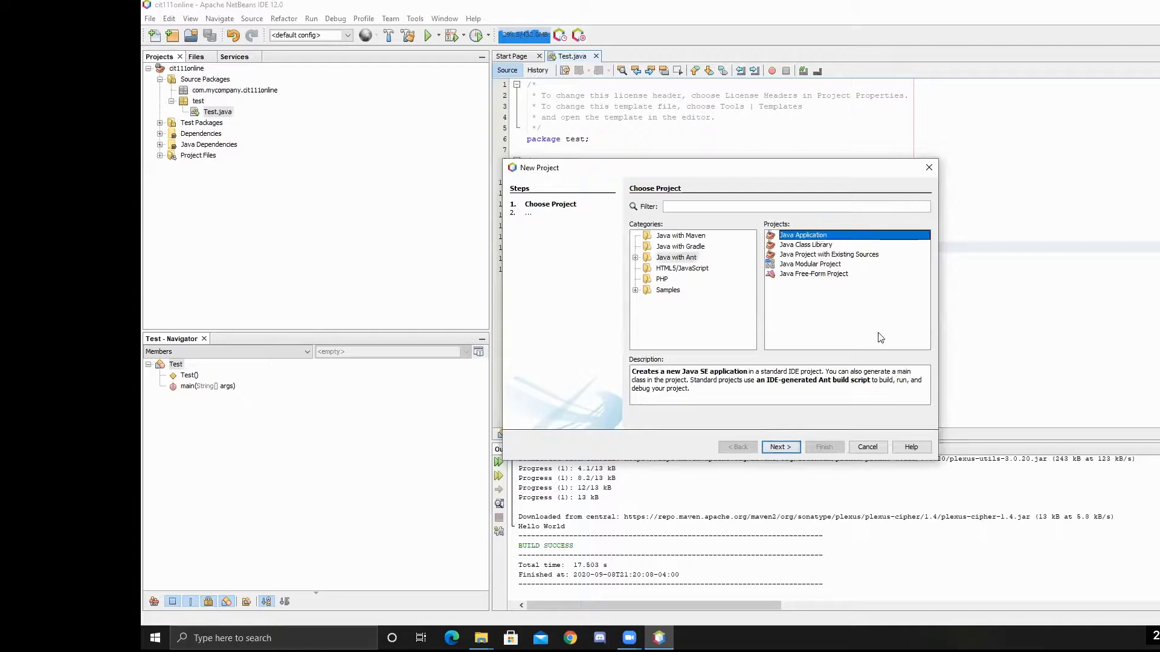
{"action": "left_click", "coordinate": [779, 446]}
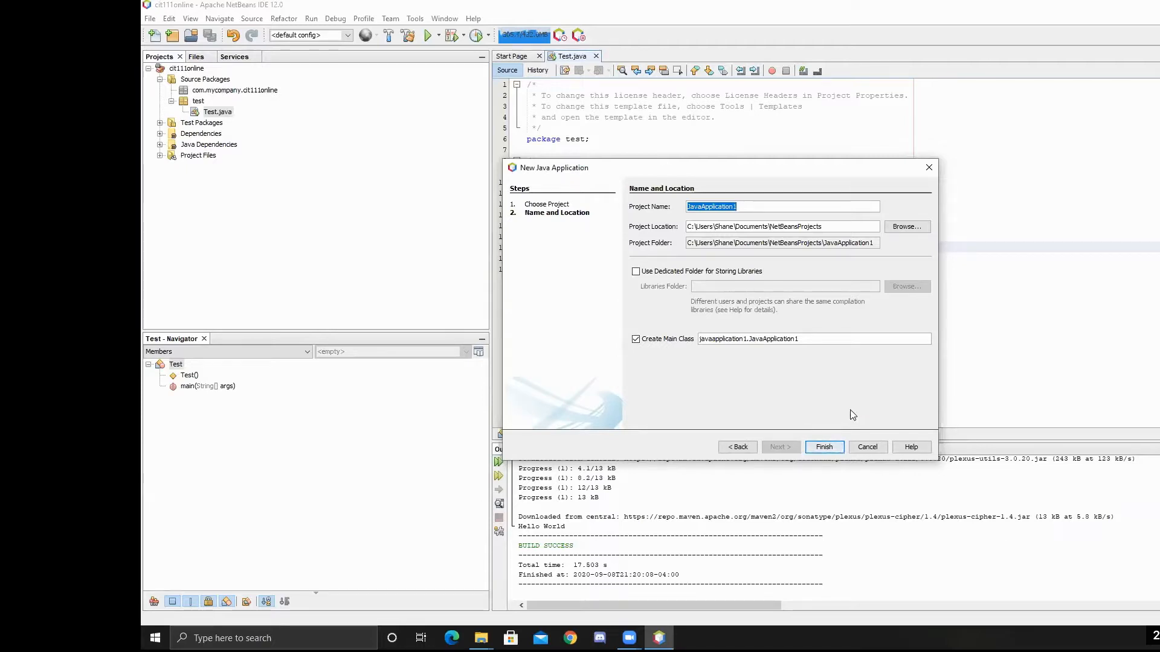
{"action": "type", "text": "anttest"}
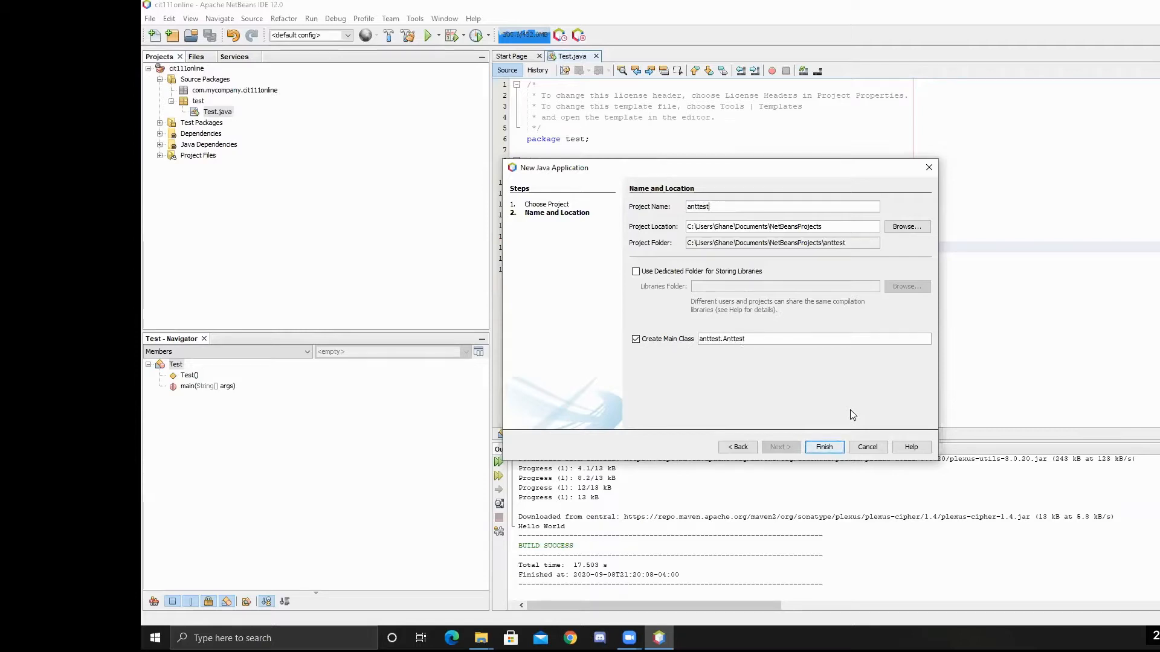
{"action": "left_click", "coordinate": [824, 447]}
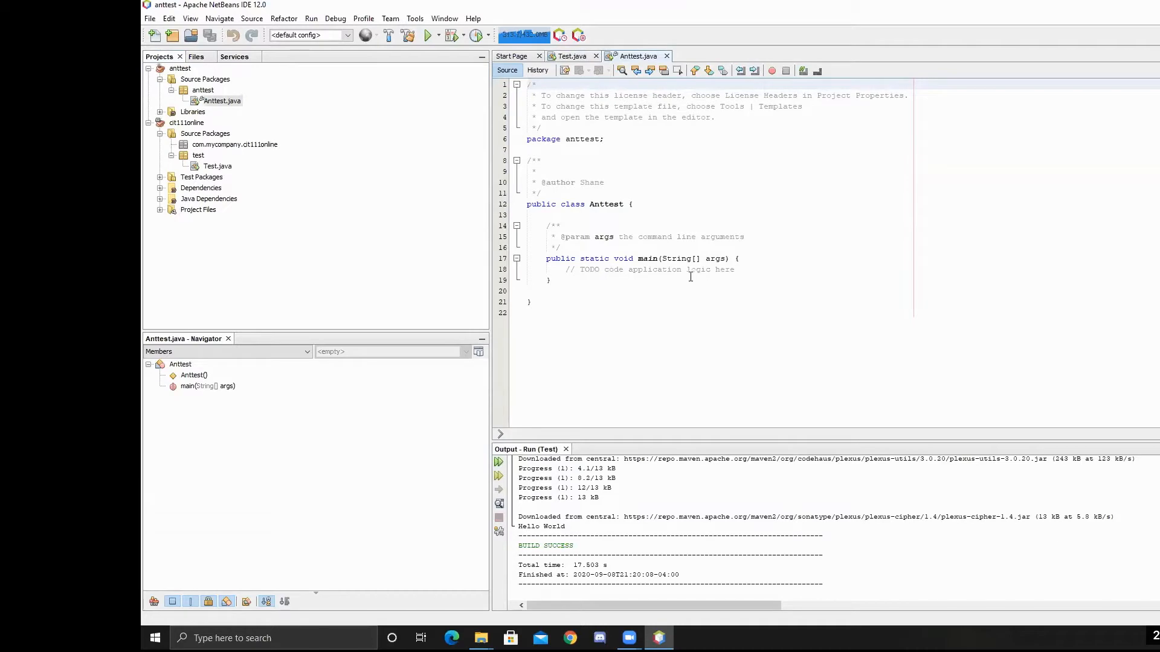
Step: Replace the TODO comment in the main method of Anttest with a System.out.println statement printing "Hello WOrld"
{"action": "left_click", "coordinate": [639, 227]}
{"action": "left_click", "coordinate": [628, 270]}
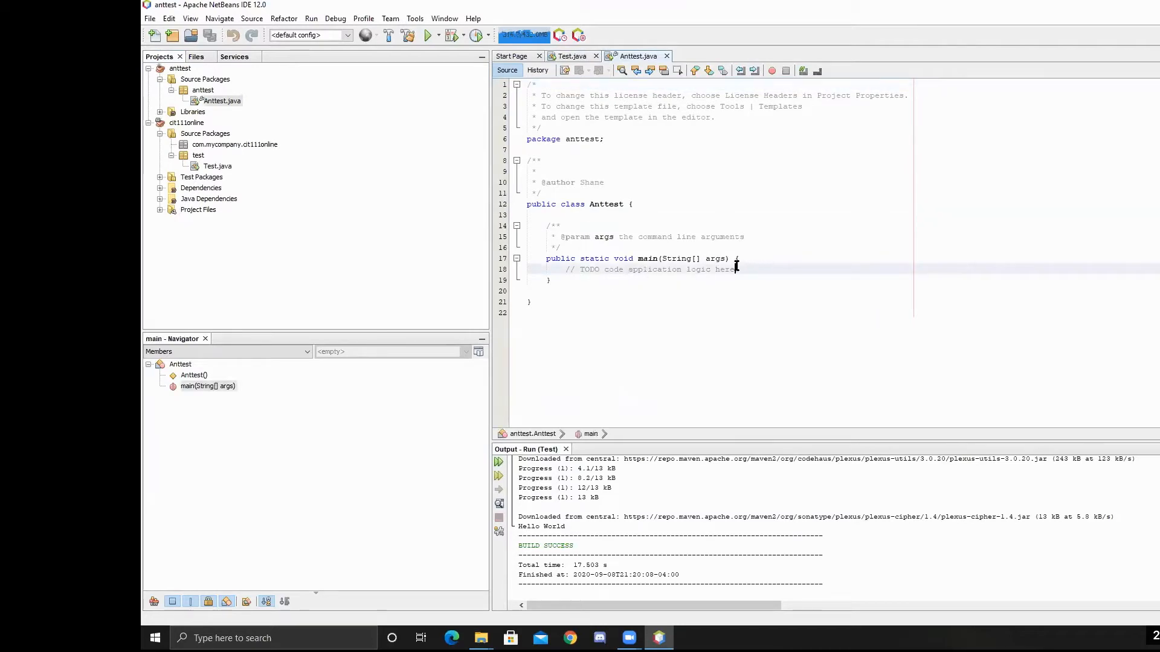
{"action": "left_click_drag", "start_coordinate": [737, 269], "coordinate": [566, 270]}
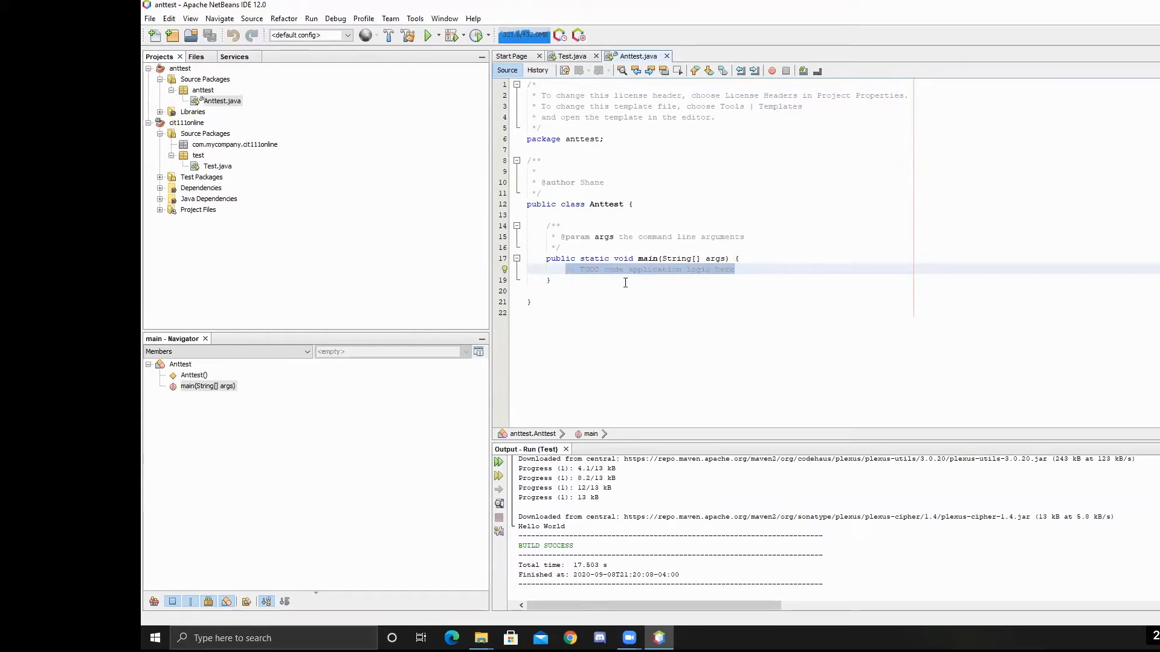
{"action": "type", "text": "sout"}
{"action": "key", "text": "Tab"}
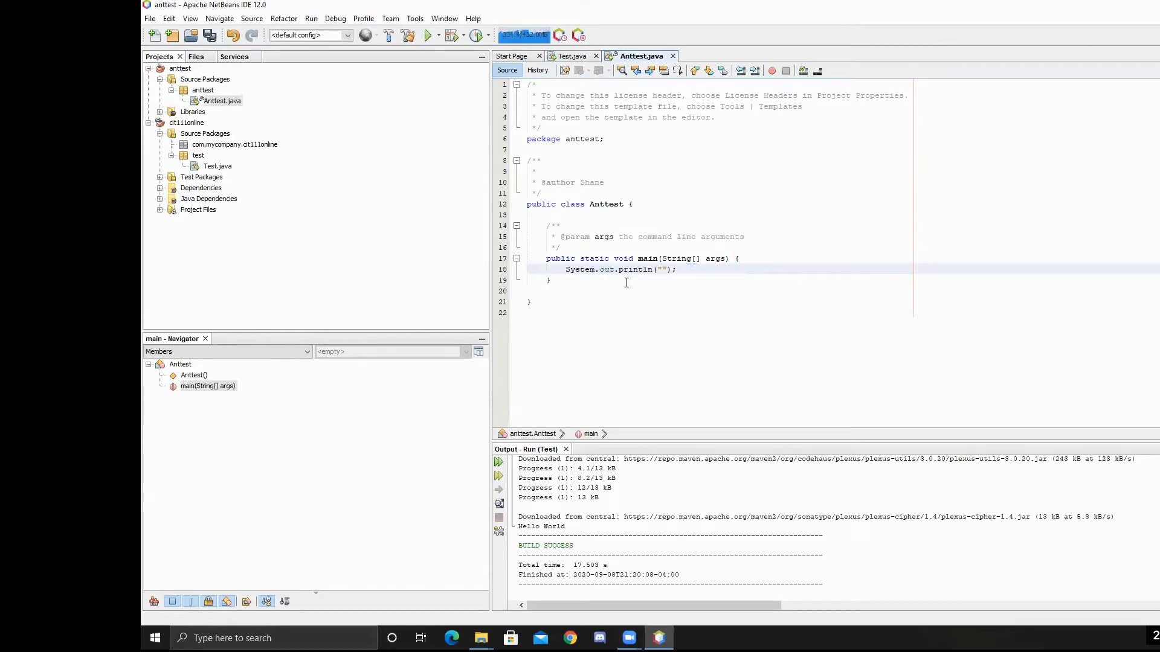
{"action": "type", "text": "\"Hello WOrld"}
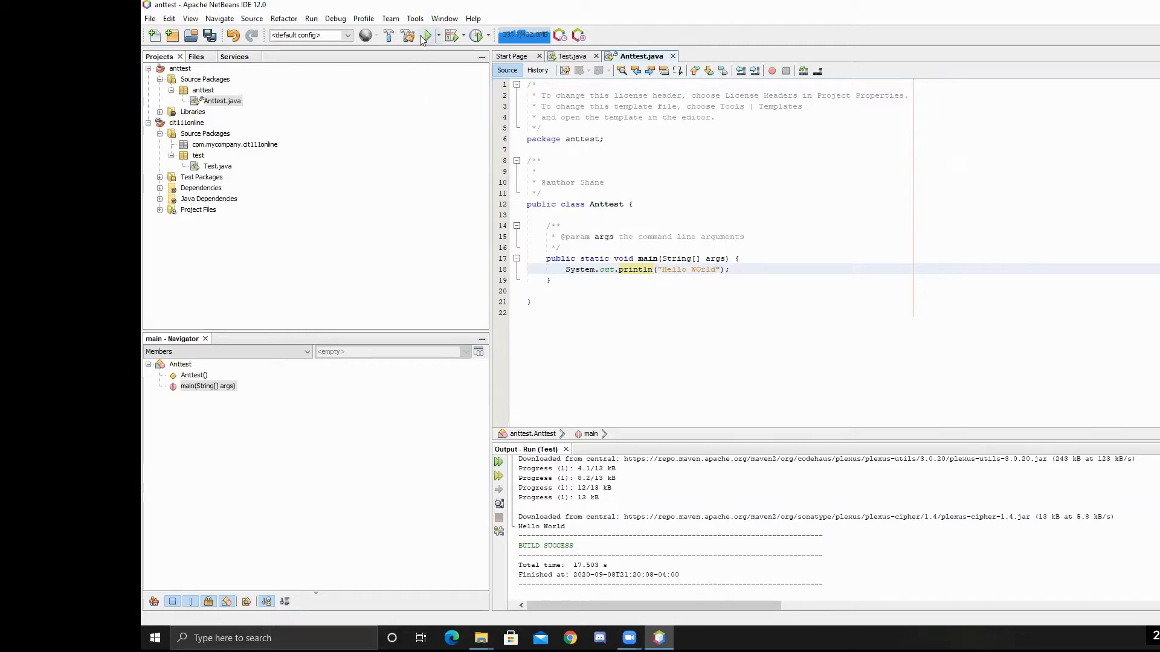
Step: Run the single file Anttest.java
{"action": "left_click", "coordinate": [311, 19]}
{"action": "mouse_move", "coordinate": [329, 25]}
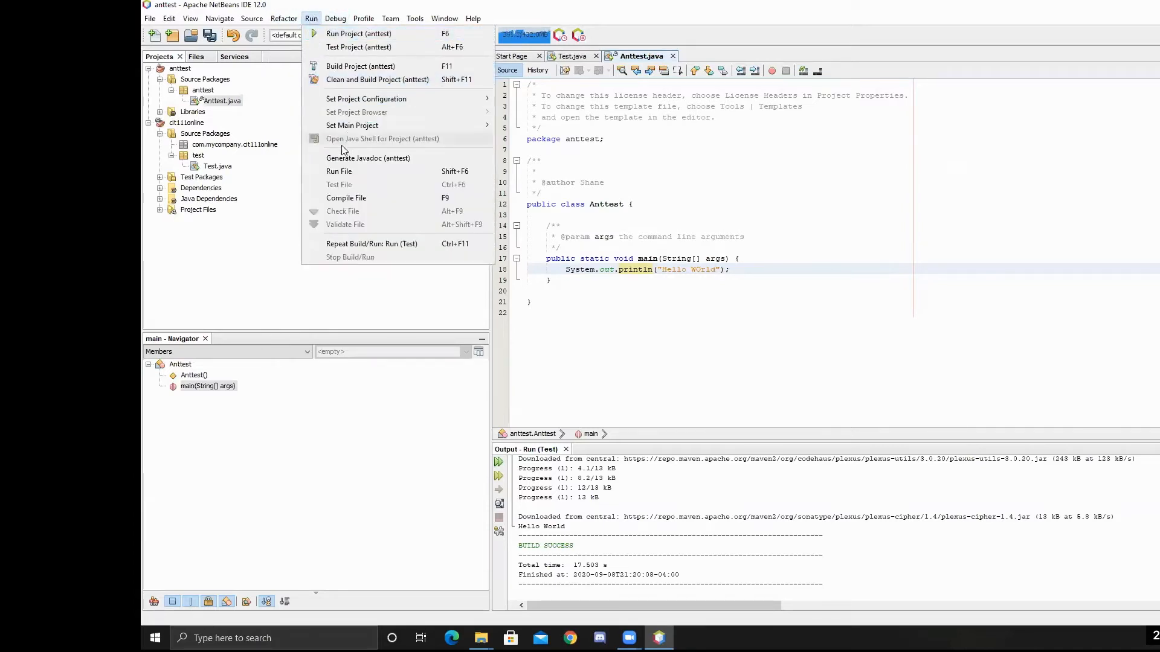
{"action": "left_click", "coordinate": [343, 171]}
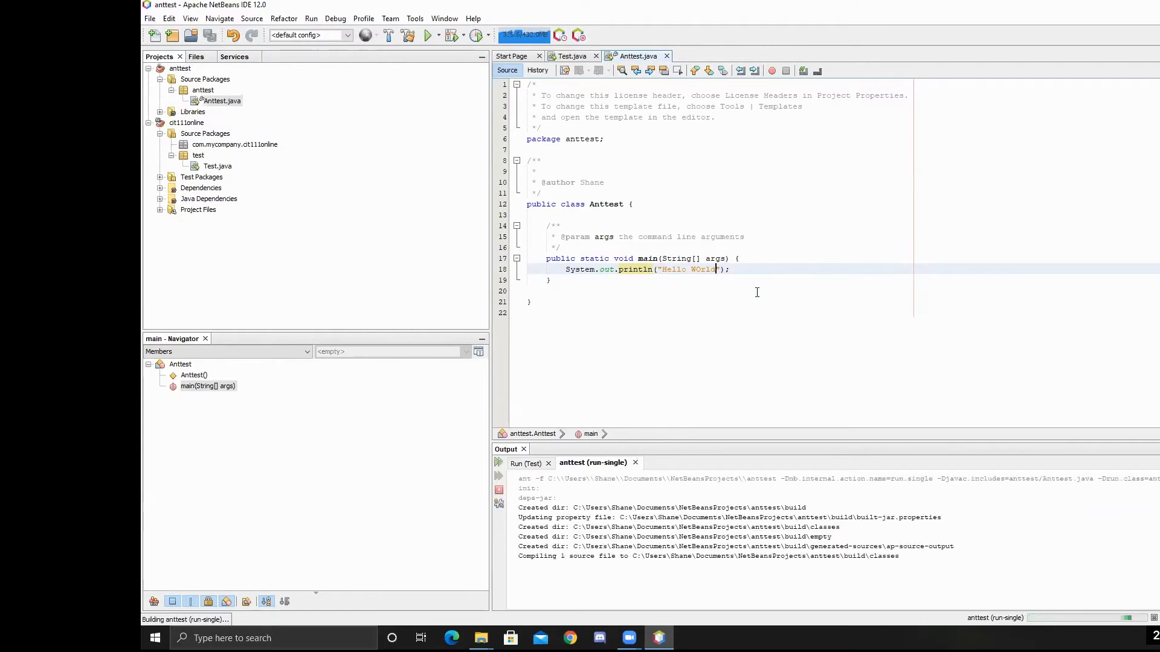